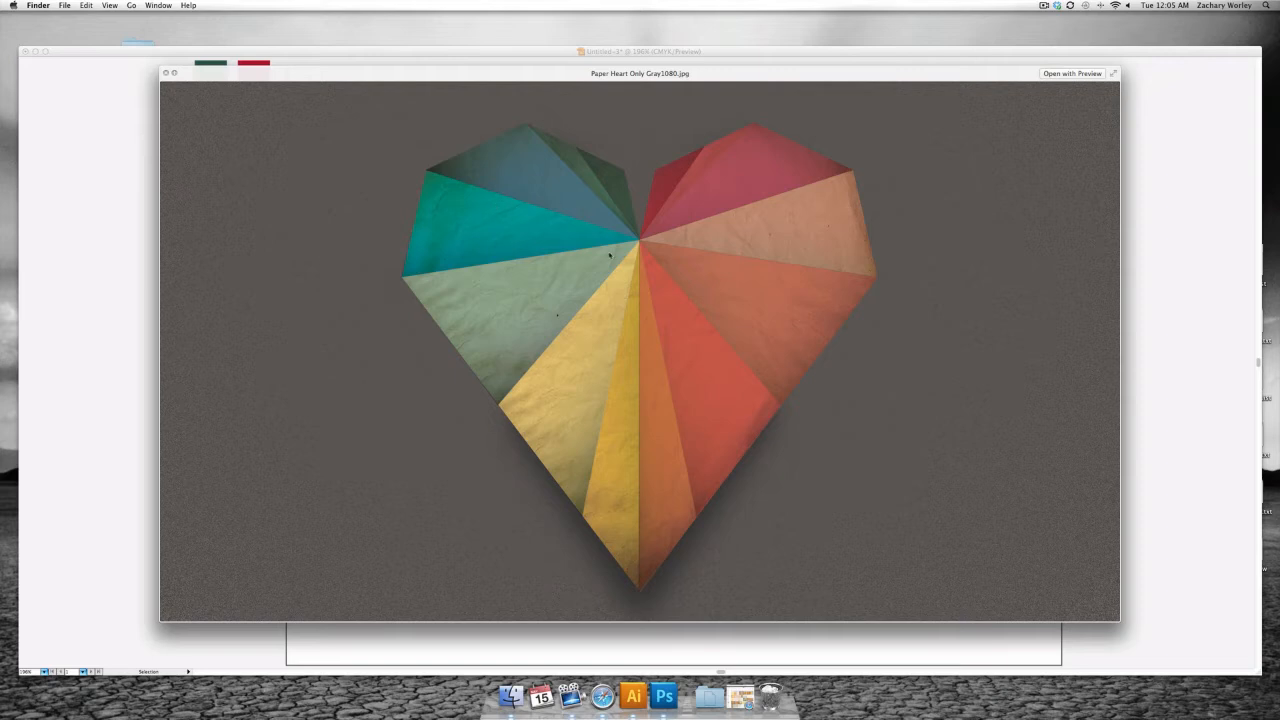
- Close the preview of the paper heart reference image and switch to the open Illustrator document
key(space)
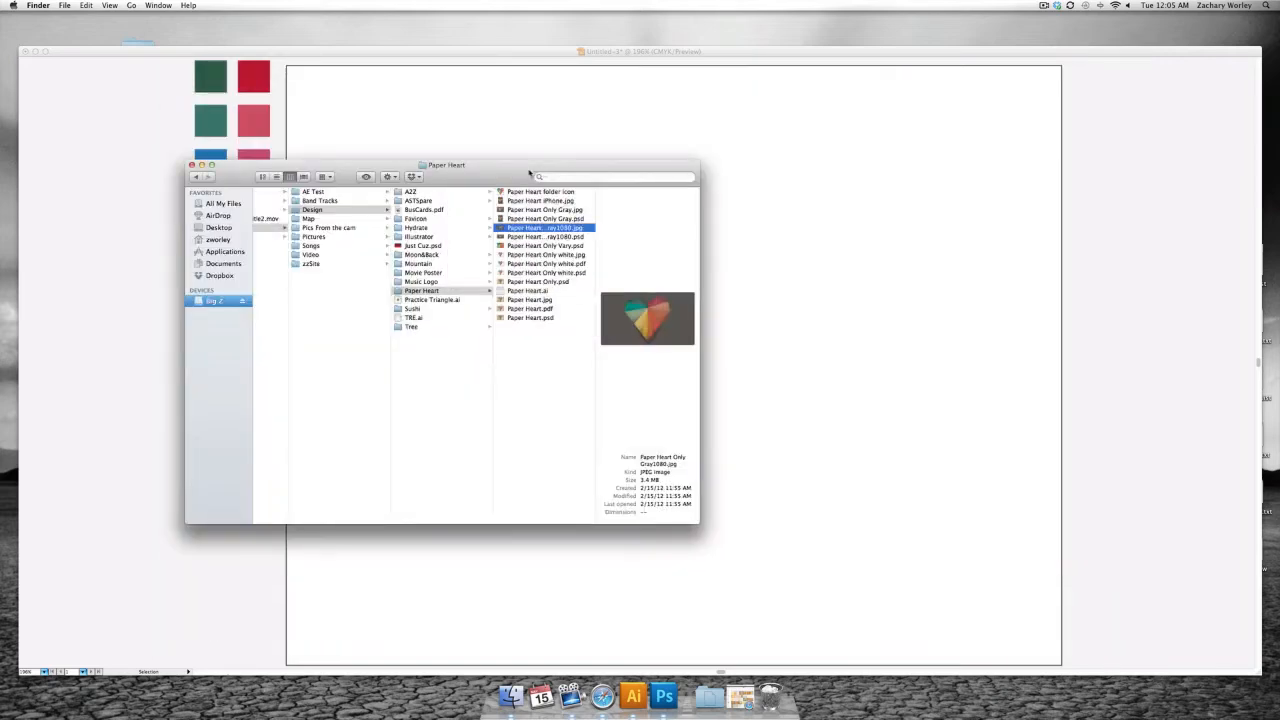
click(355, 104)
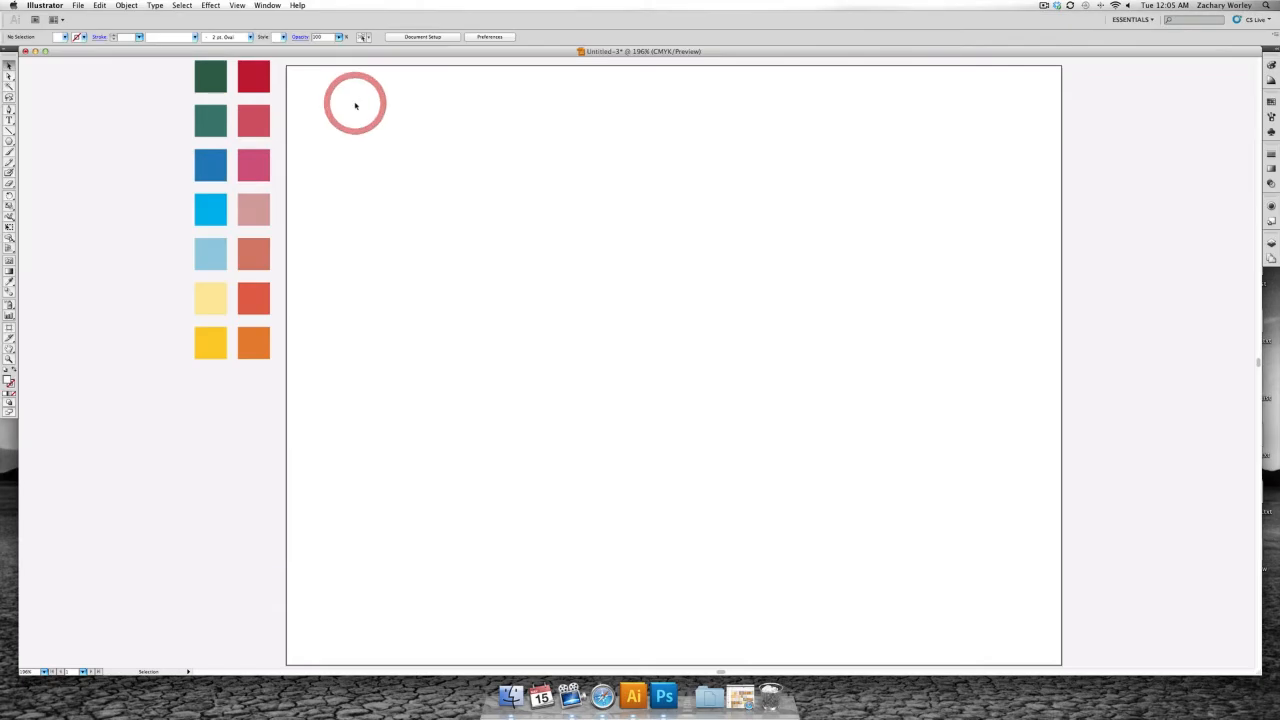
scroll(376, 114, down, 1)
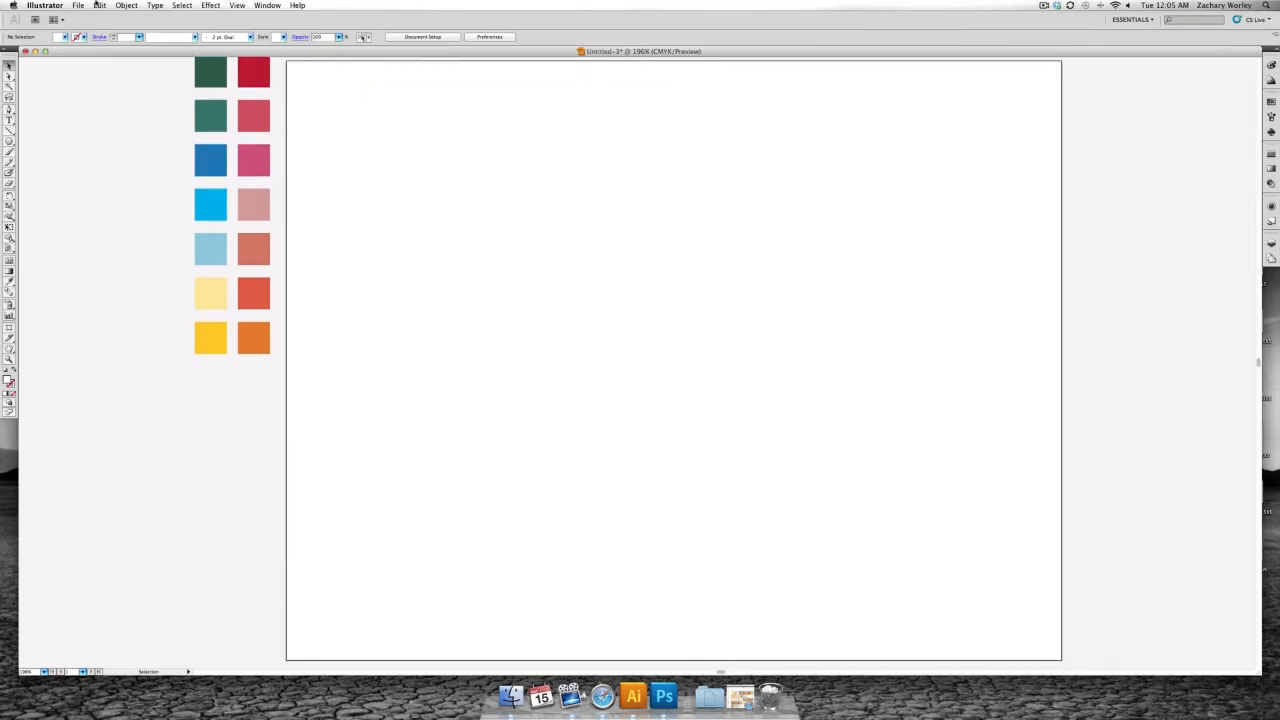
click(78, 5)
click(88, 20)
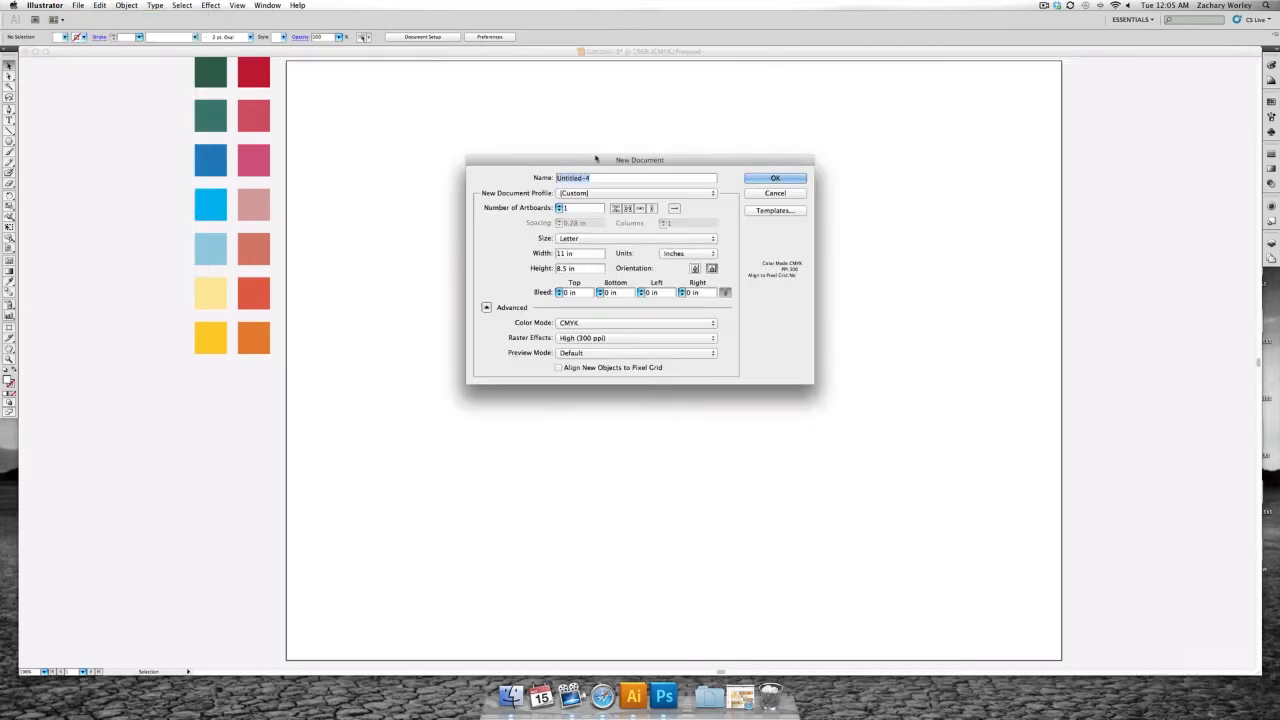
click(639, 195)
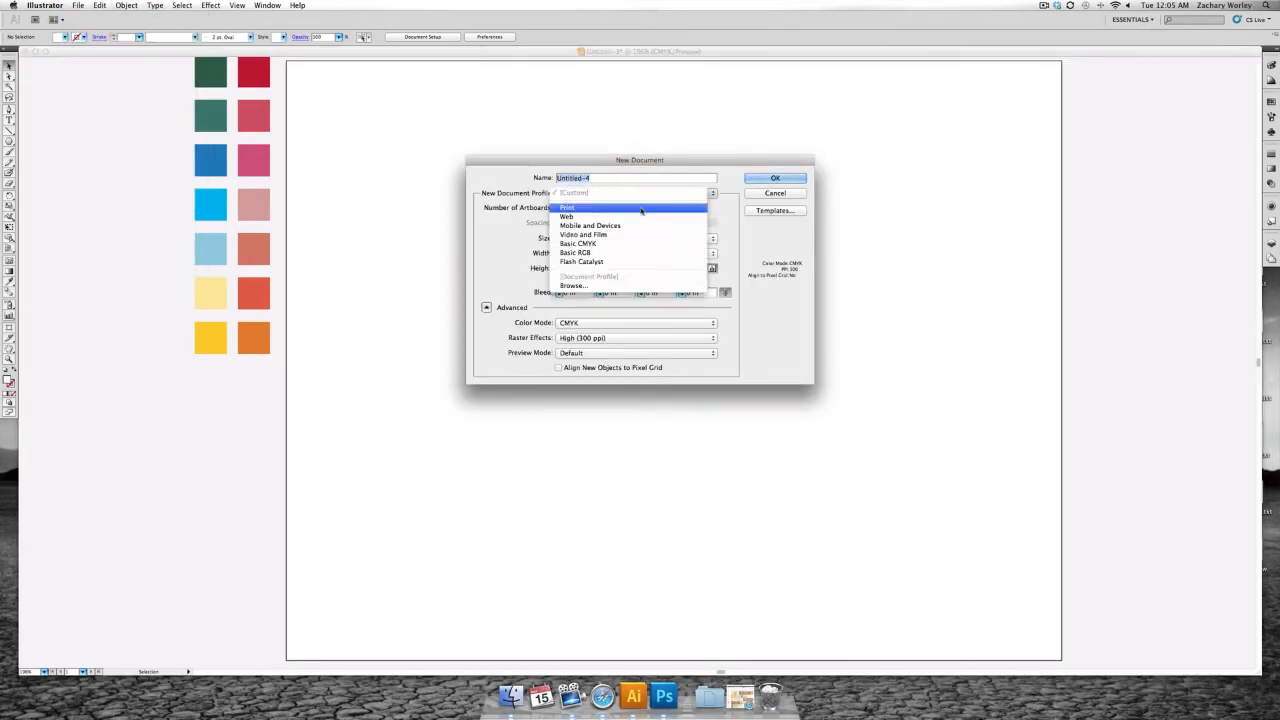
click(634, 207)
click(687, 254)
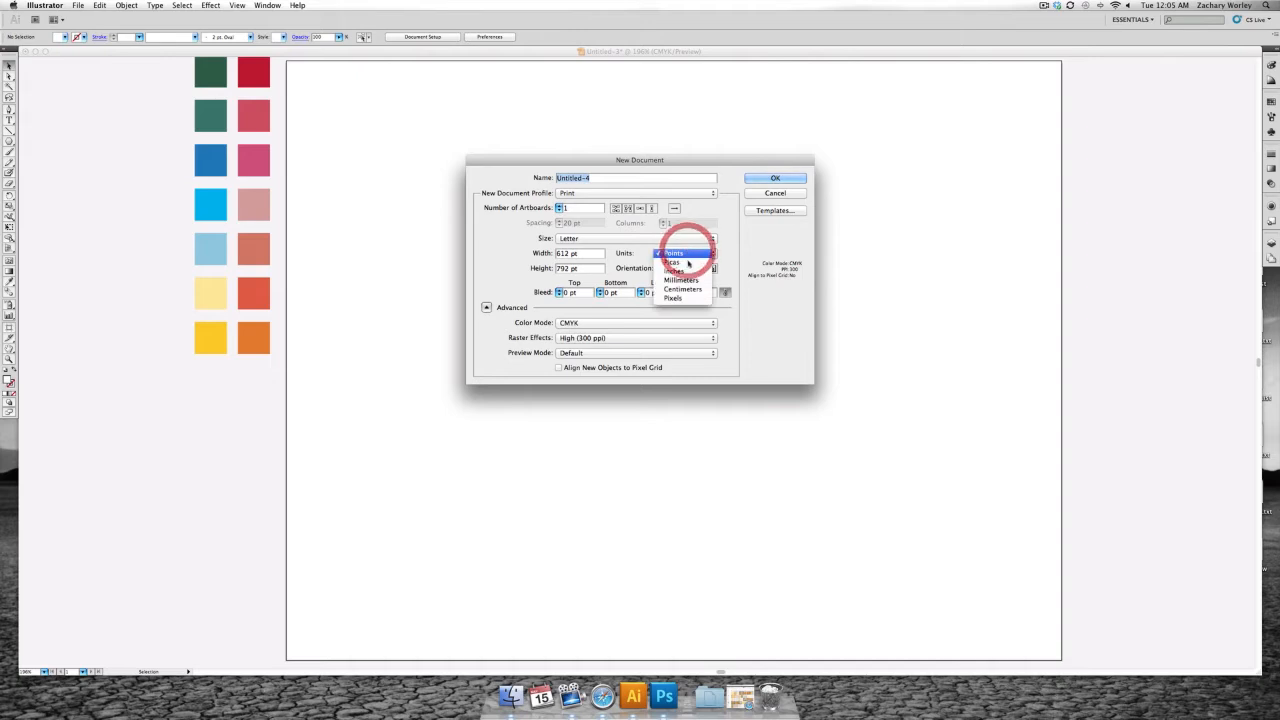
click(694, 272)
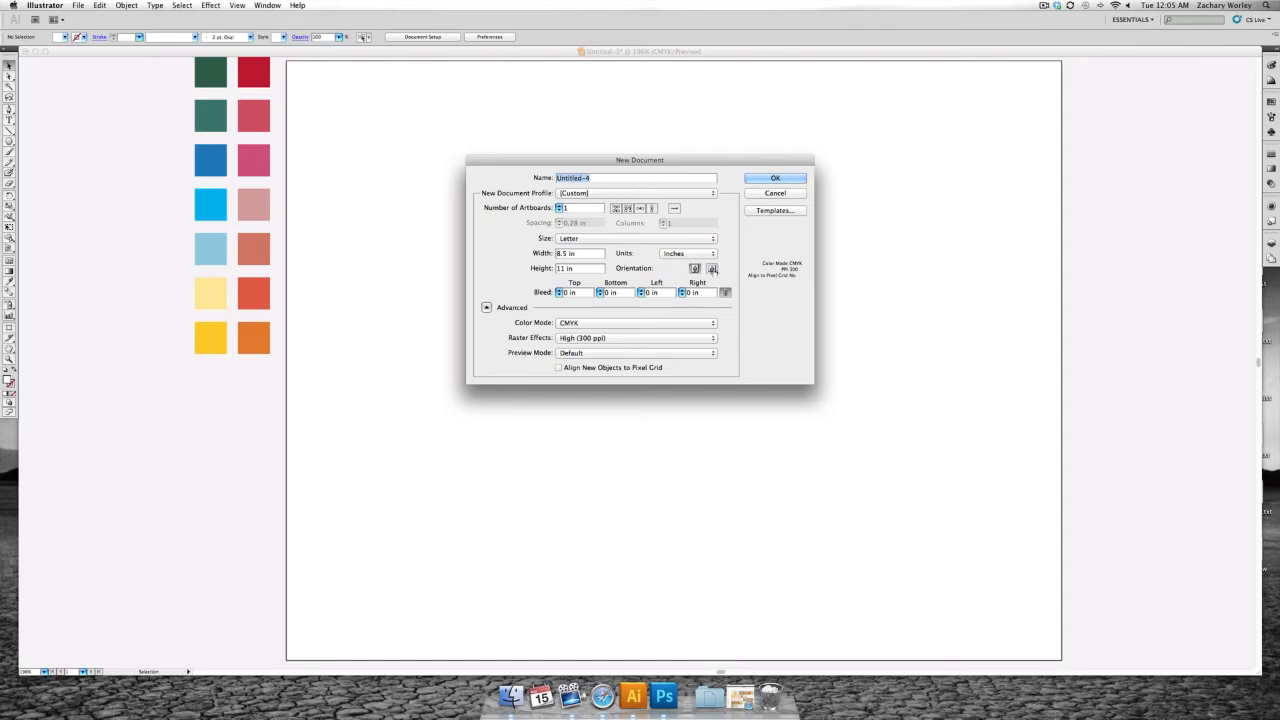
click(694, 269)
click(694, 269)
click(757, 196)
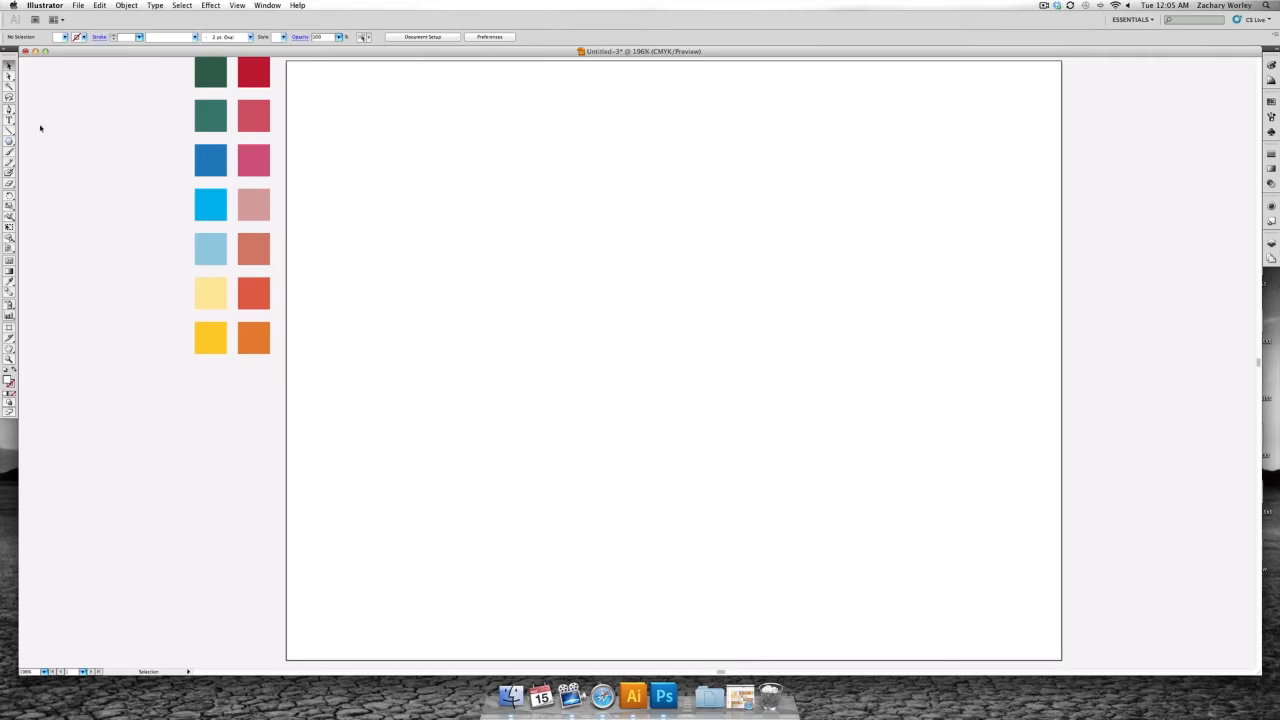
- Draw a triangle about 4.32 in wide and 3.74 in high in the artboard's upper middle with the Polygon tool and deselect it
click(9, 141)
click(9, 141)
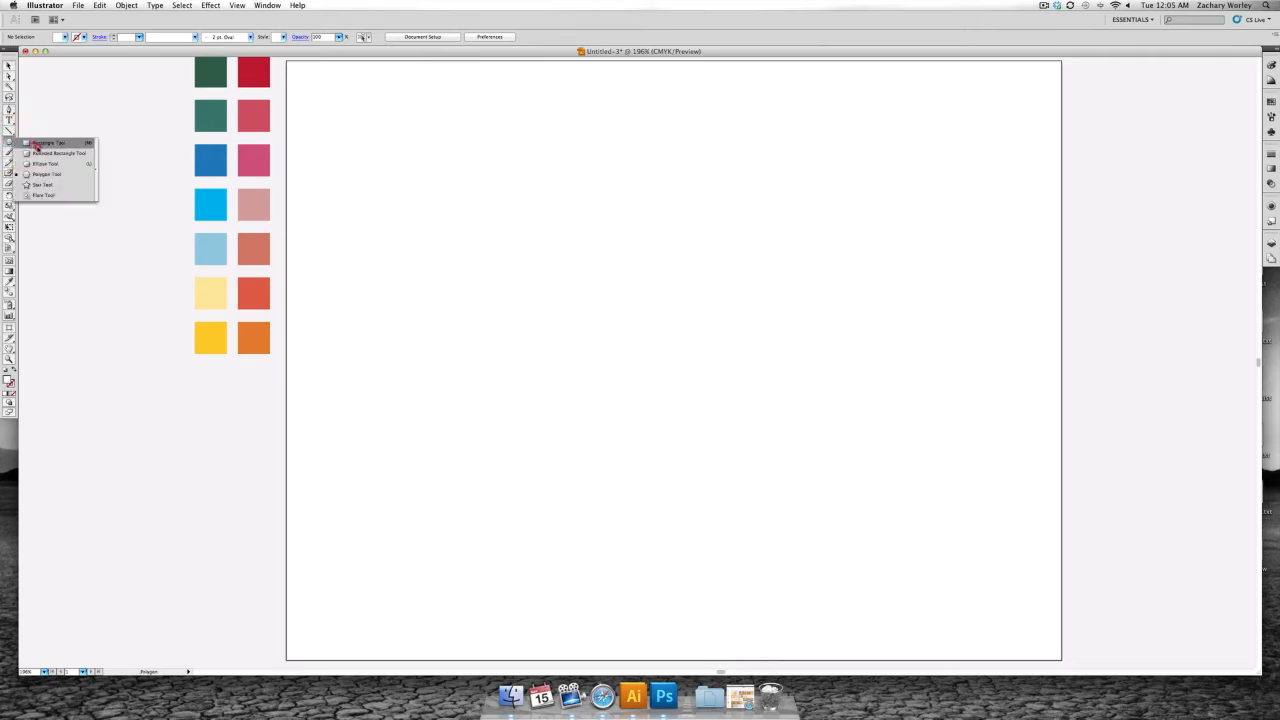
click(37, 143)
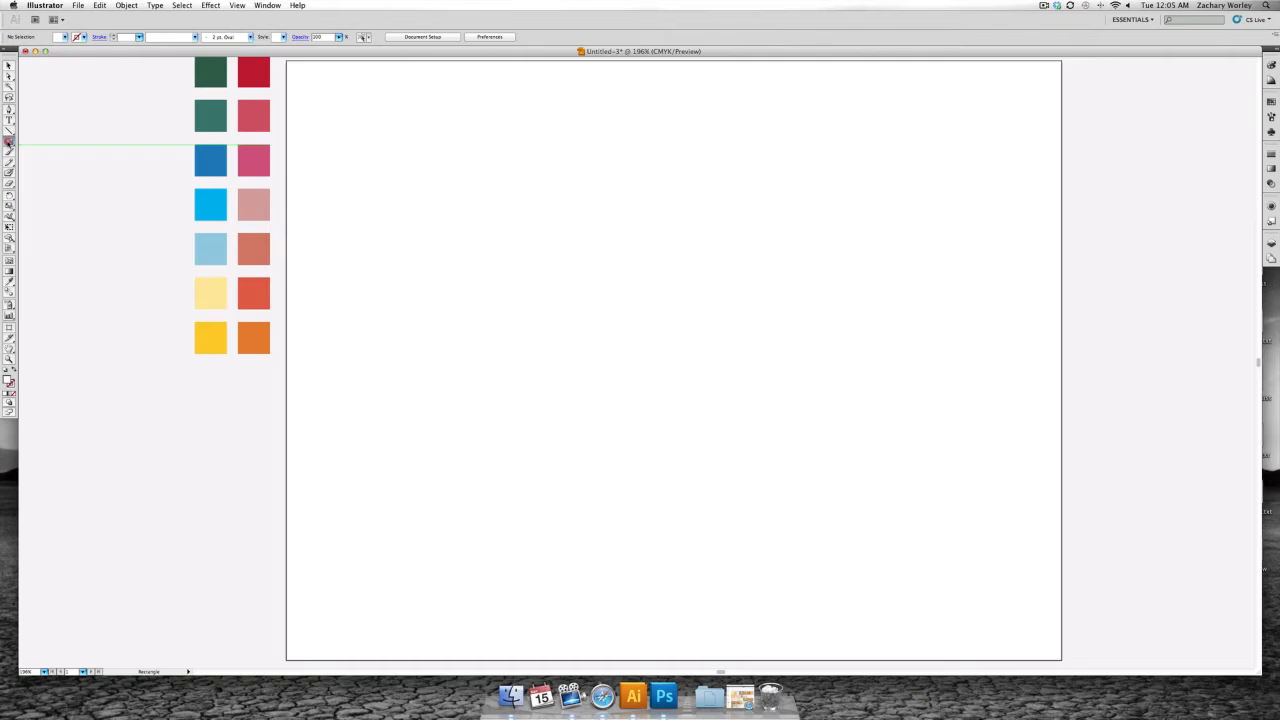
click(9, 142)
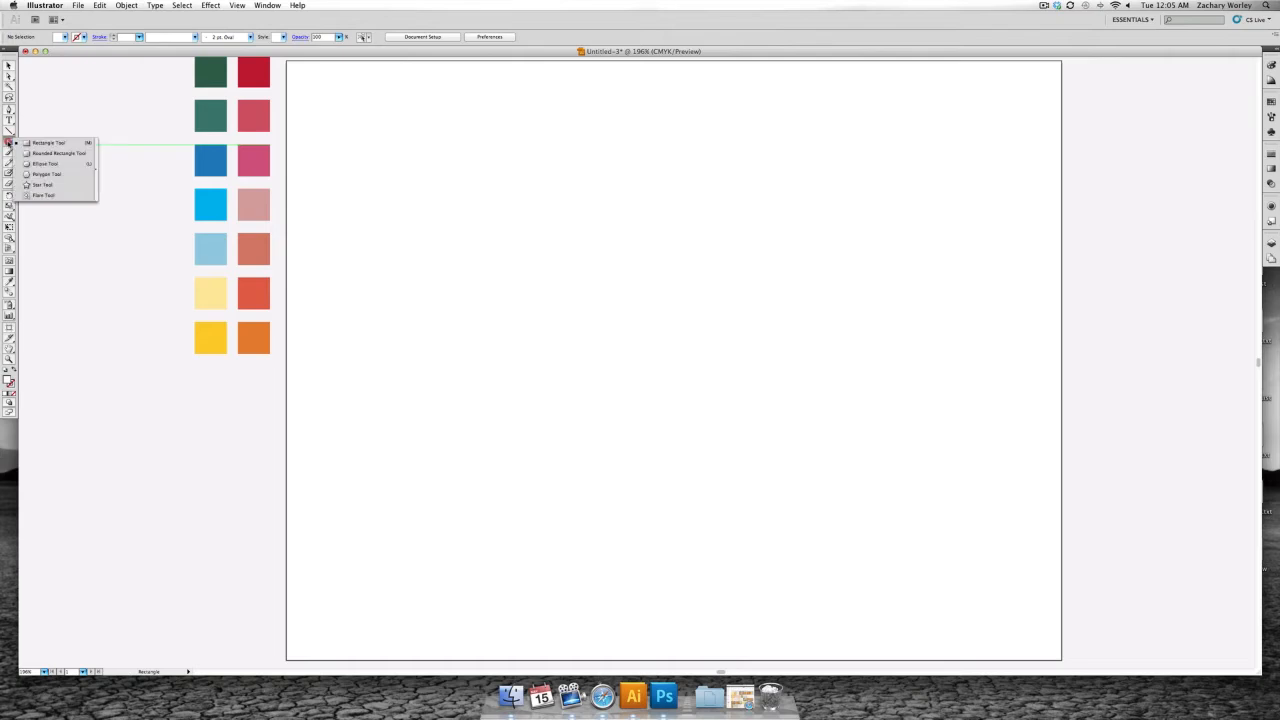
click(67, 176)
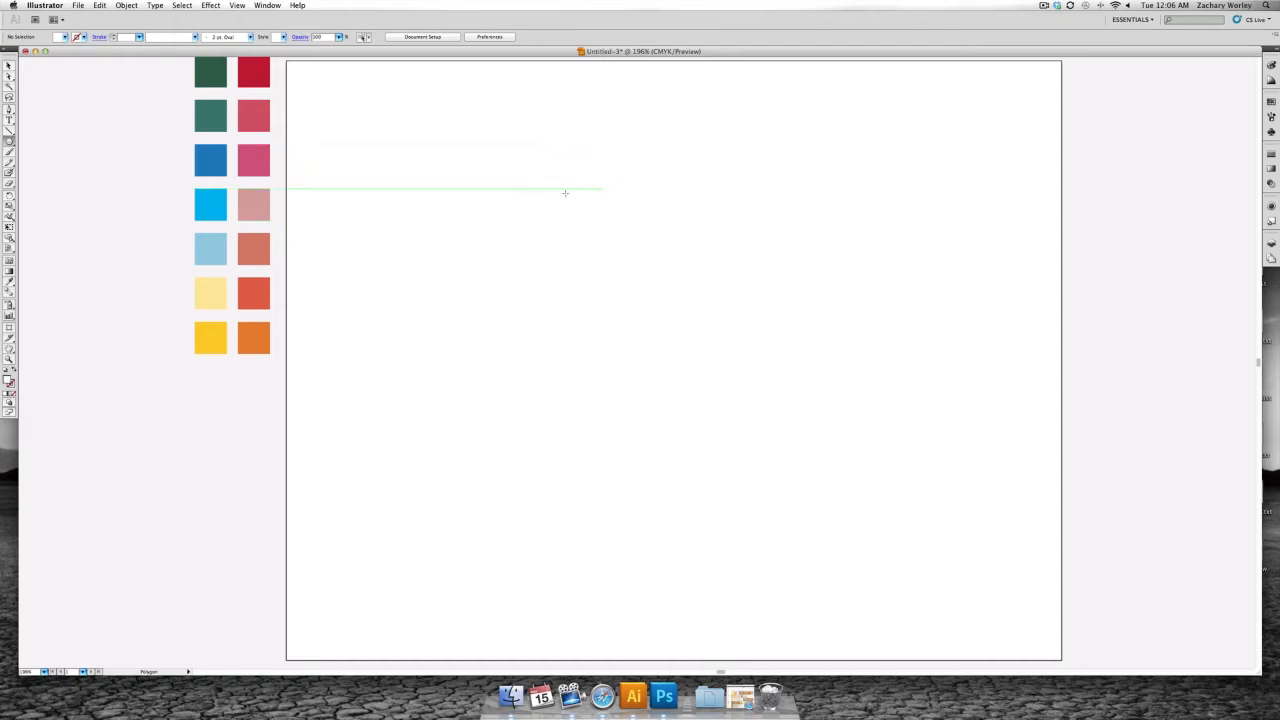
scroll(420, 154, up, 2)
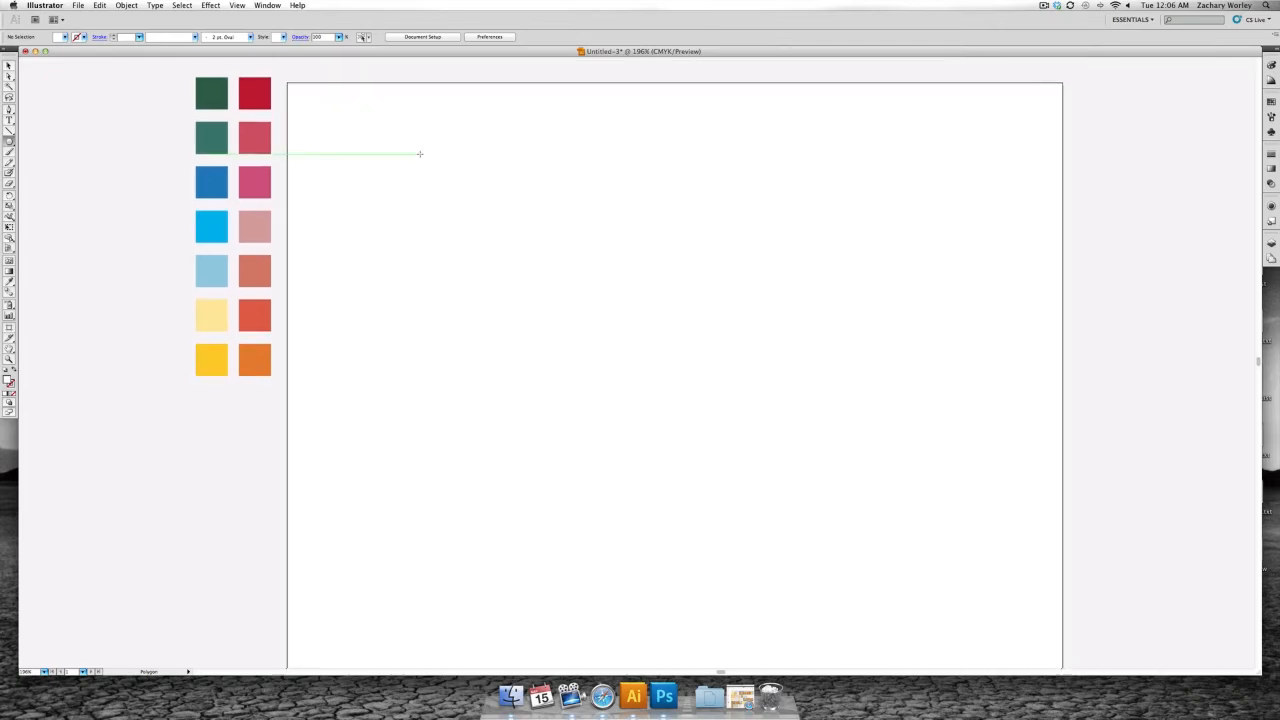
scroll(420, 154, left, 1)
scroll(420, 154, down, 2)
scroll(420, 154, right, 2)
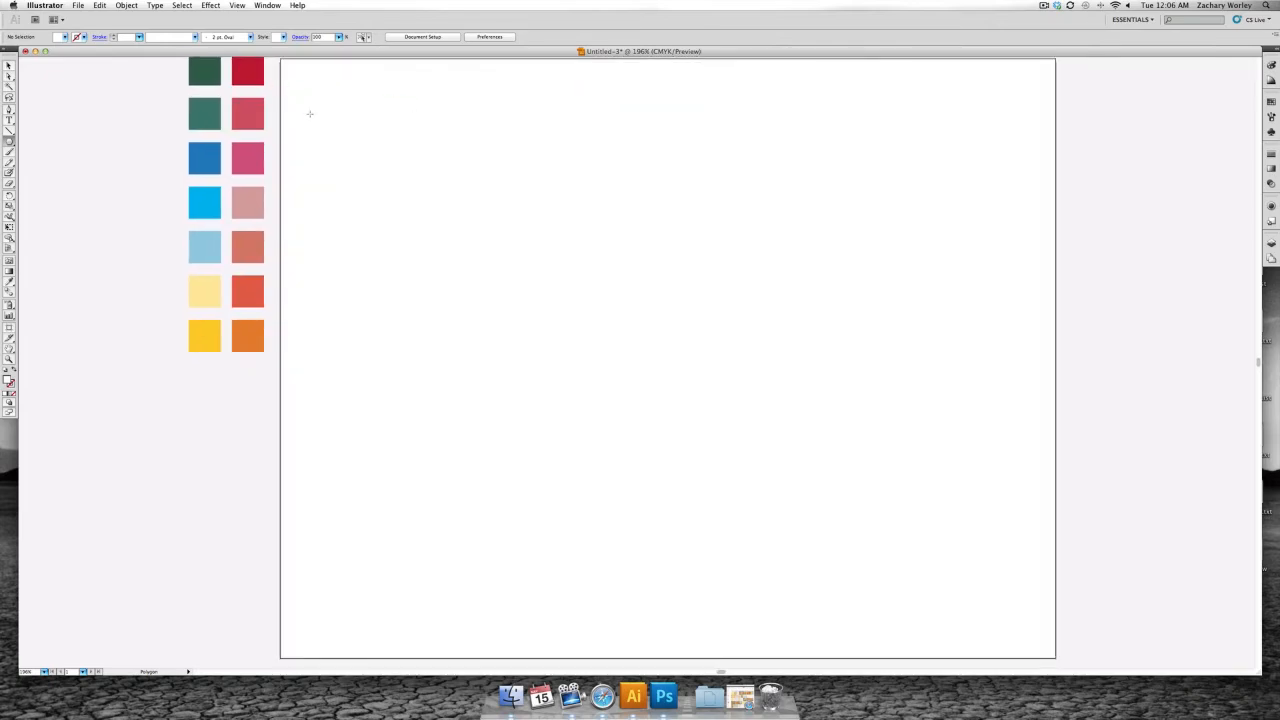
click(9, 141)
drag(517, 183, 760, 332)
key(Up)
key(Up)
key(Up)
key(Up)
key(Down)
key(Down)
key(Down)
key(Down)
key(Down)
key(Down)
key(Down)
key(Down)
key(Up)
key(Up)
key(Up)
key(Up)
key(Up)
key(Up)
key(Up)
key(Down)
key(Down)
key(Down)
key(Down)
key(Down)
key(Down)
key(Down)
key(Up)
key(Up)
key(Up)
key(Down)
key(Down)
key(Down)
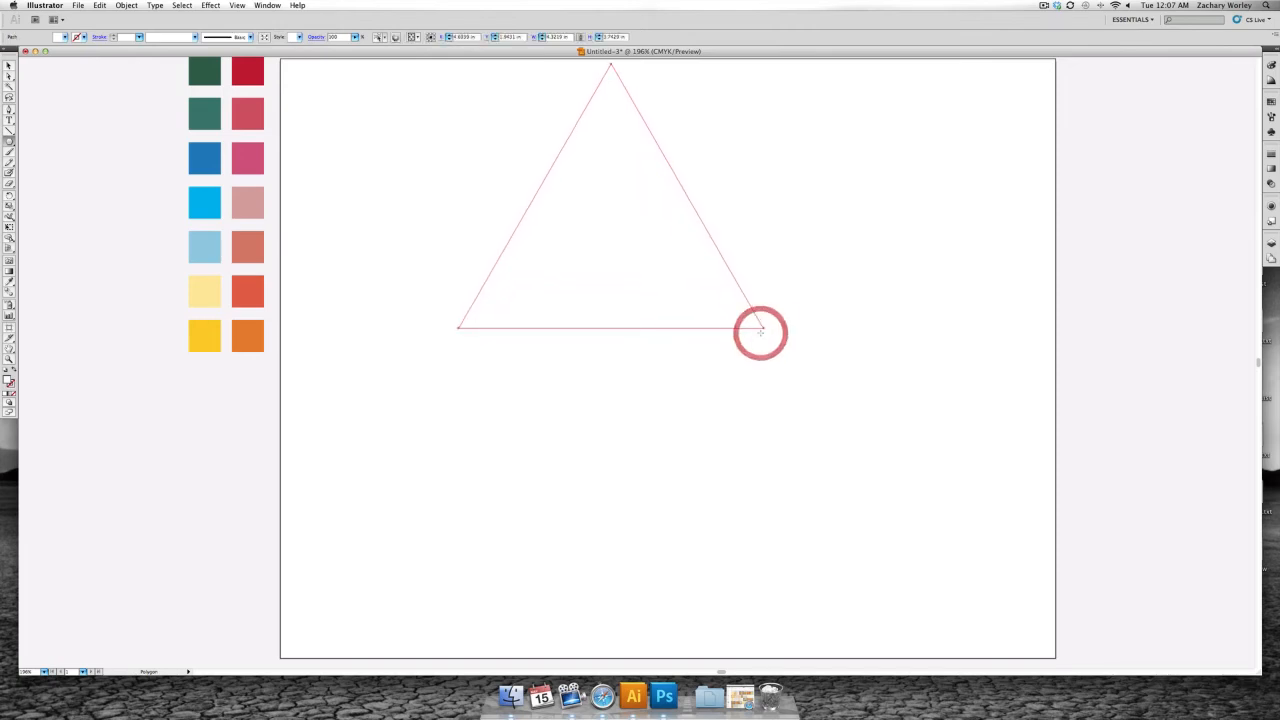
key(super+shift+a)
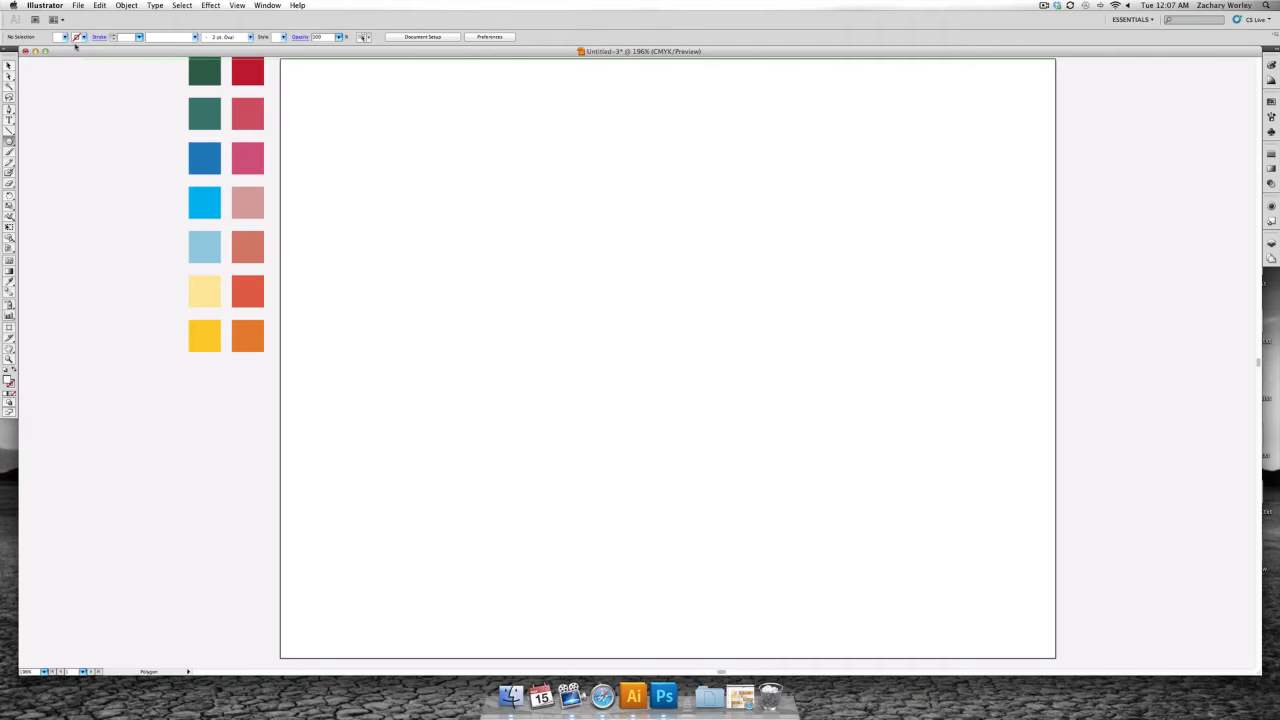
- Set the stroke colour for new shapes to black
click(83, 37)
click(24, 46)
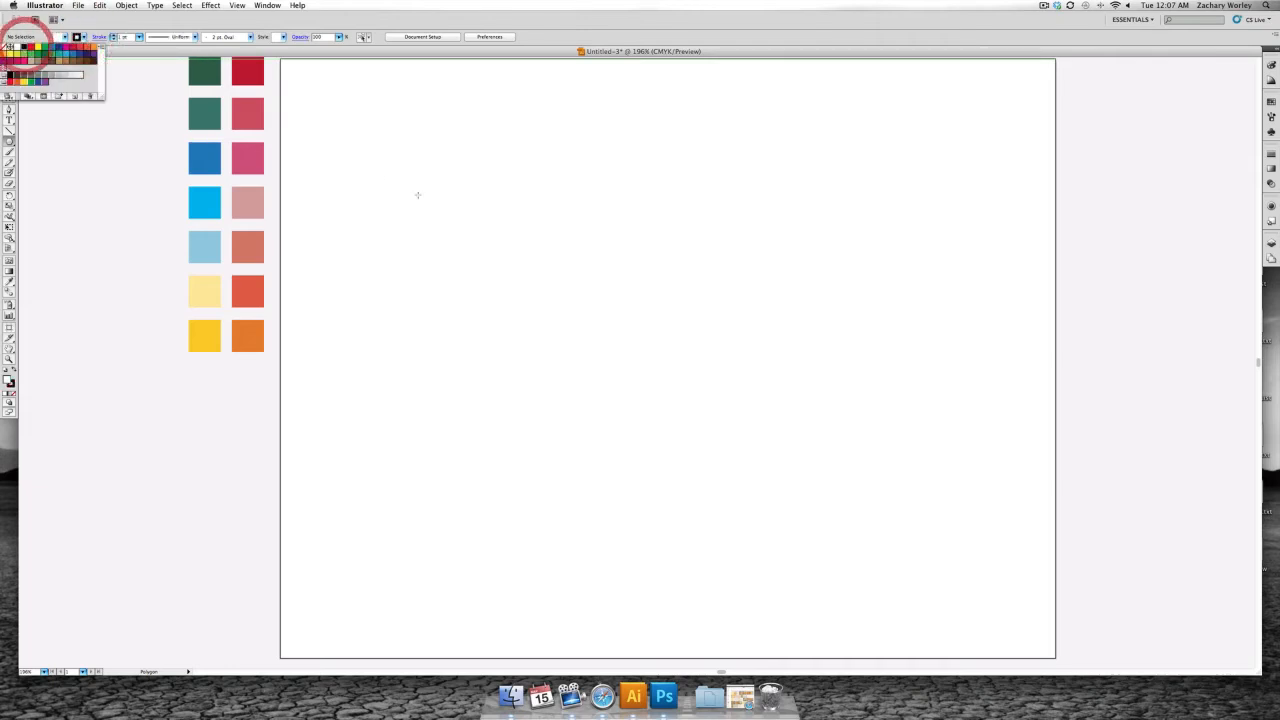
click(568, 182)
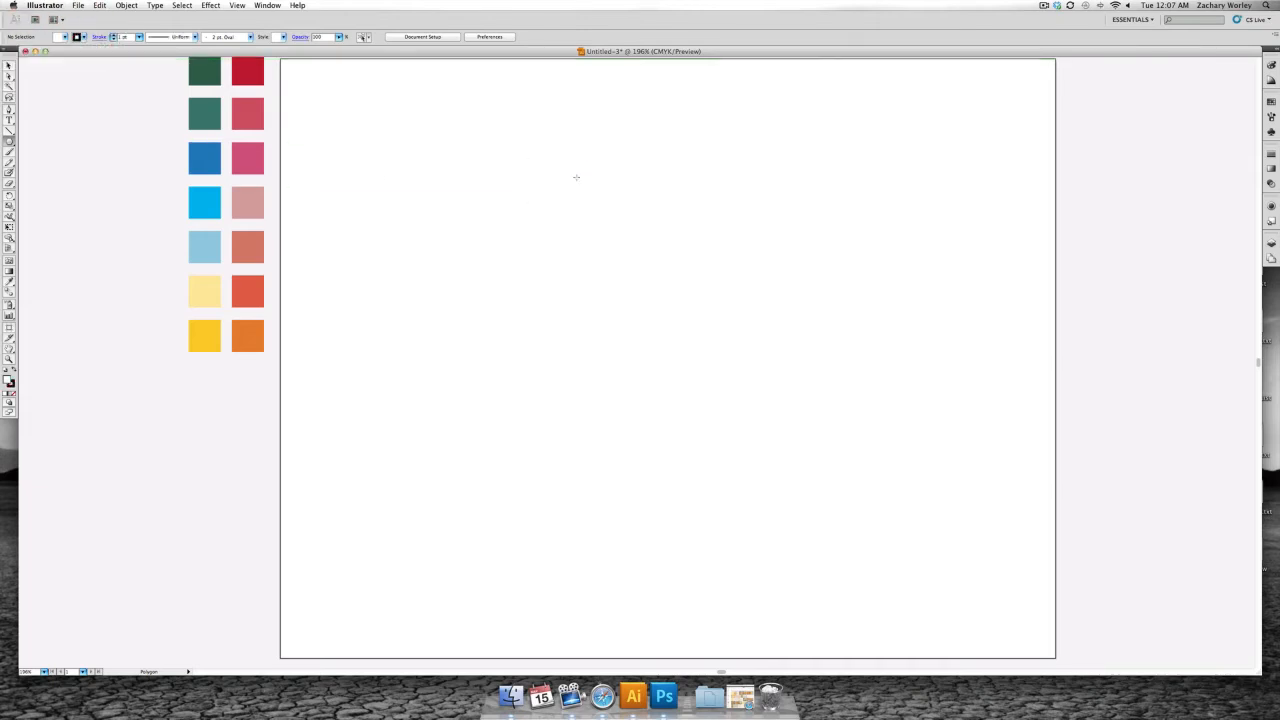
- Create a three-sided polygon with a radius of 3.4297 in on the upper part of the artboard
click(574, 177)
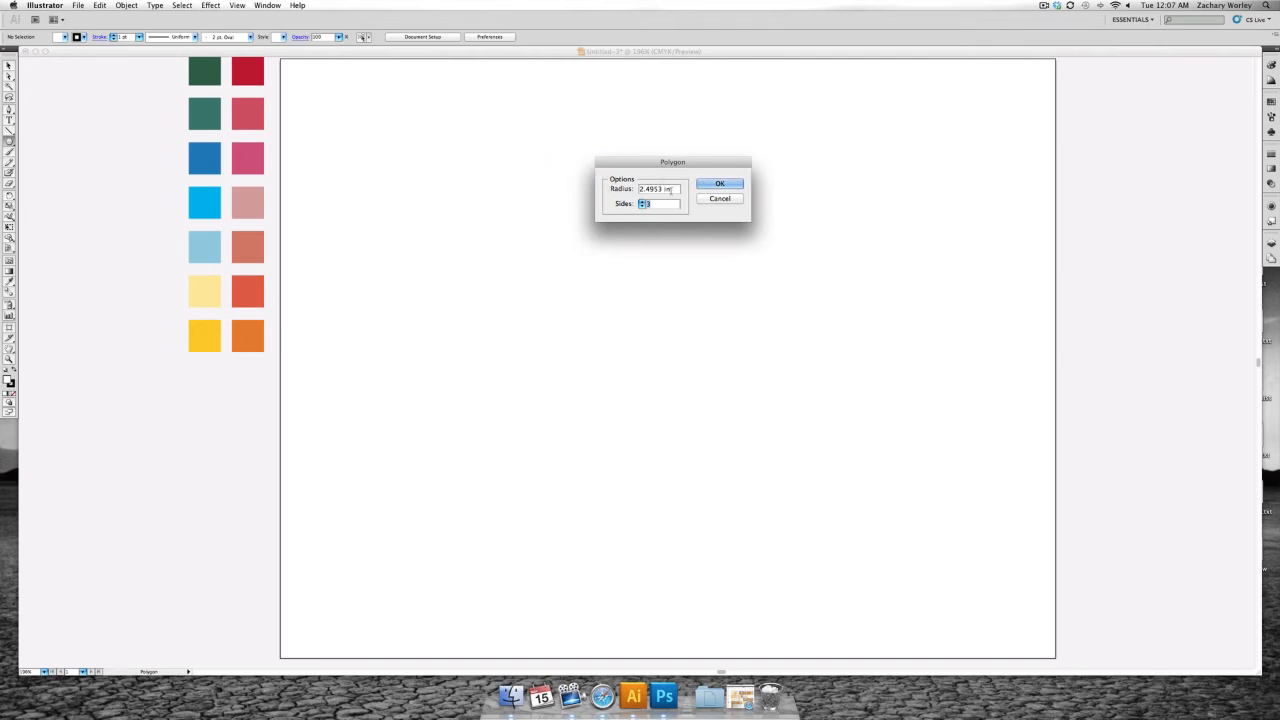
click(612, 195)
click(610, 193)
text(3.4)
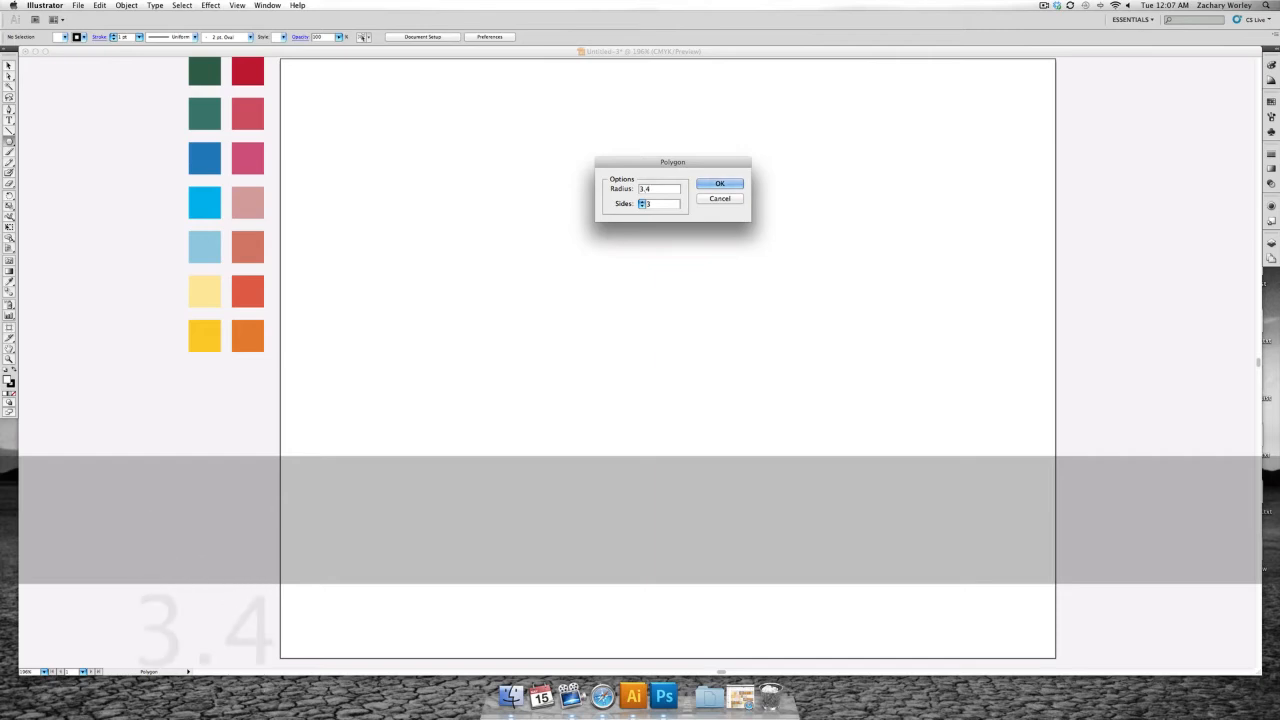
text(297)
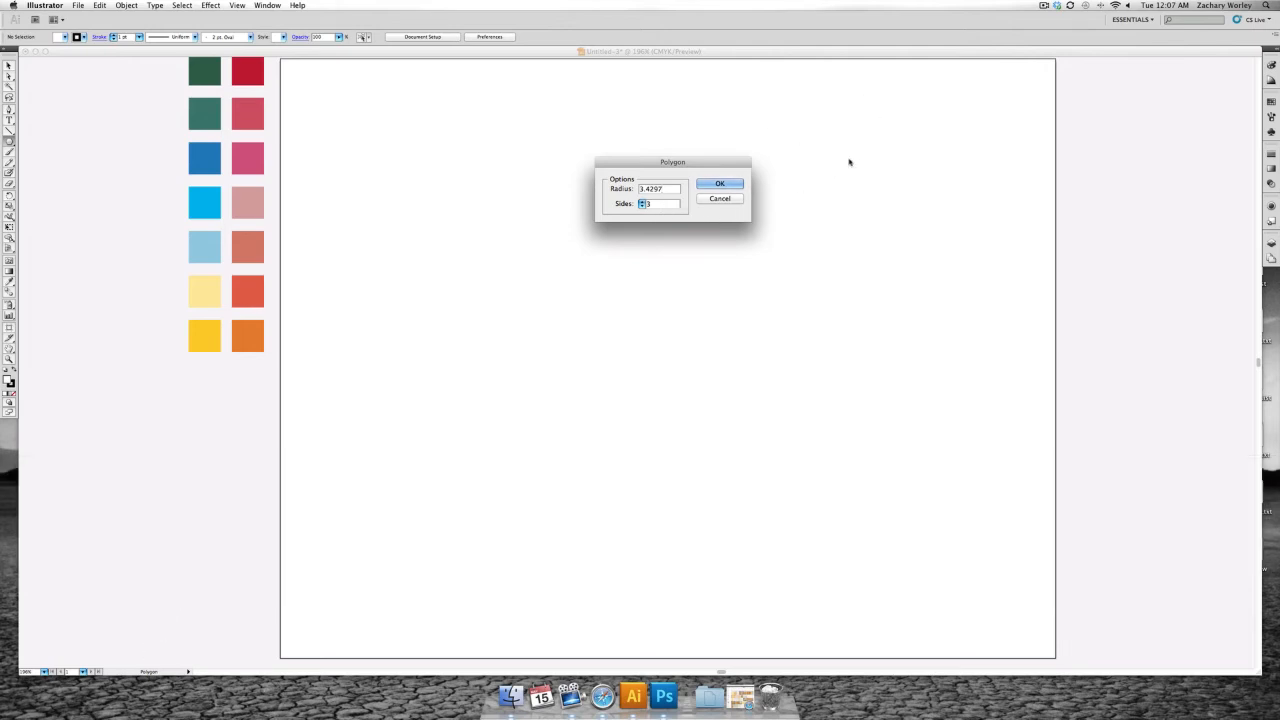
click(737, 183)
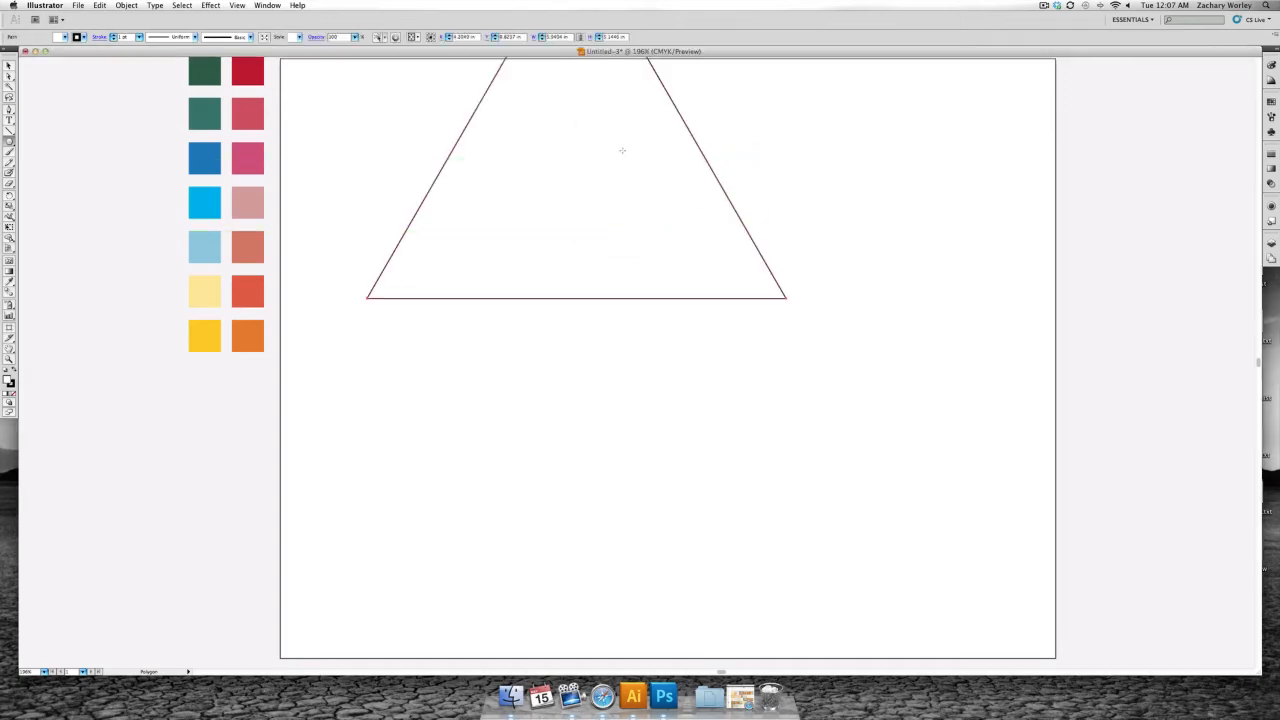
- Rotate the outlined triangle 180° so it points down and centre it horizontally near the bottom edge of the artboard
key(v)
drag(665, 133, 737, 306)
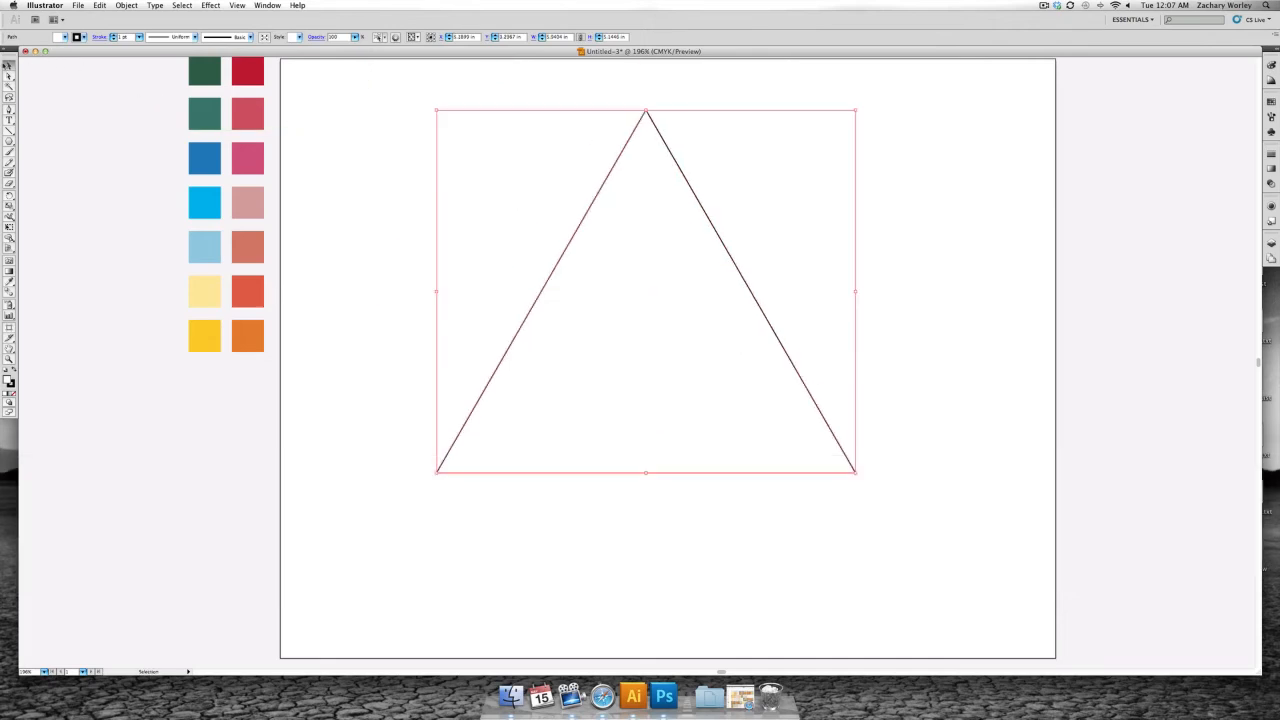
drag(678, 262, 730, 287)
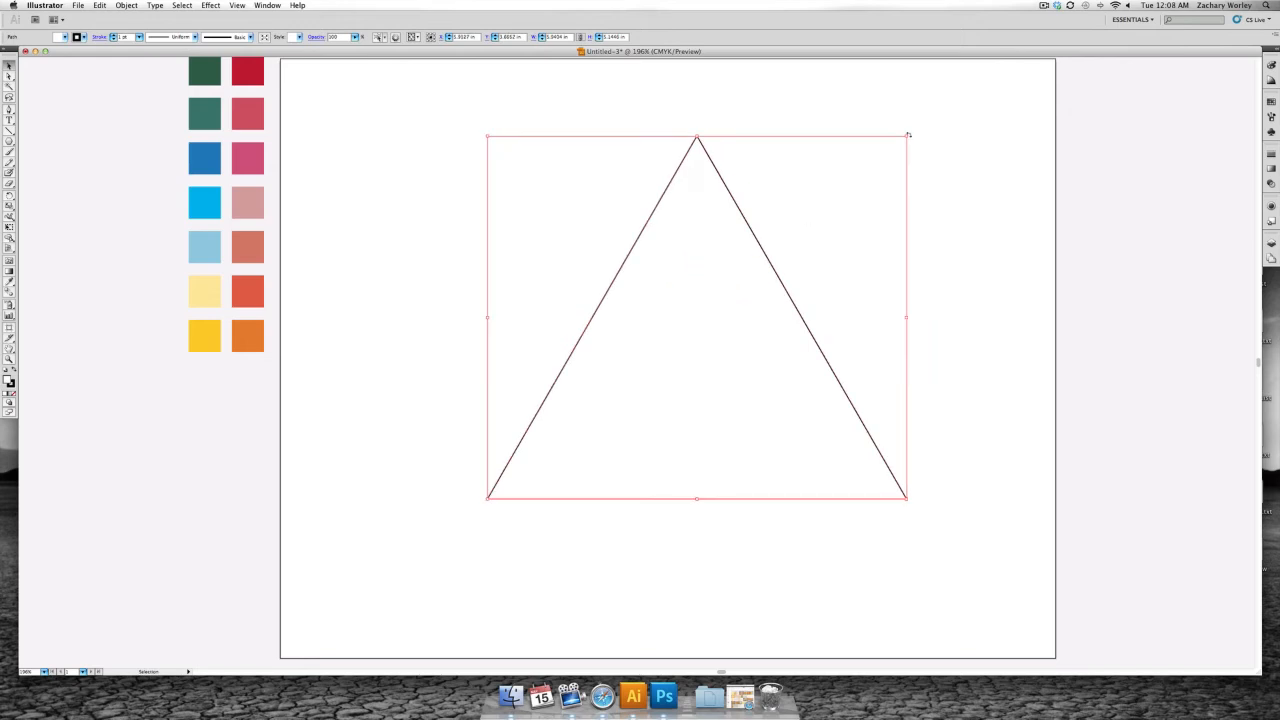
drag(910, 133, 578, 460)
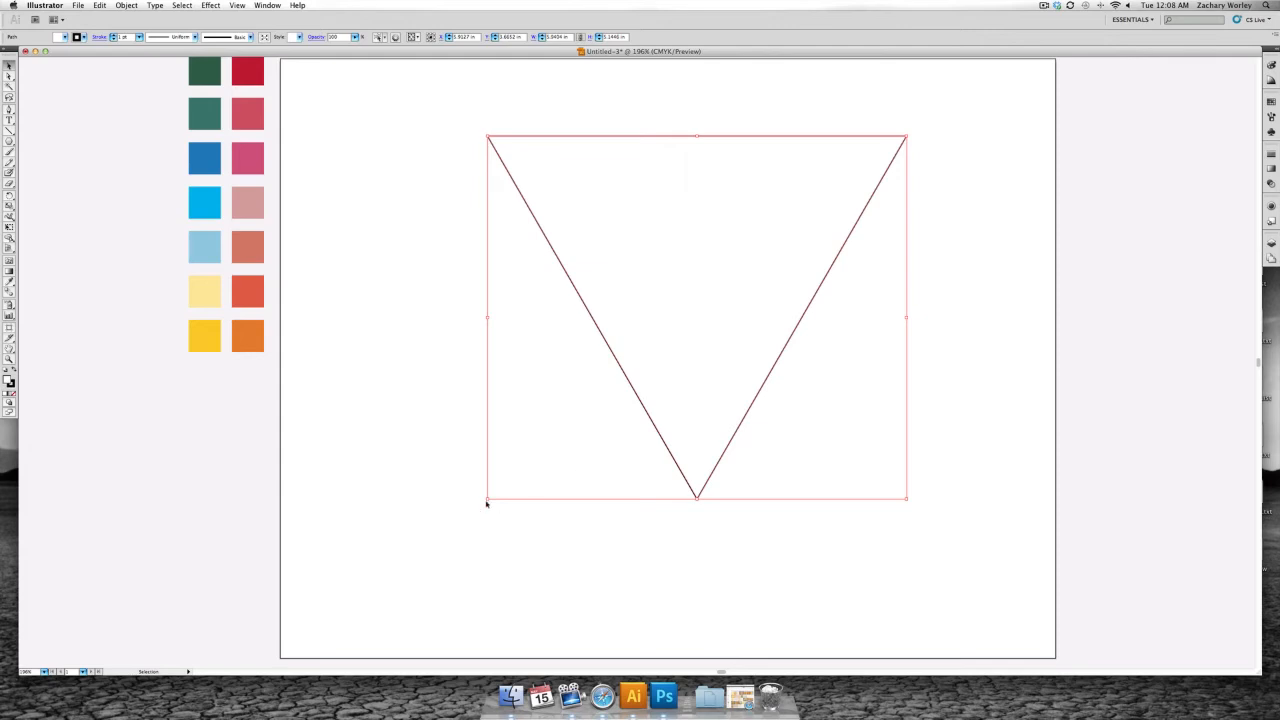
drag(483, 500, 567, 509)
drag(696, 207, 668, 362)
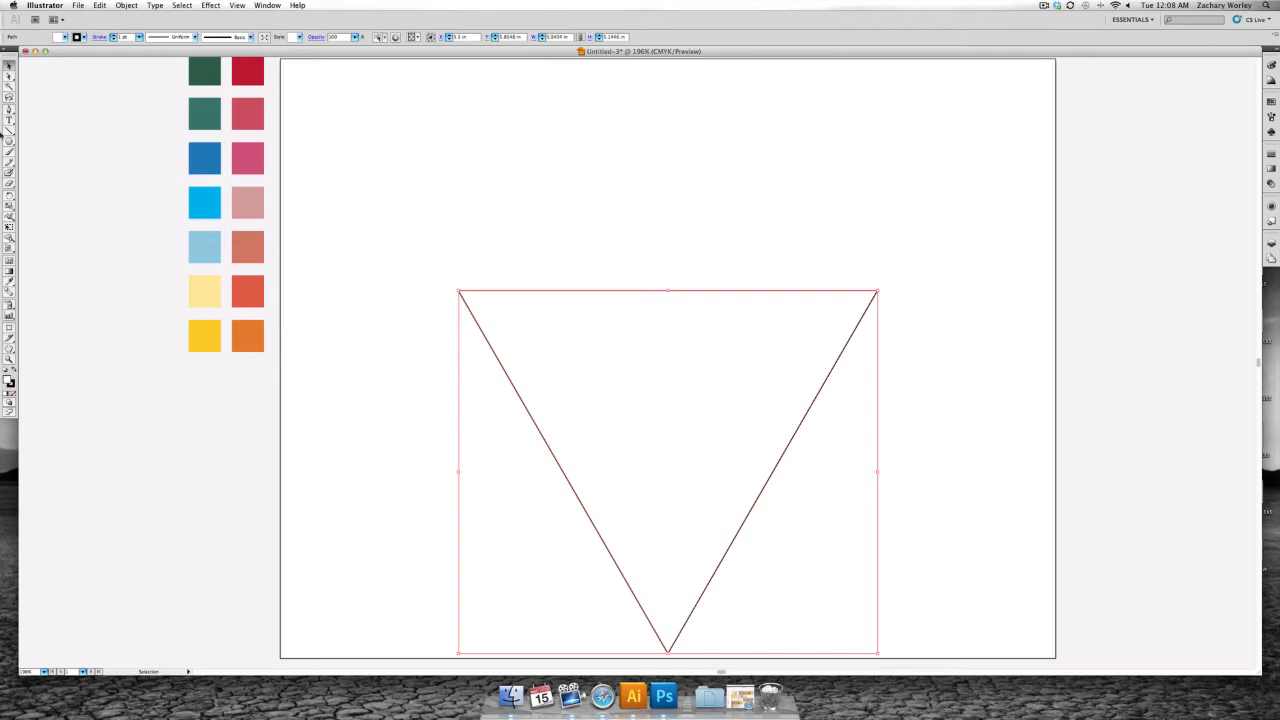
- Draw a trial polygon above the triangle's upper-left corner with the Polygon tool, vary its number of sides and delete it
click(9, 141)
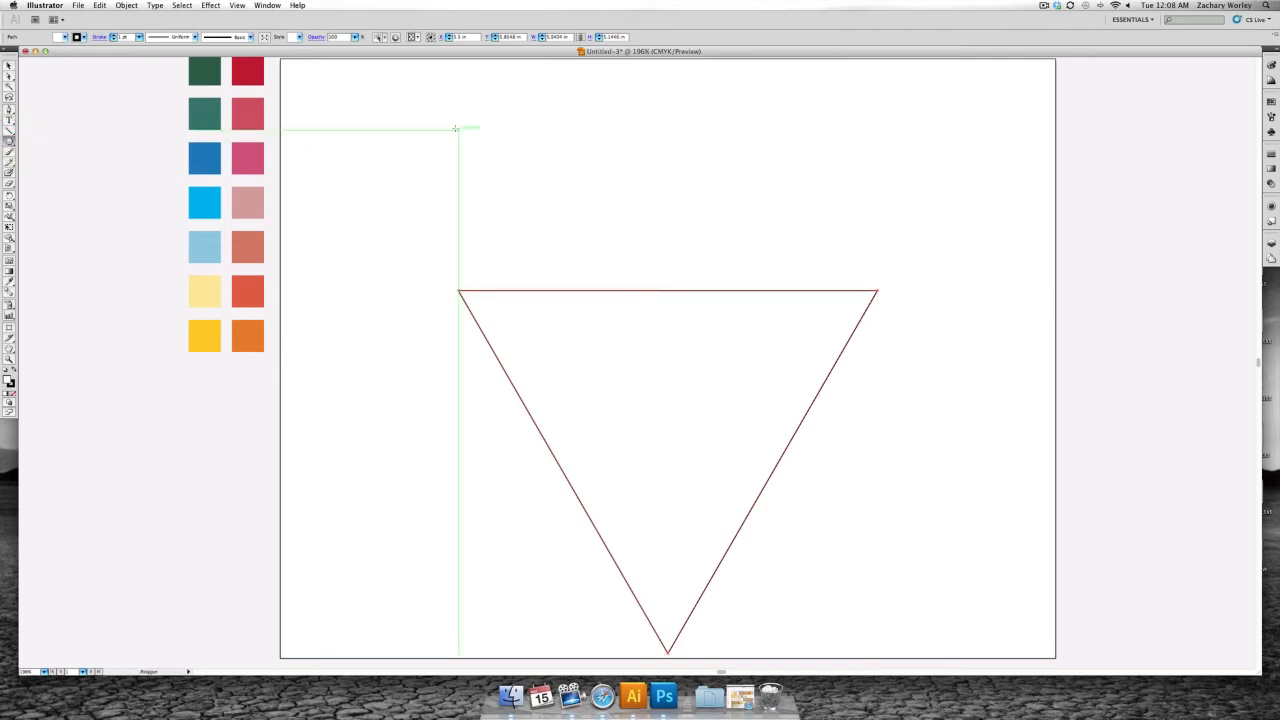
drag(454, 128, 521, 165)
key(Up)
key(Up)
key(Up)
key(Down)
key(Down)
key(Down)
key(Up)
key(Up)
key(Down)
key(Down)
key(Delete)
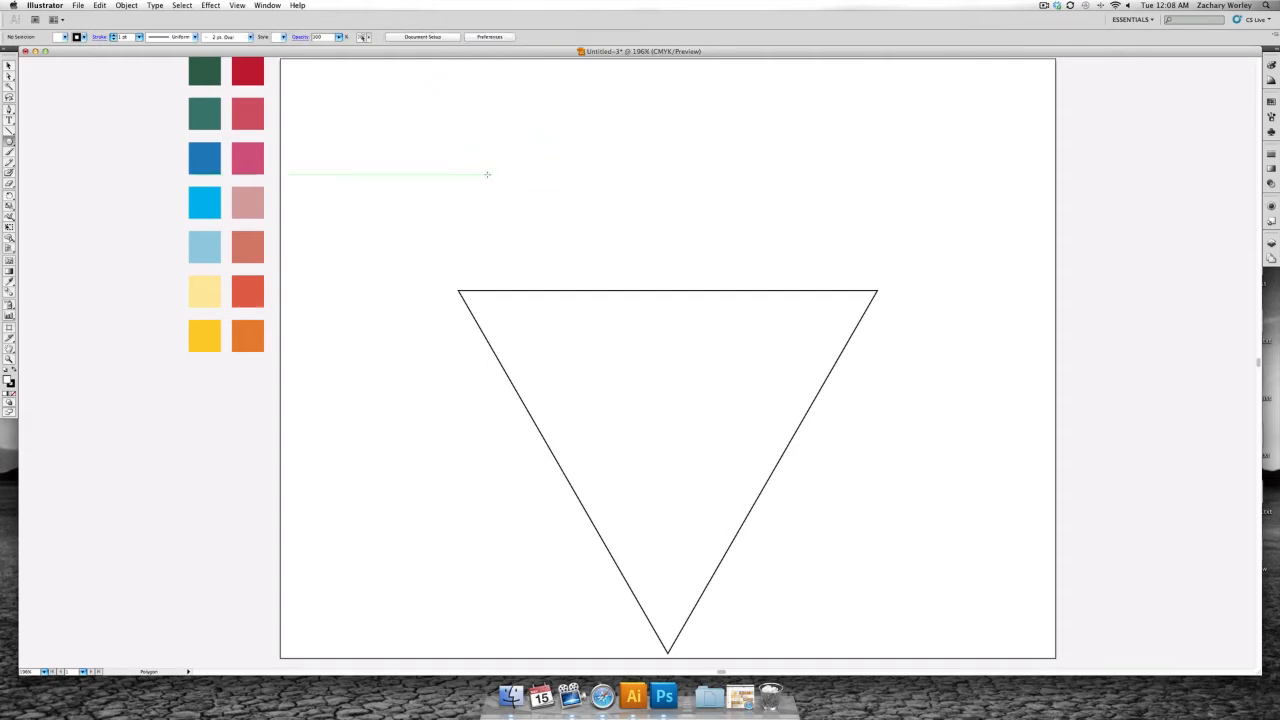
- Create a seven-sided polygon with a radius of 1.5883 in above the triangle's upper-left corner
click(491, 200)
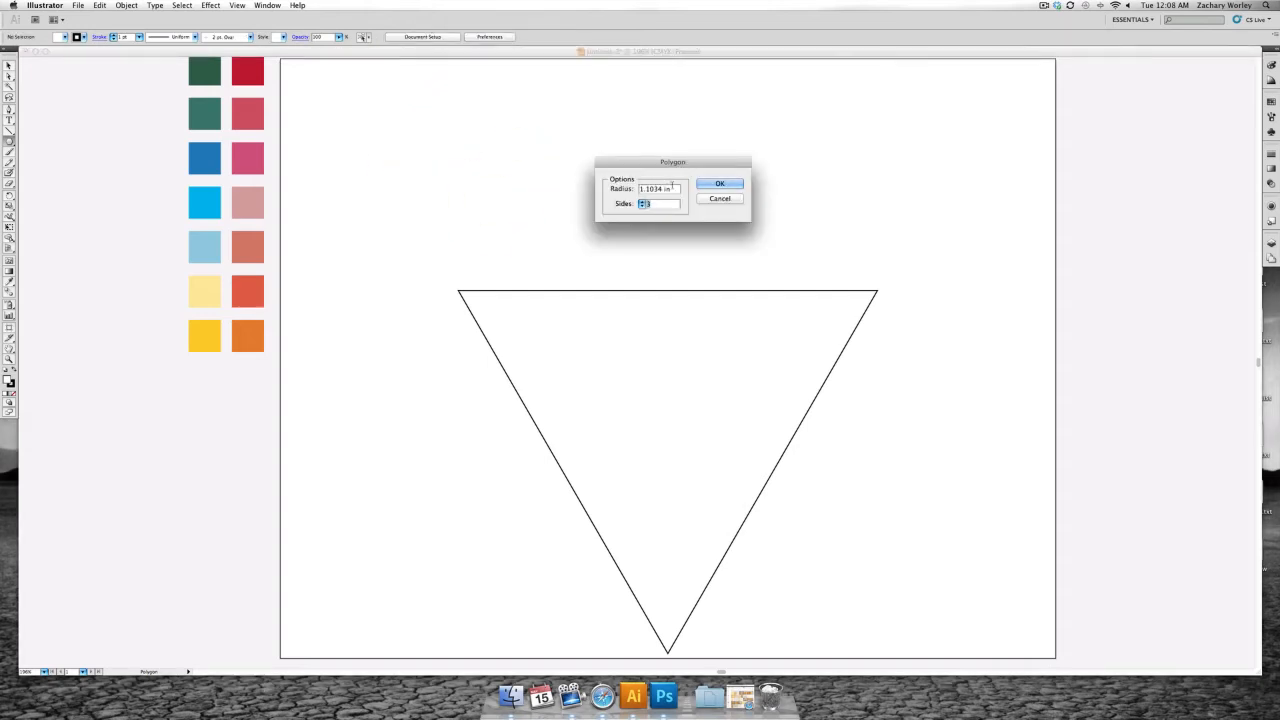
drag(673, 190, 617, 195)
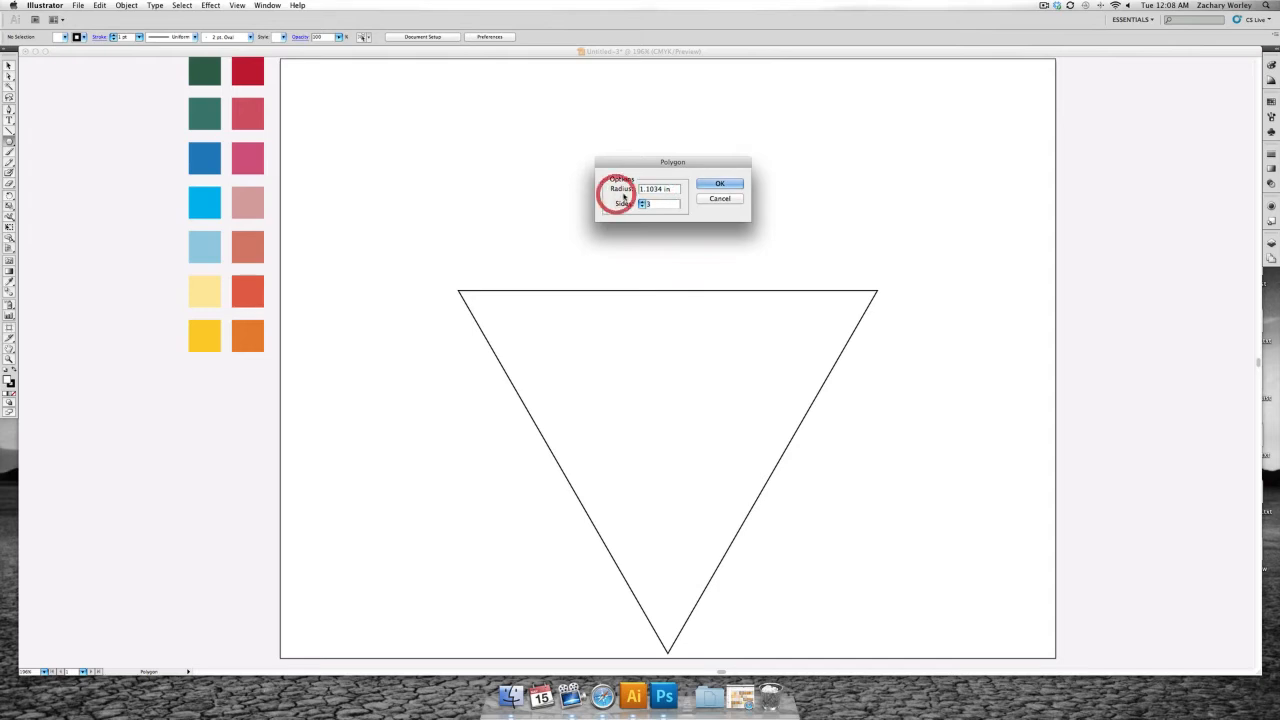
double_click(649, 190)
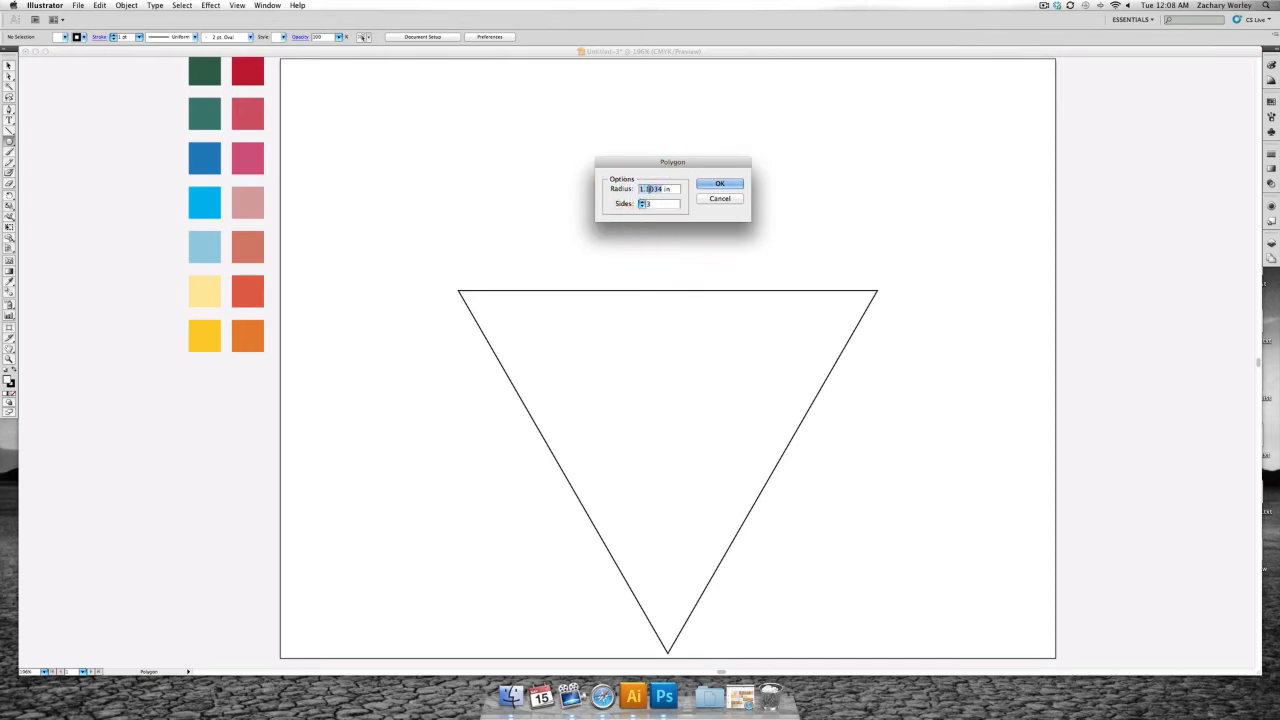
text(1)
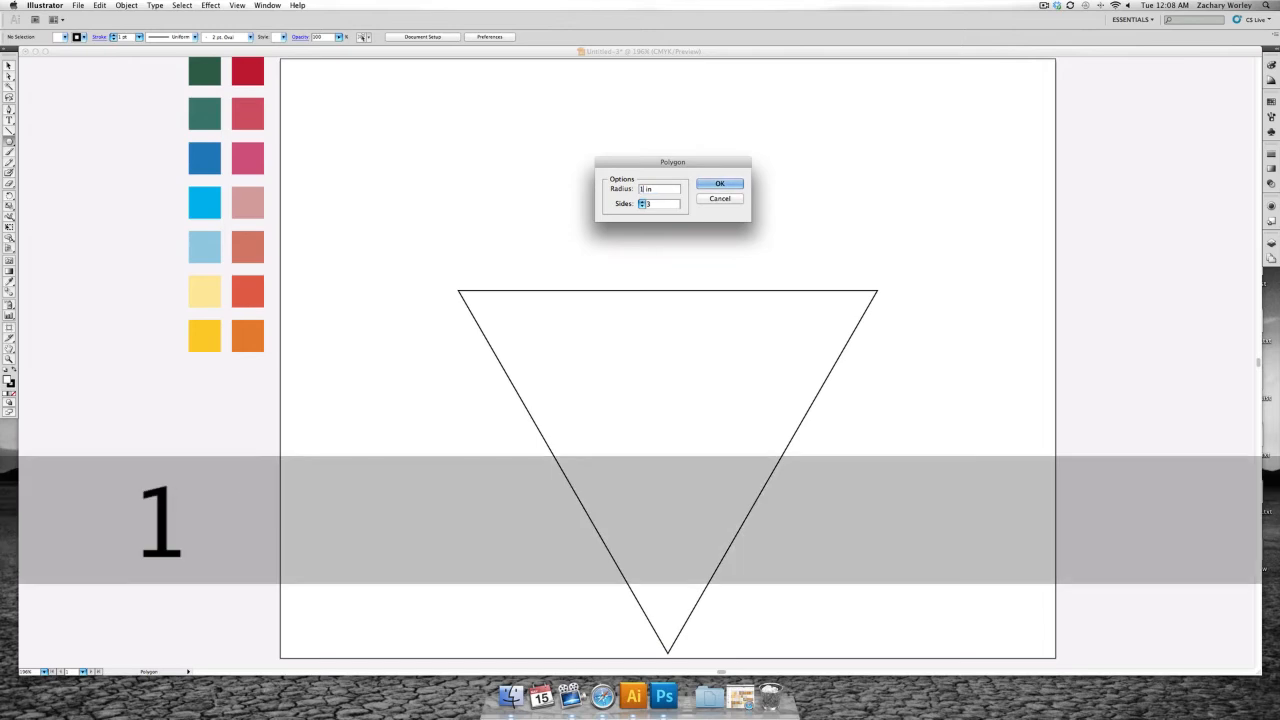
text(.5883)
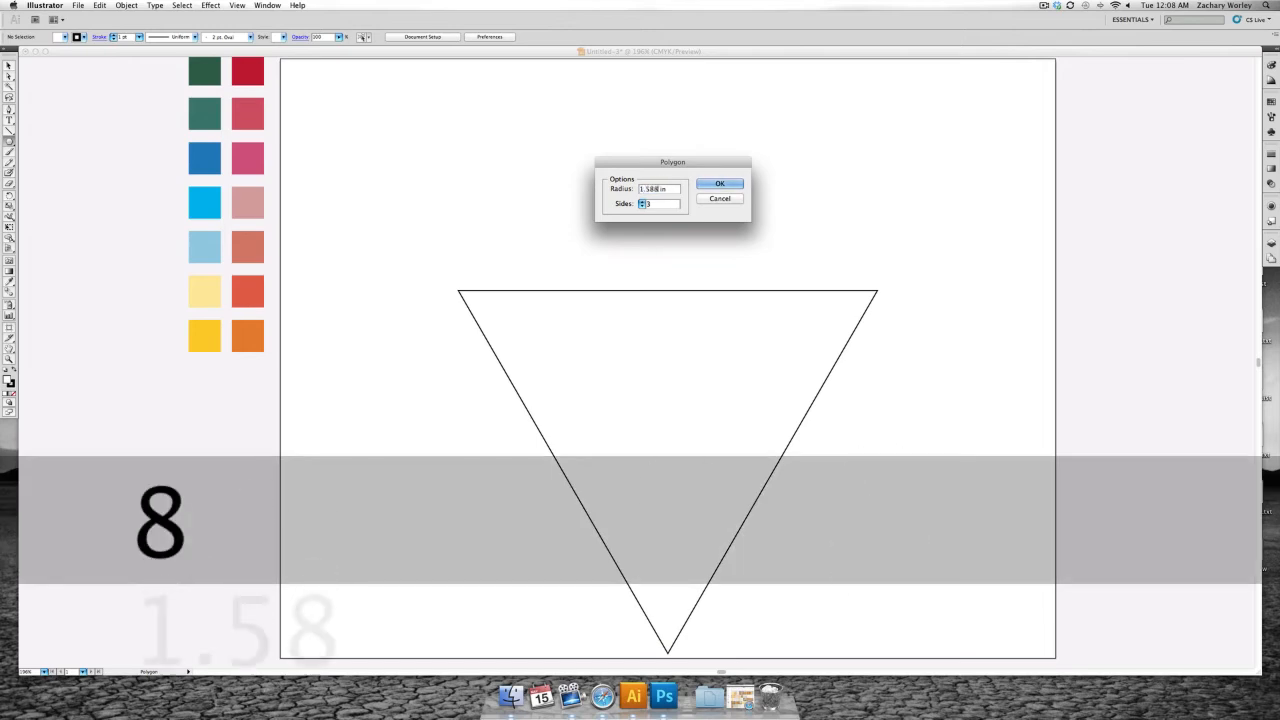
double_click(652, 204)
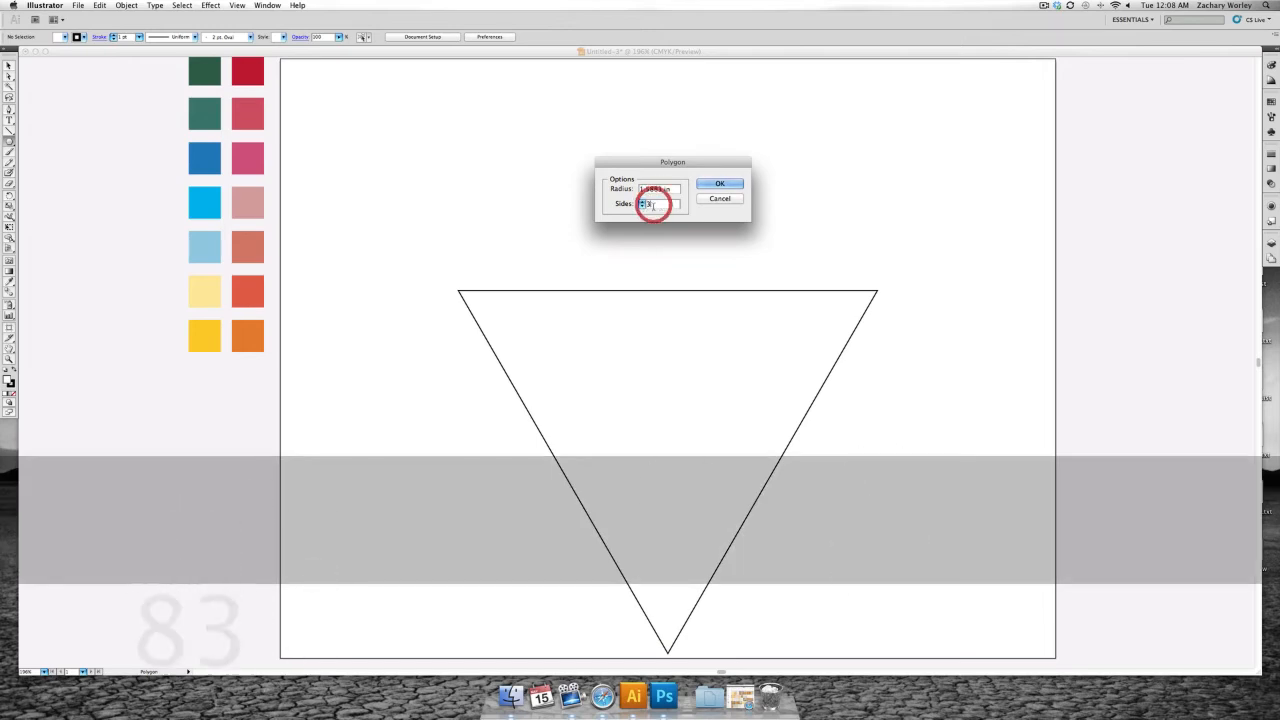
text(7)
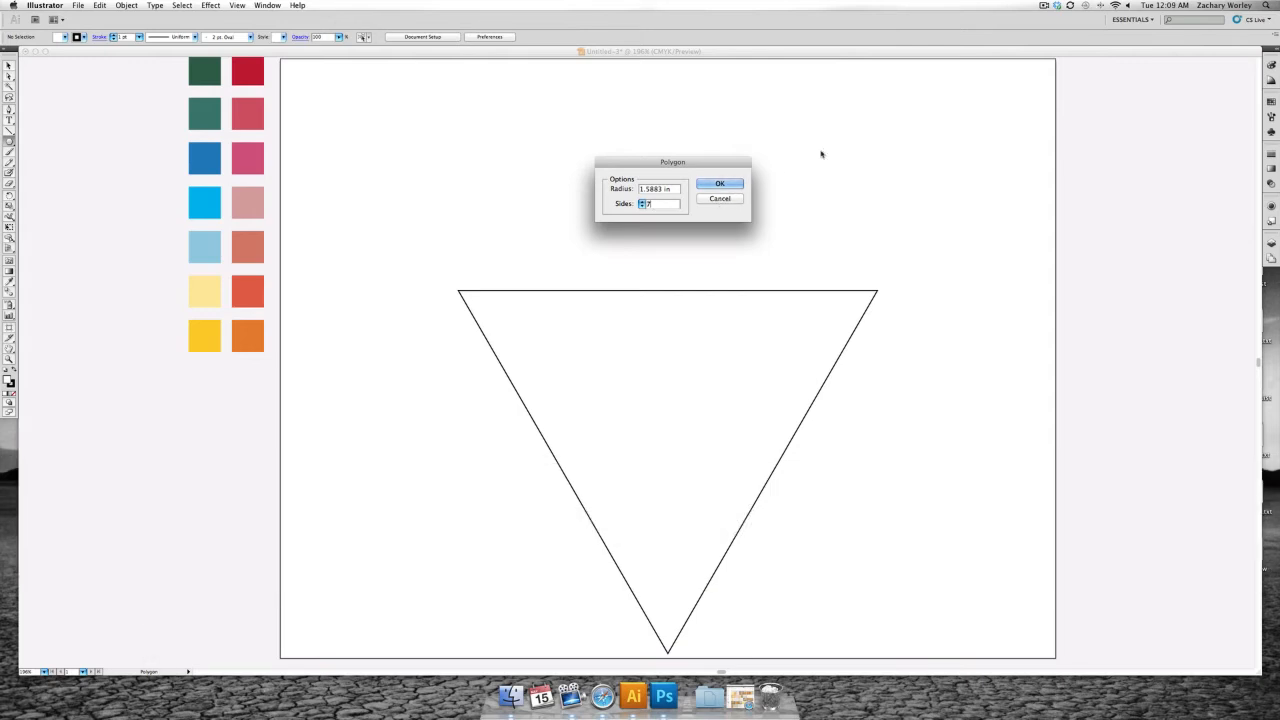
click(738, 185)
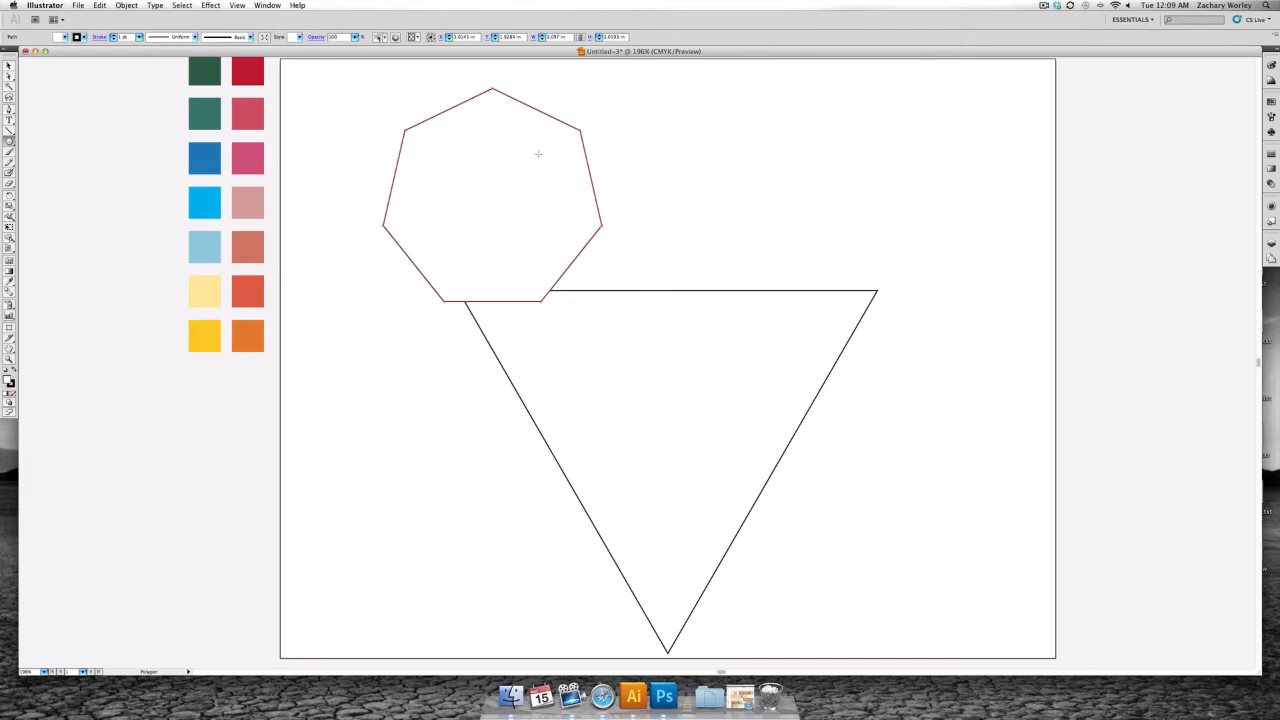
- Move the heptagon so its leftmost corner meets the triangle's upper-left corner, fine-tuning the alignment at high magnification
key(v)
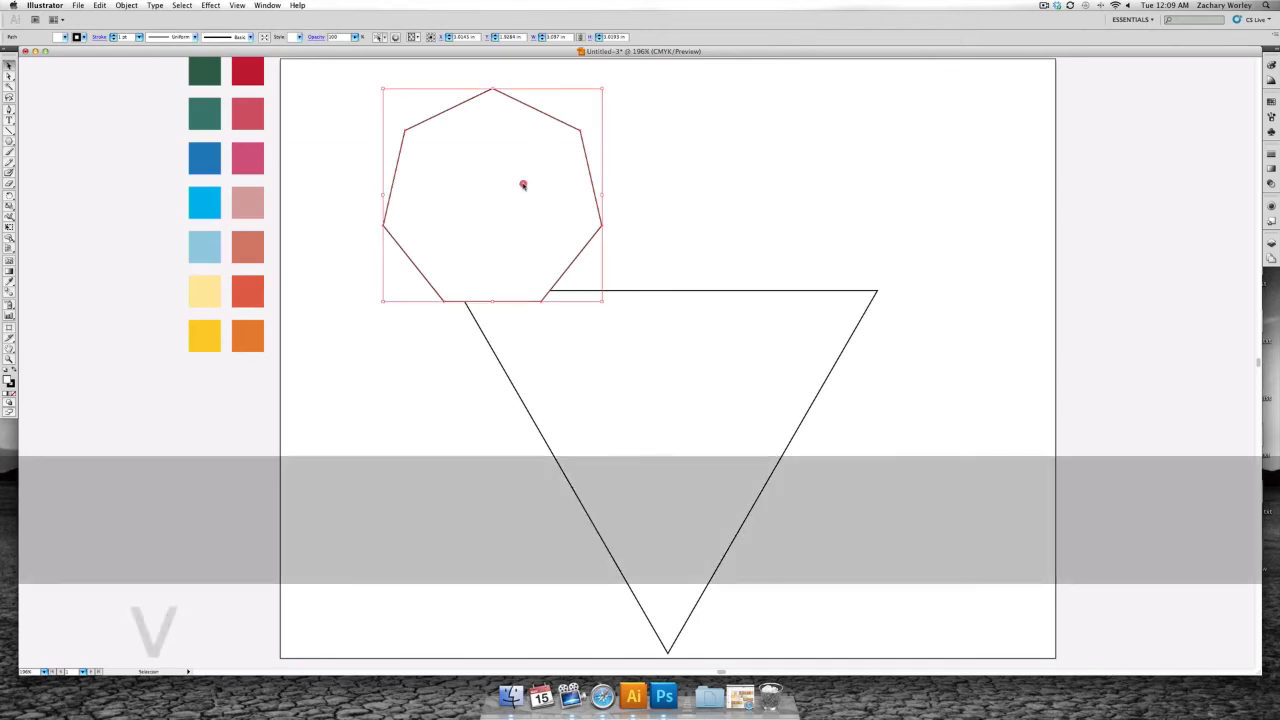
drag(523, 185, 597, 248)
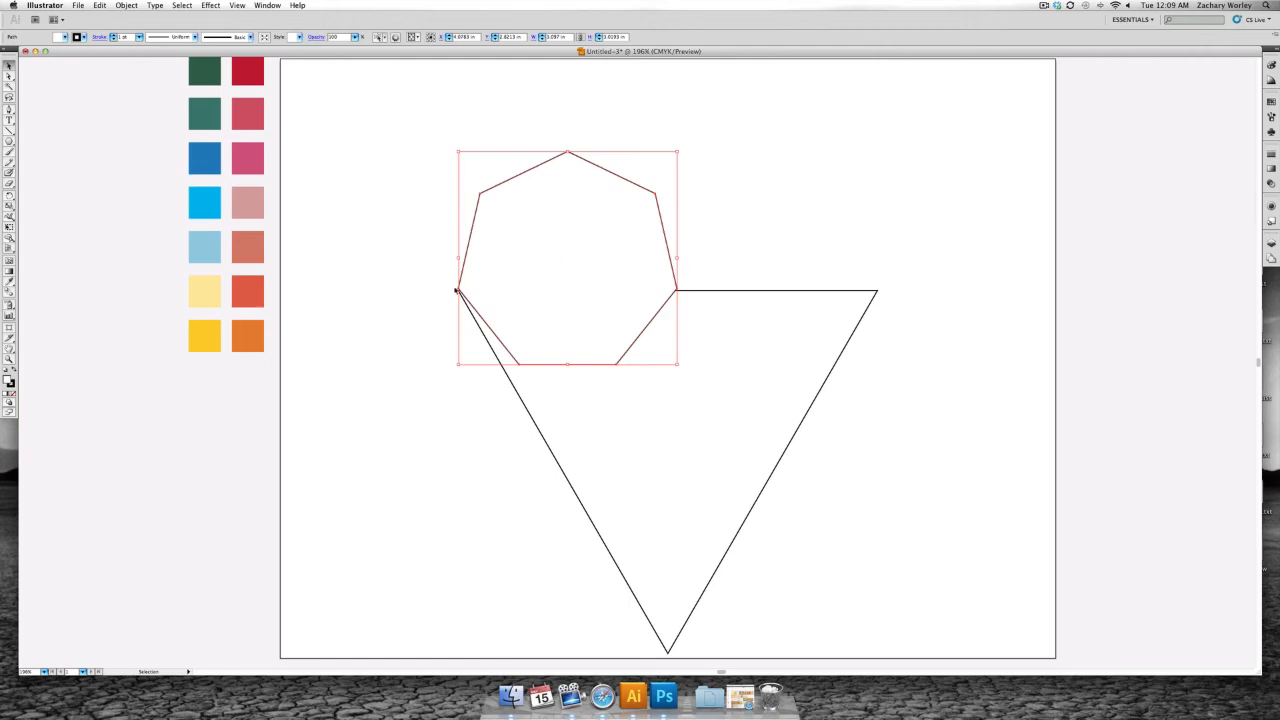
key(super+equal)
key(super+equal)
key(super+equal)
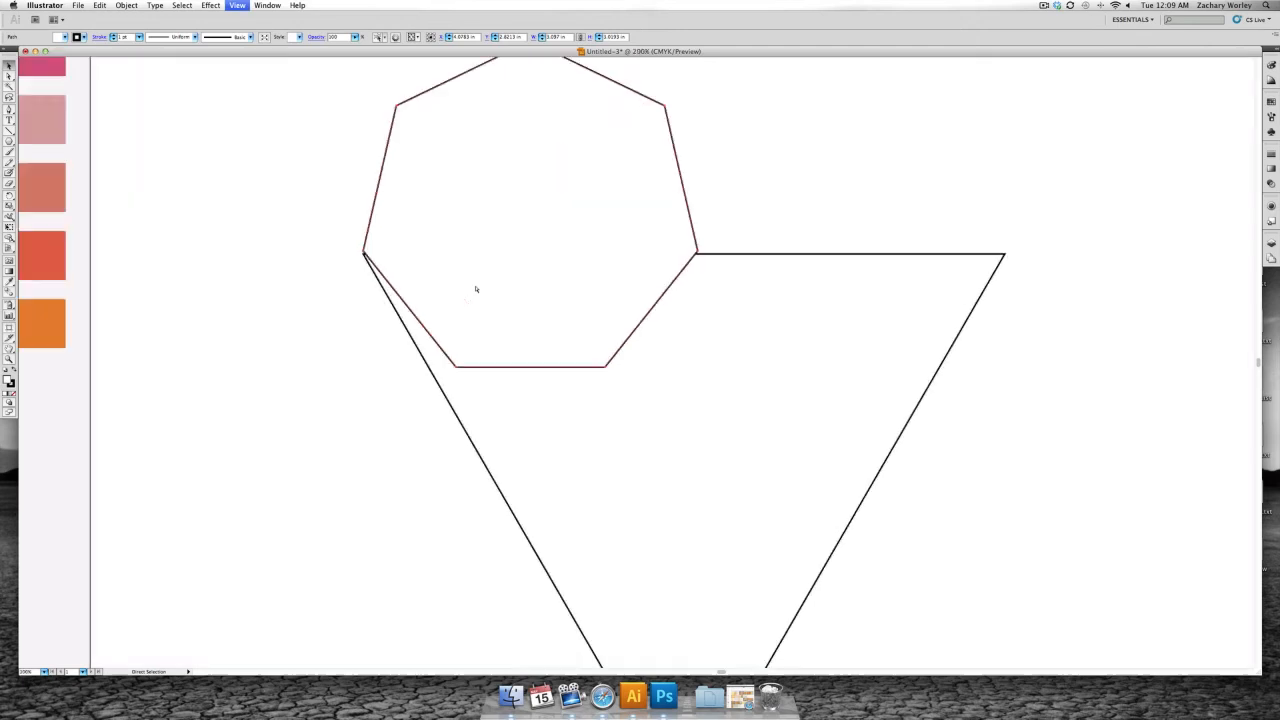
scroll(148, 197, left, 10)
scroll(148, 197, up, 2)
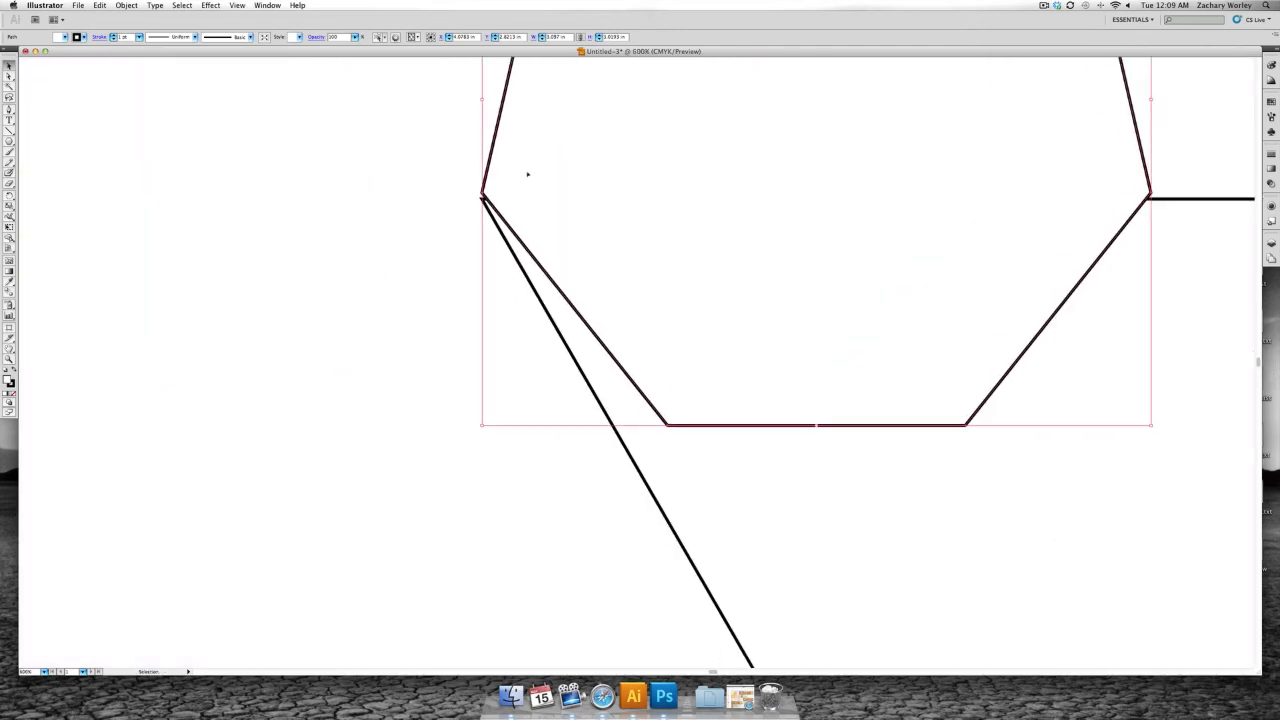
drag(531, 162, 563, 197)
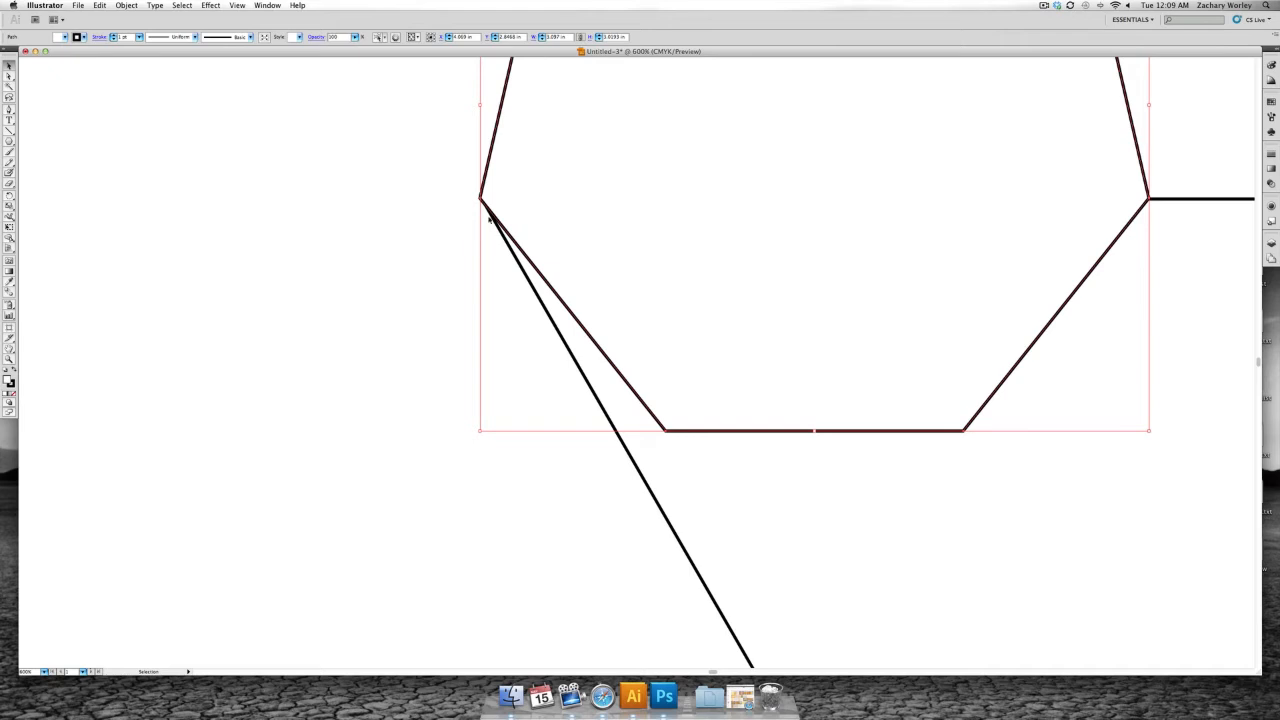
key(Right)
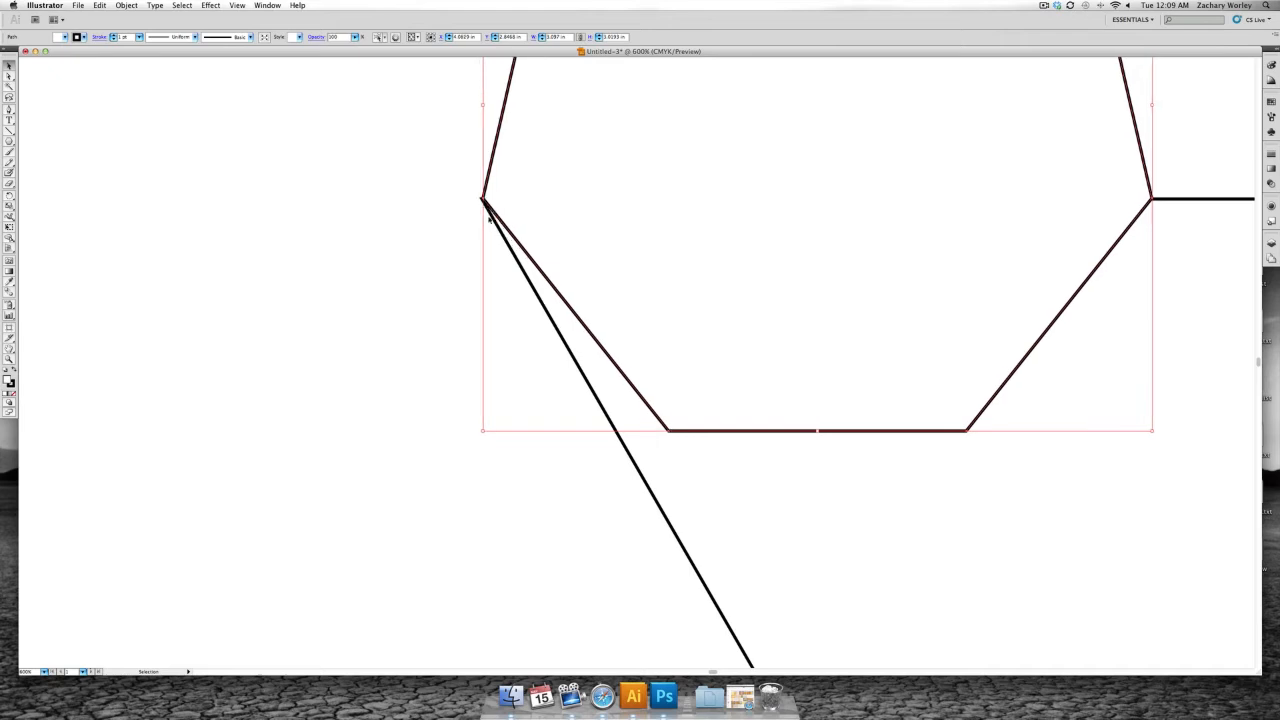
key(Left)
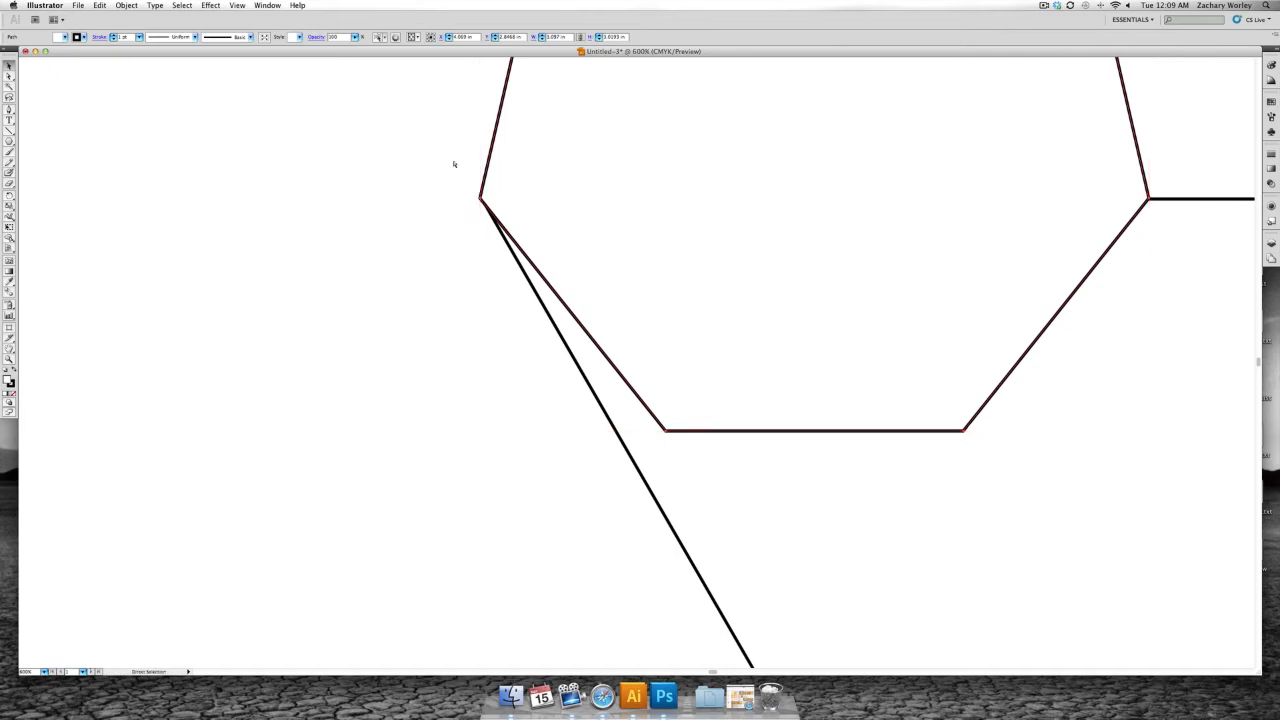
- Duplicate the heptagon horizontally so the copy's rightmost corner meets the triangle's upper-right corner
key(super+0)
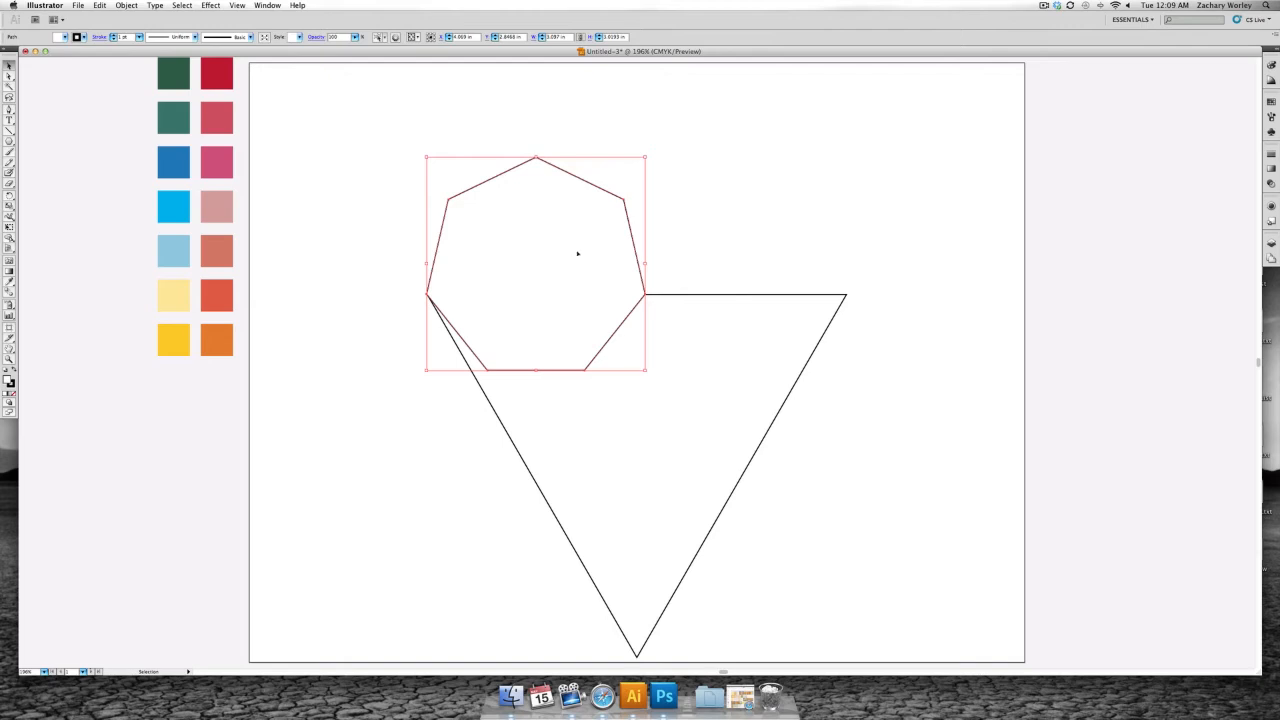
drag(539, 258, 739, 264)
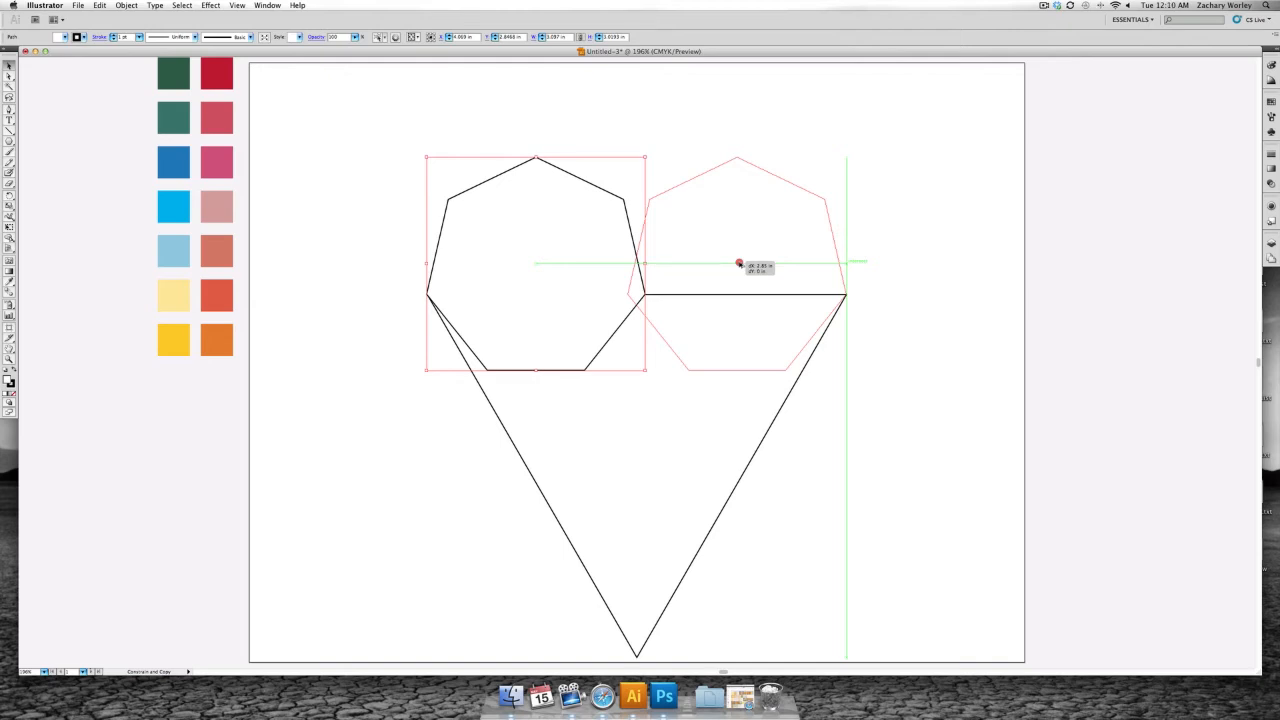
drag(739, 264, 740, 264)
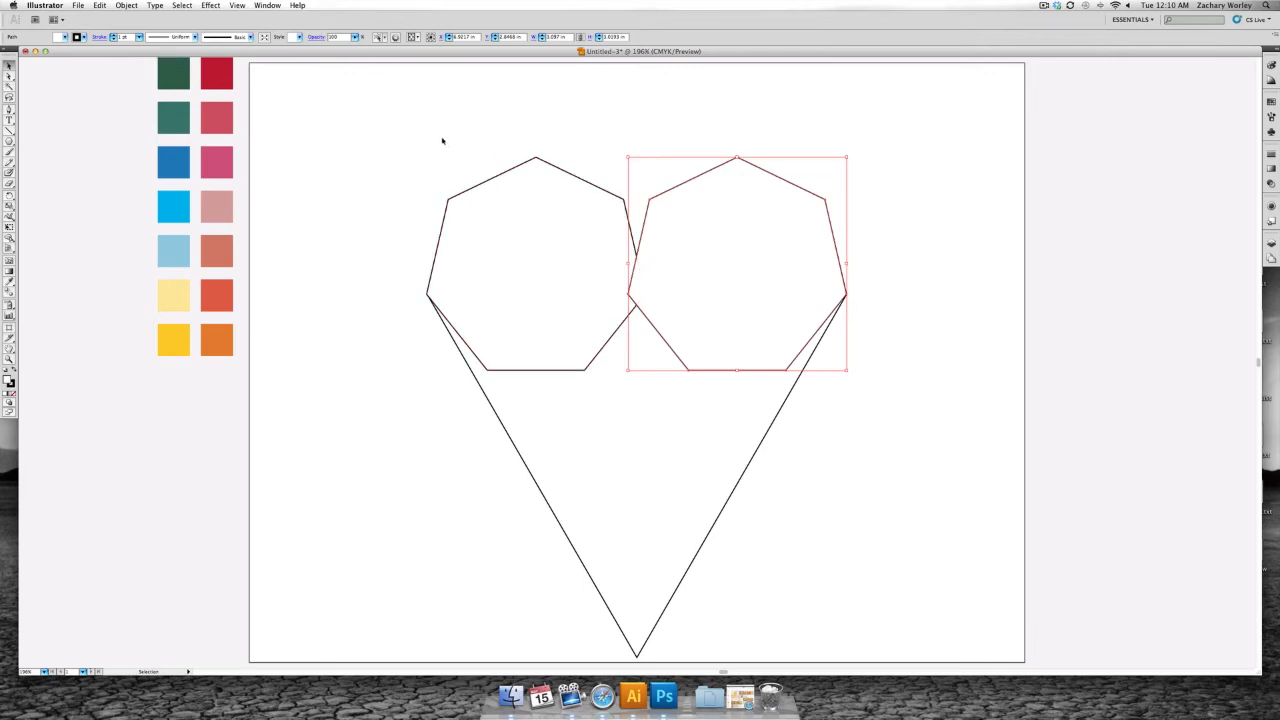
- Merge the triangle and both heptagons into a single heart outline with the Shape Builder tool, including the small overlaps at the centre
drag(443, 137, 771, 474)
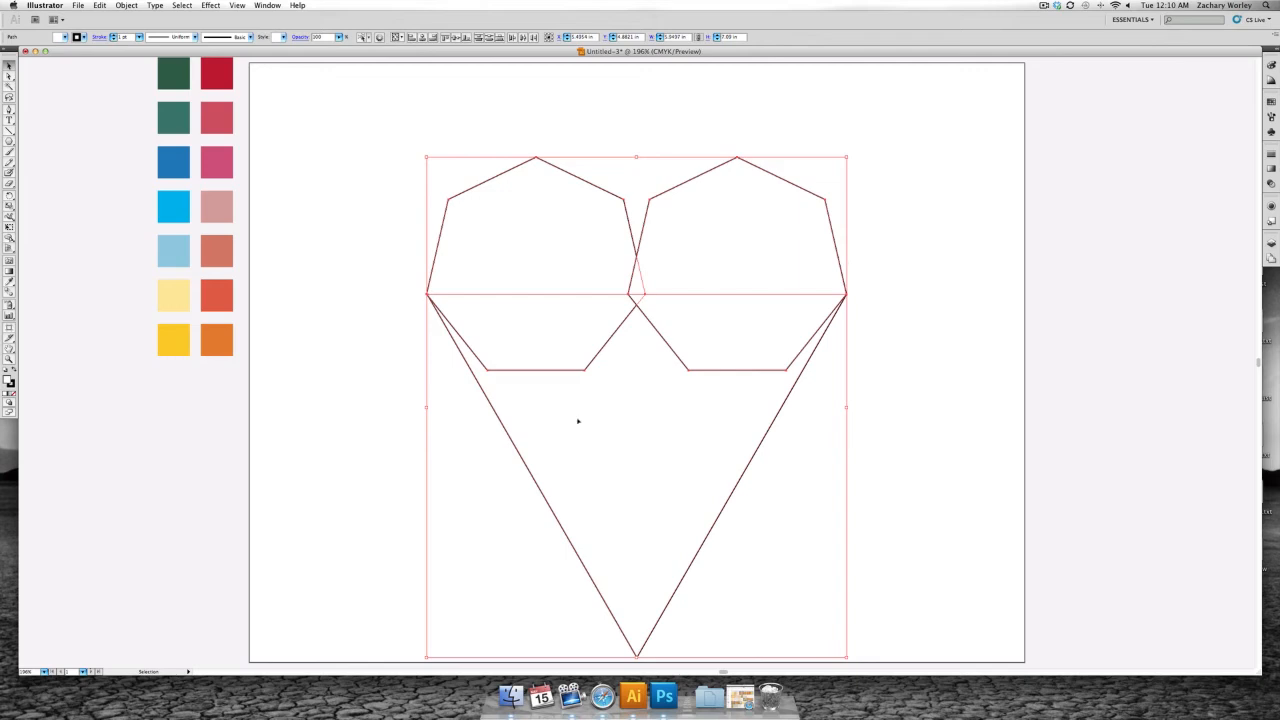
click(9, 237)
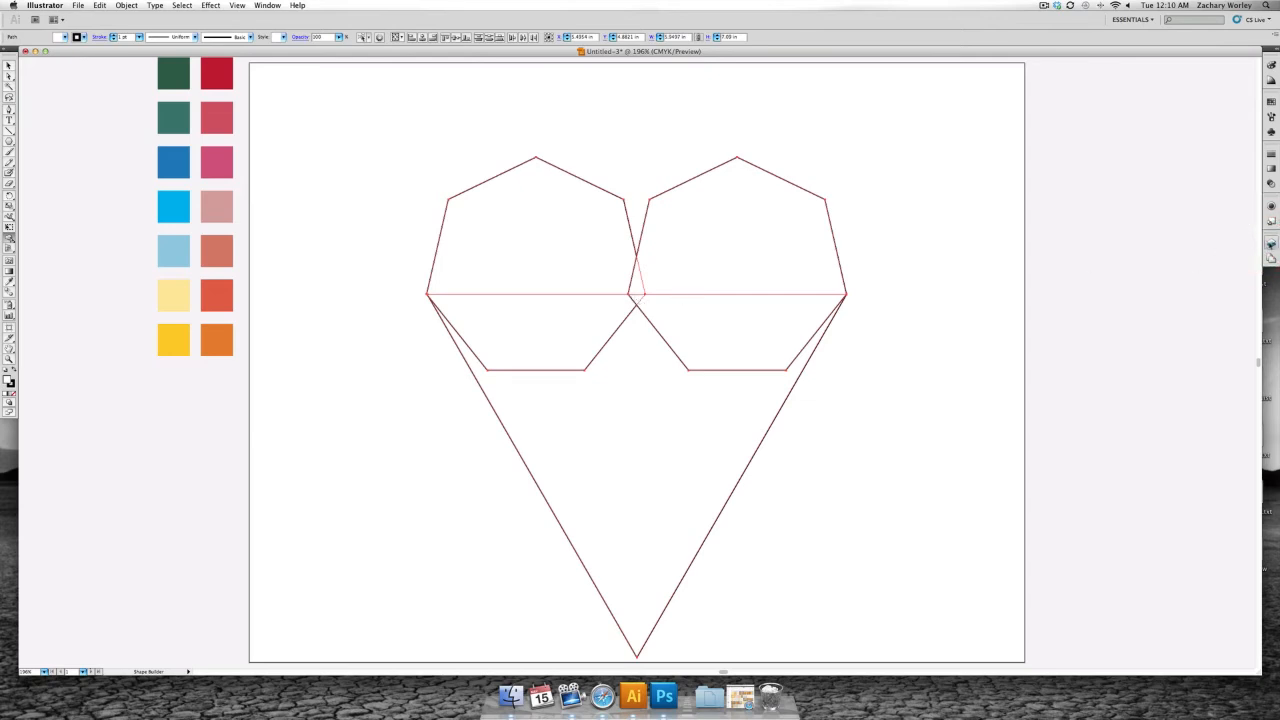
click(1269, 243)
click(1182, 249)
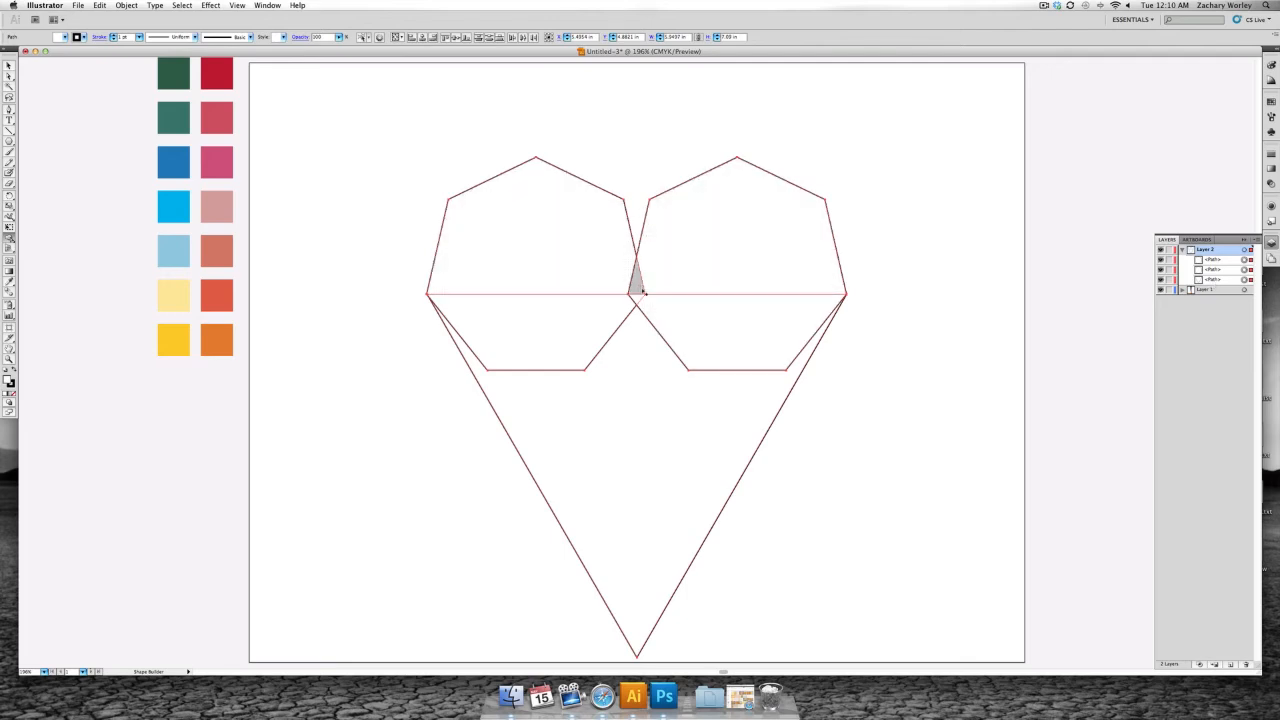
click(635, 299)
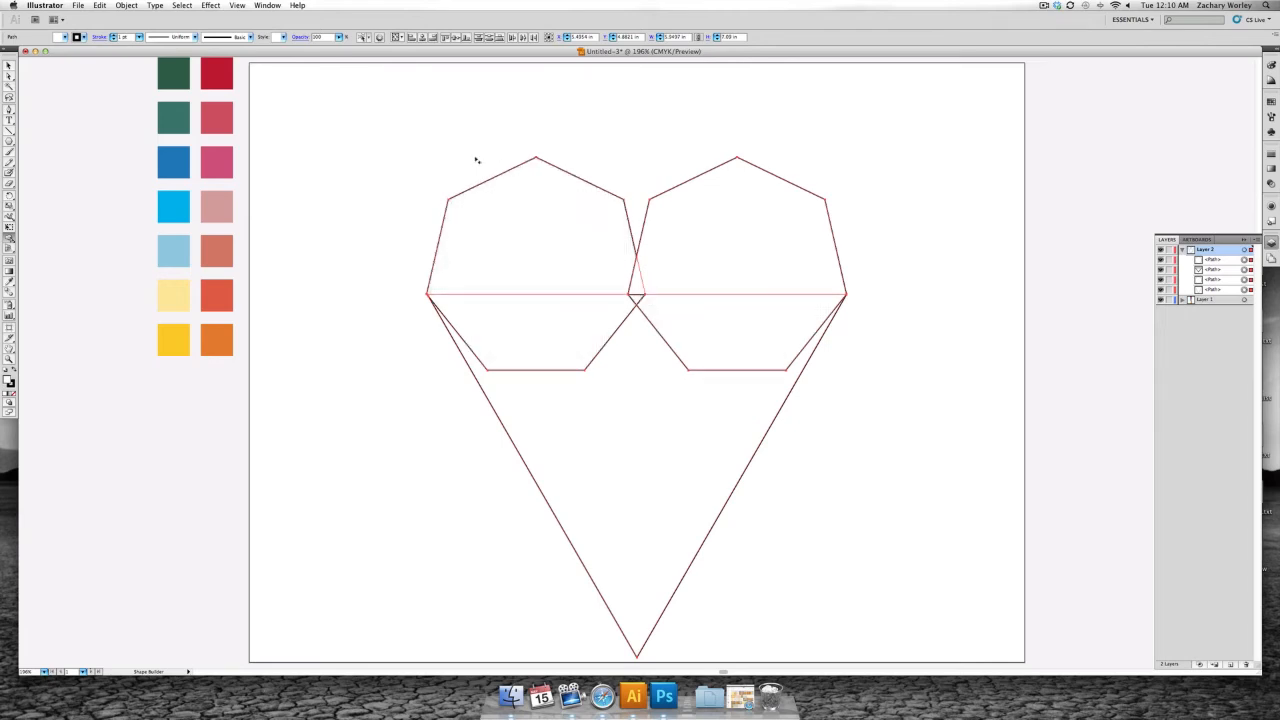
drag(554, 251, 689, 437)
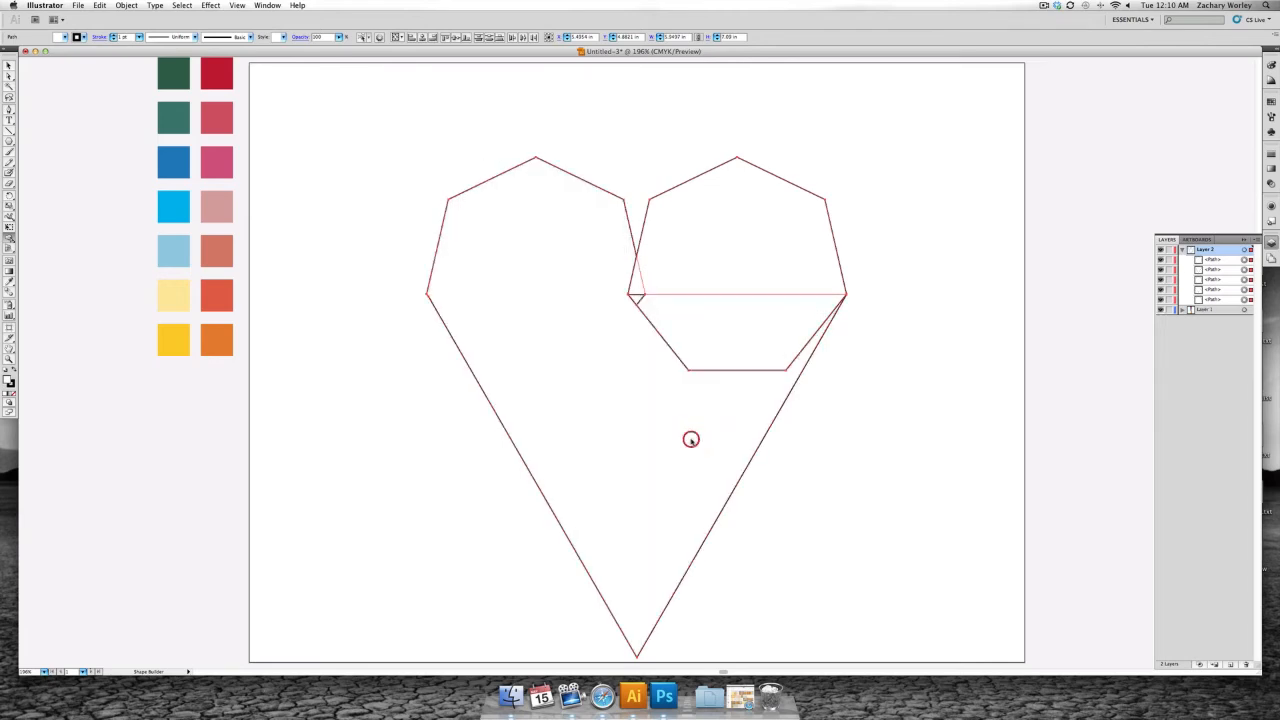
drag(765, 221, 606, 374)
drag(616, 273, 651, 306)
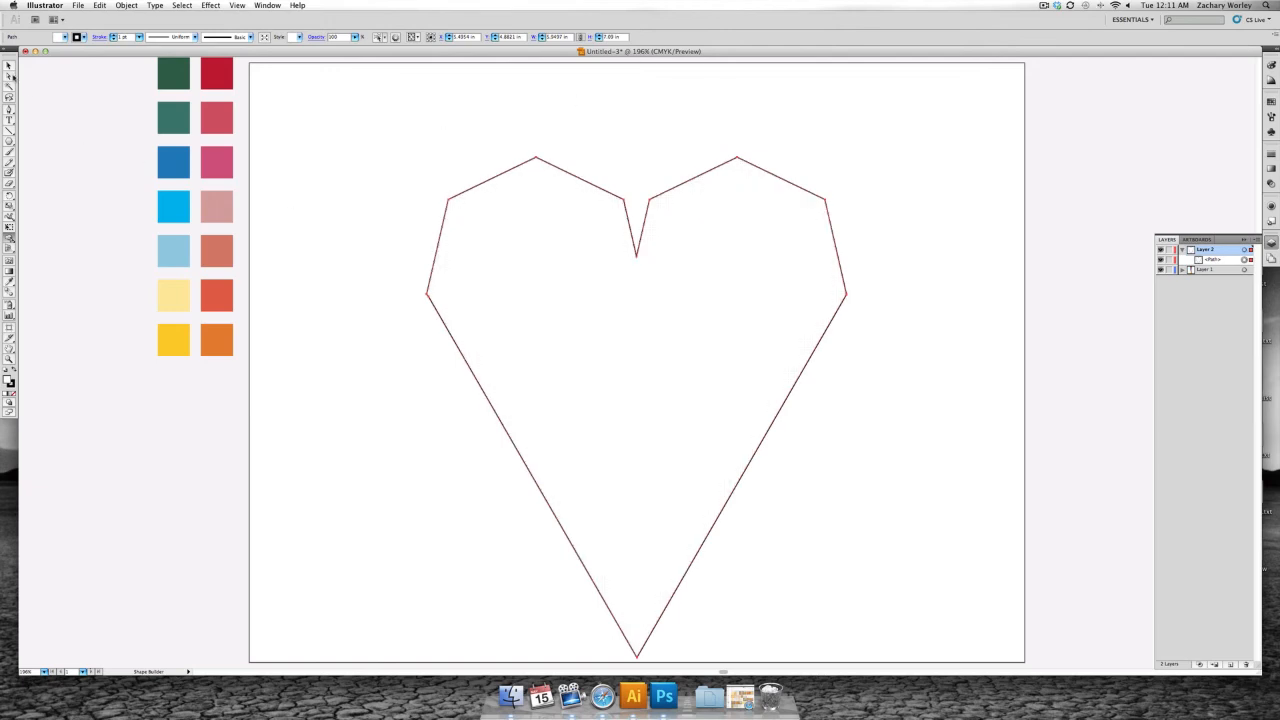
- Shorten the heart by moving only its bottom anchor point straight up by about a fifth of the heart's height
key(v)
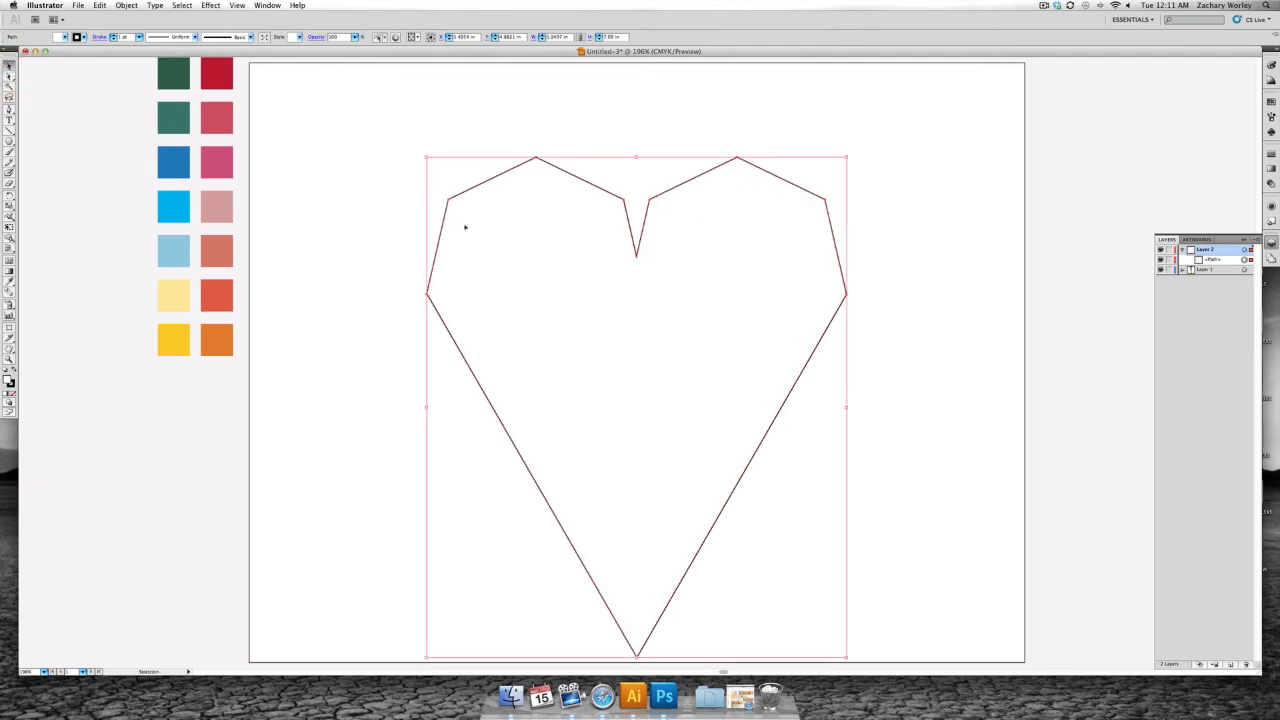
scroll(470, 213, down, 3)
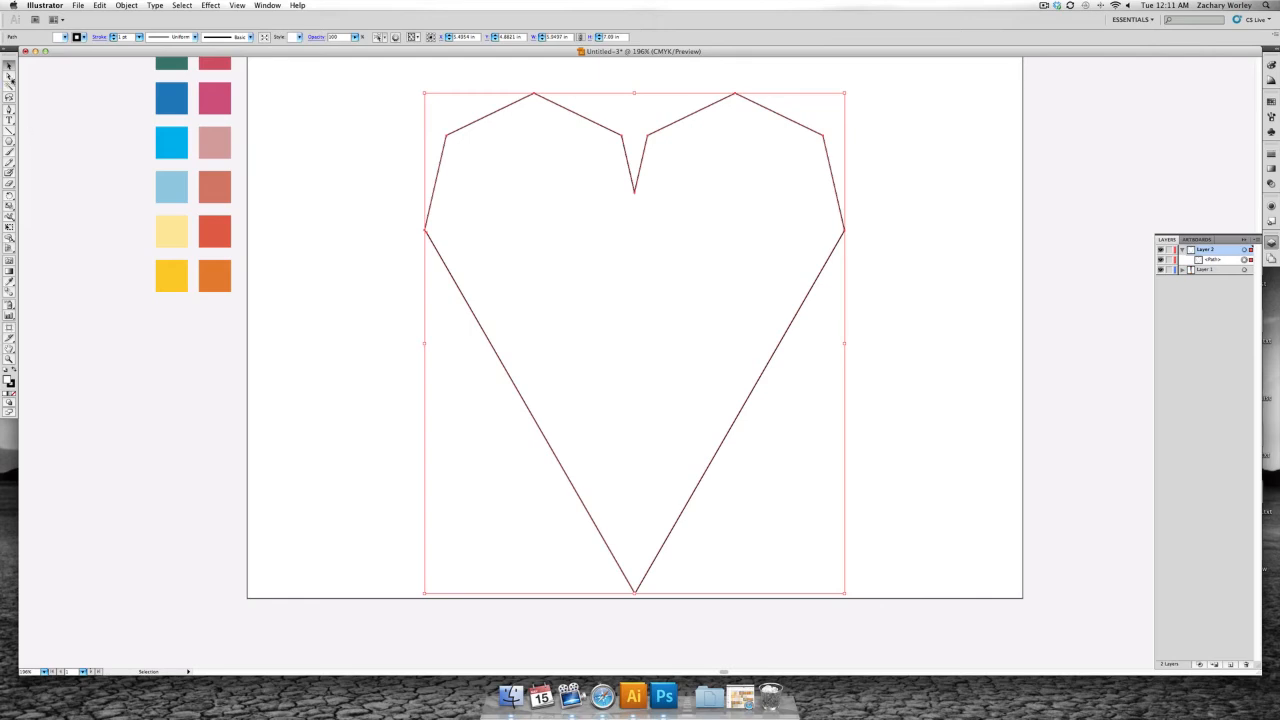
click(9, 77)
key(a)
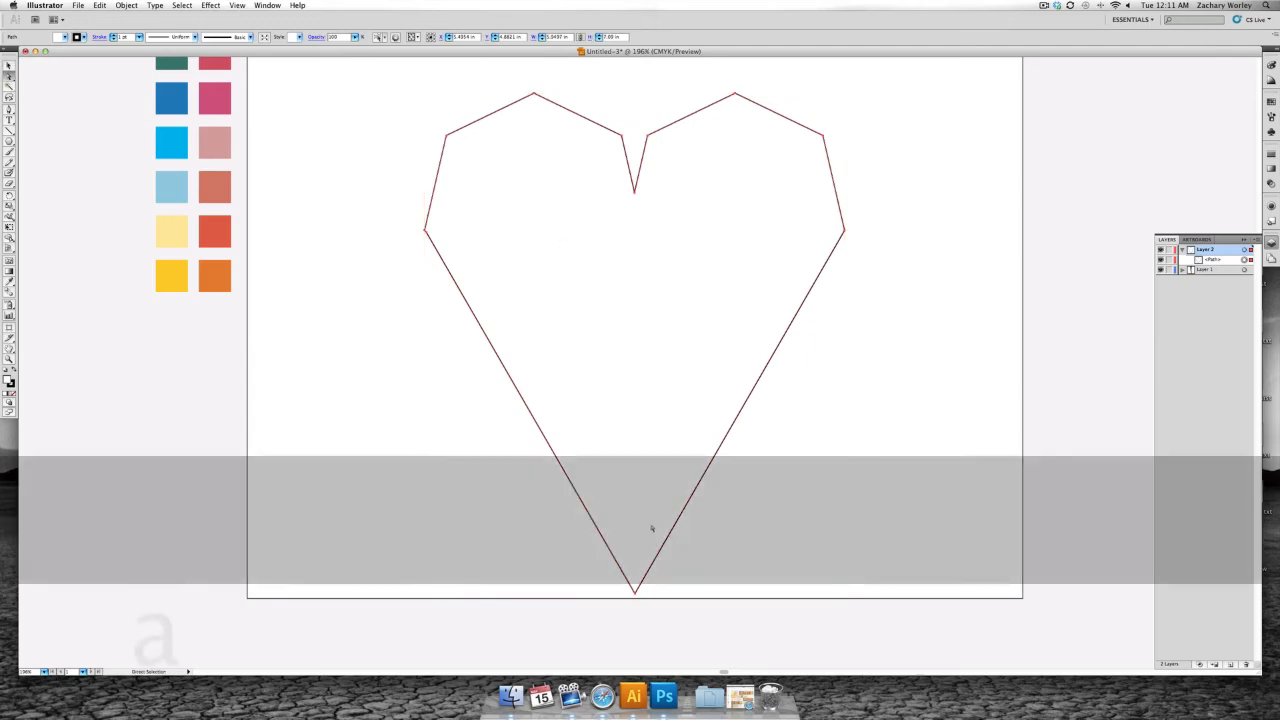
click(636, 595)
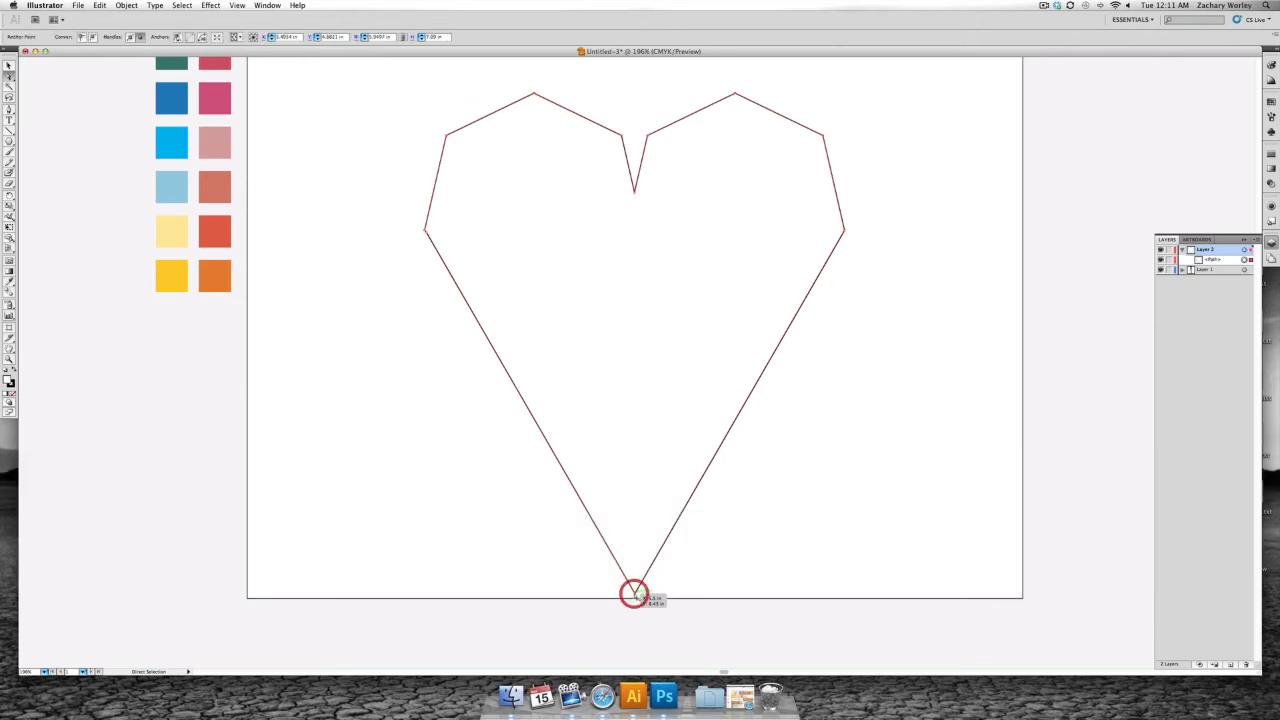
drag(636, 596, 633, 472)
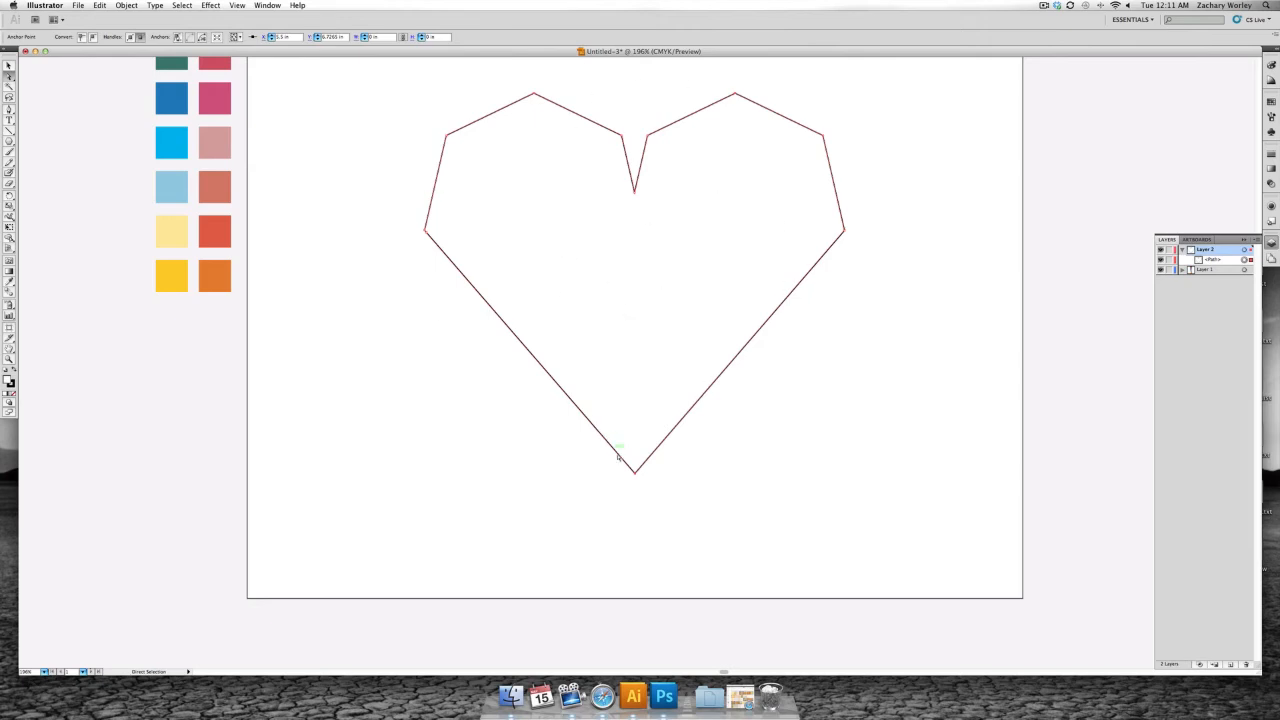
drag(634, 472, 635, 492)
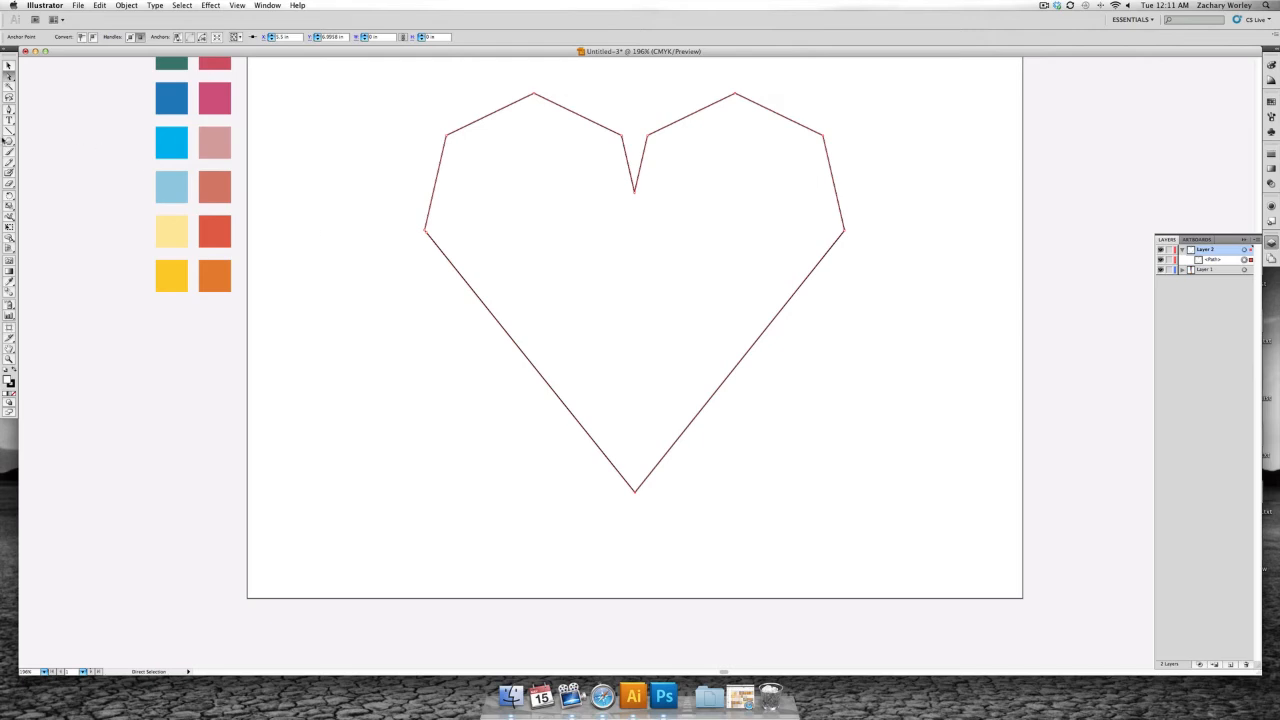
- Draw straight lines from the heart's centre notch to its bottom point and to the three outer corners of each lobe
click(9, 130)
drag(634, 191, 641, 492)
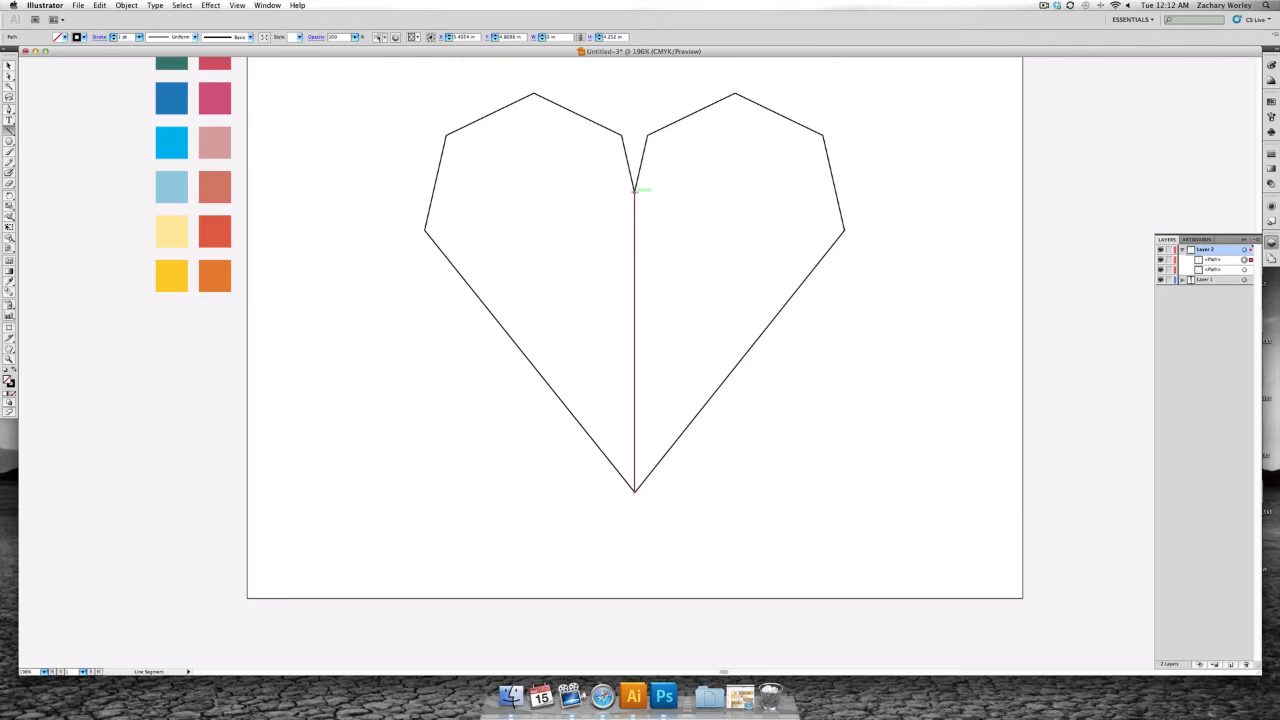
drag(634, 190, 425, 230)
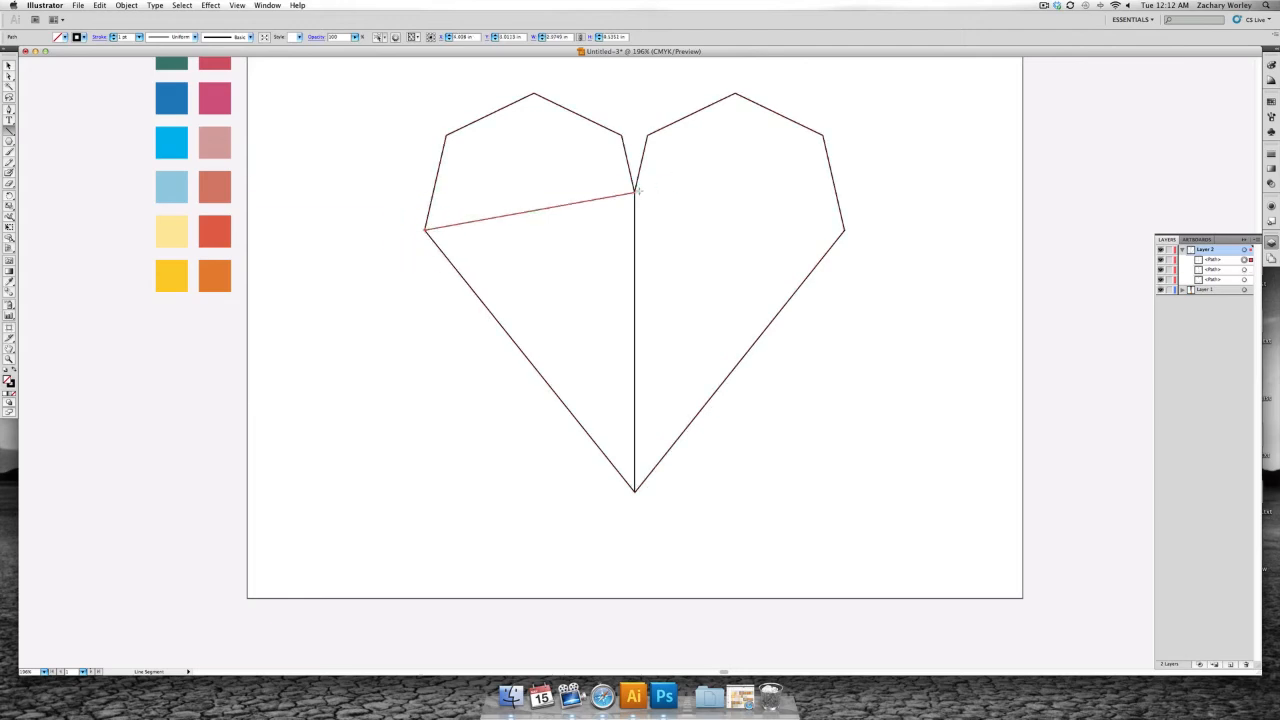
drag(634, 191, 446, 135)
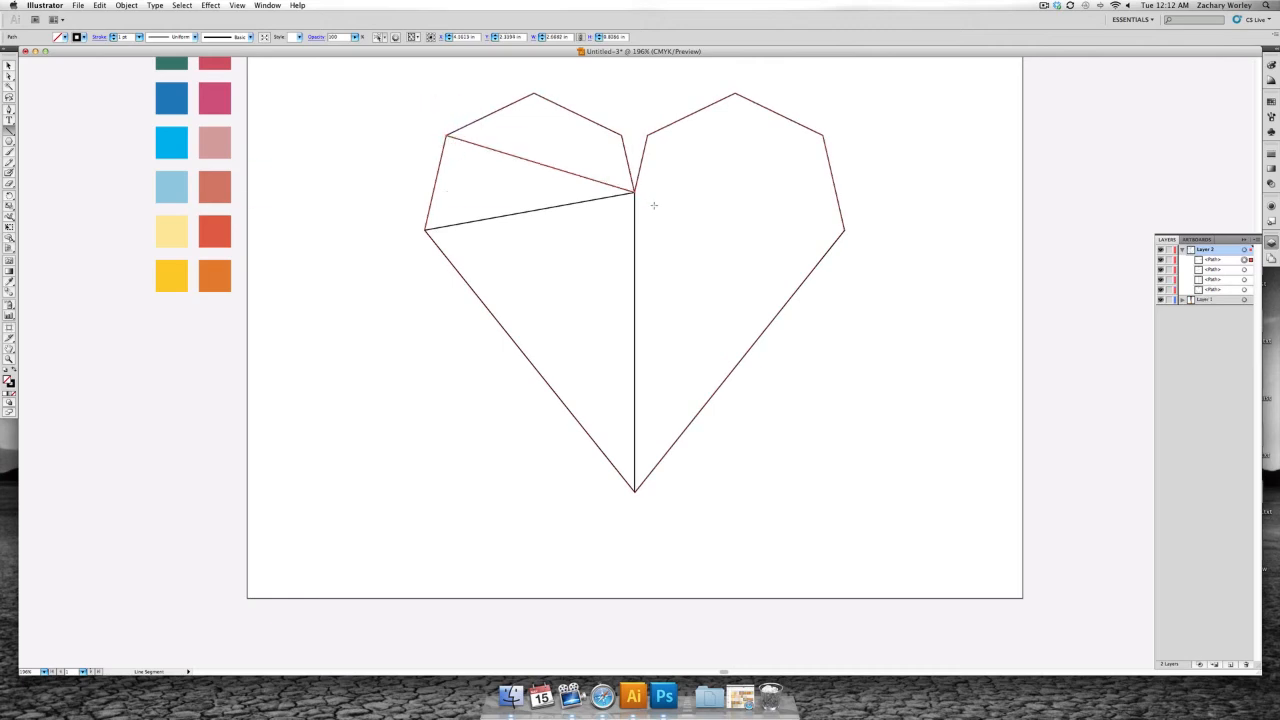
drag(634, 191, 534, 93)
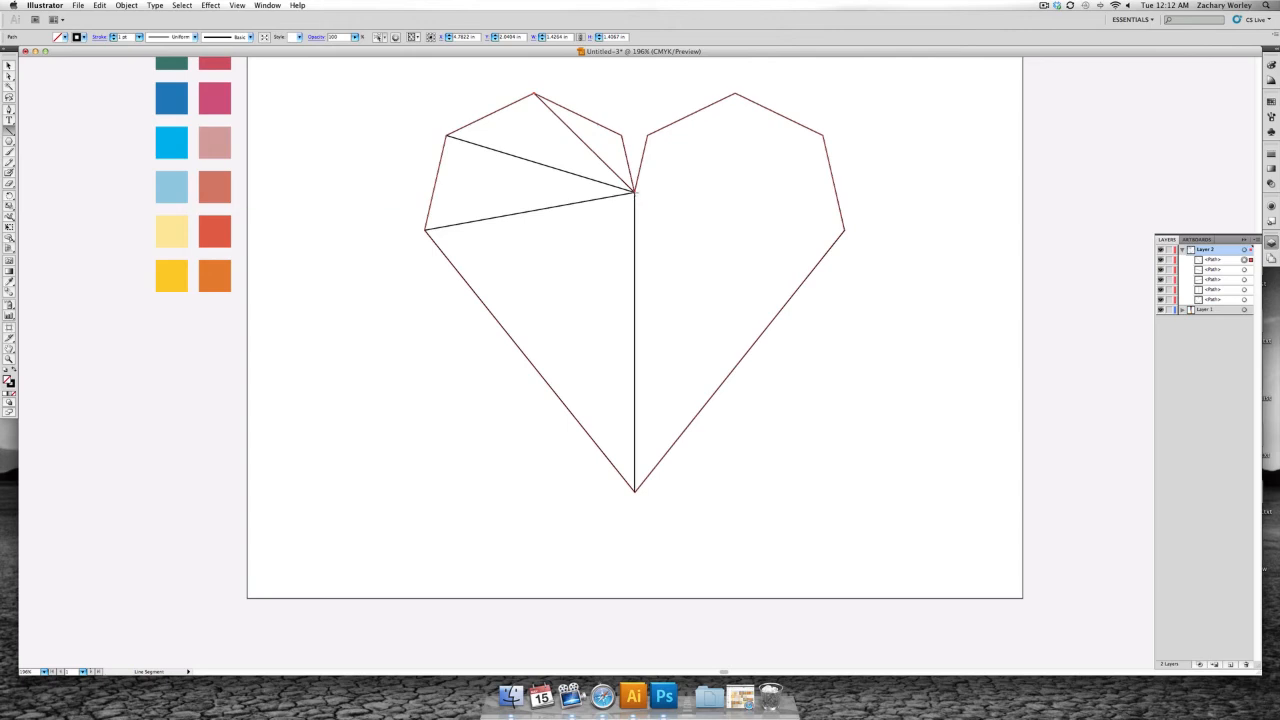
drag(637, 190, 735, 93)
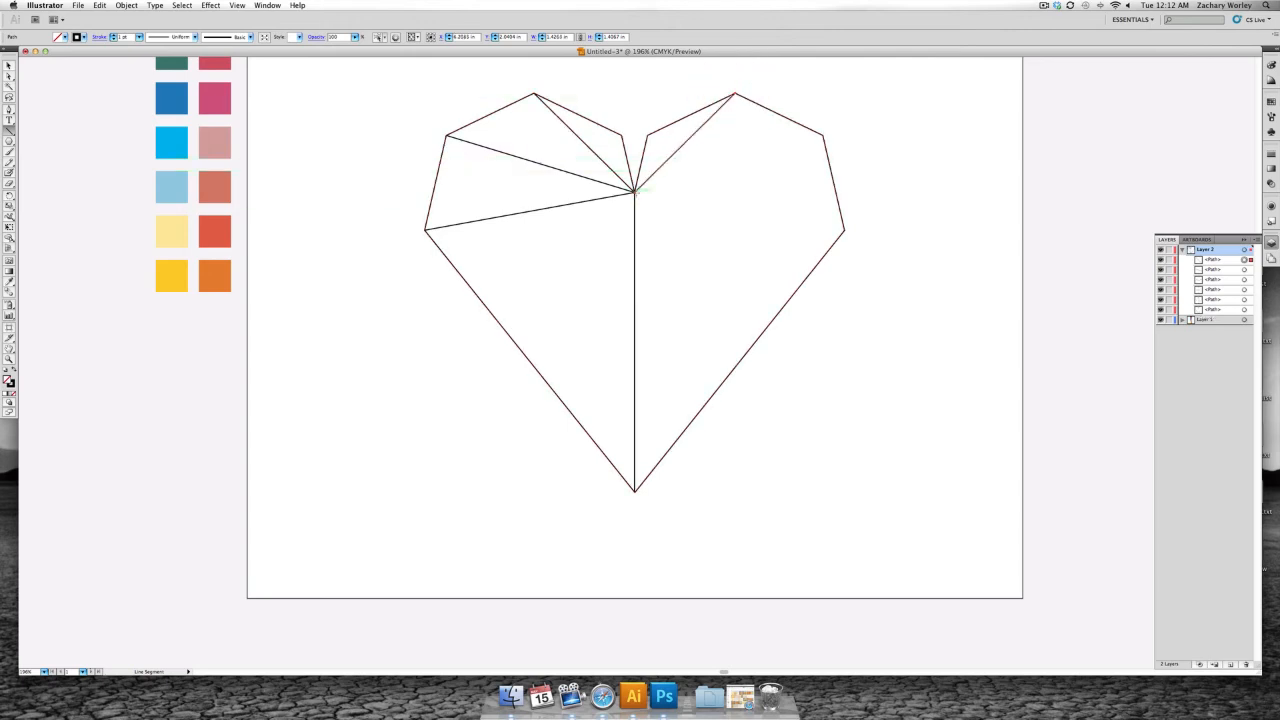
drag(634, 191, 822, 136)
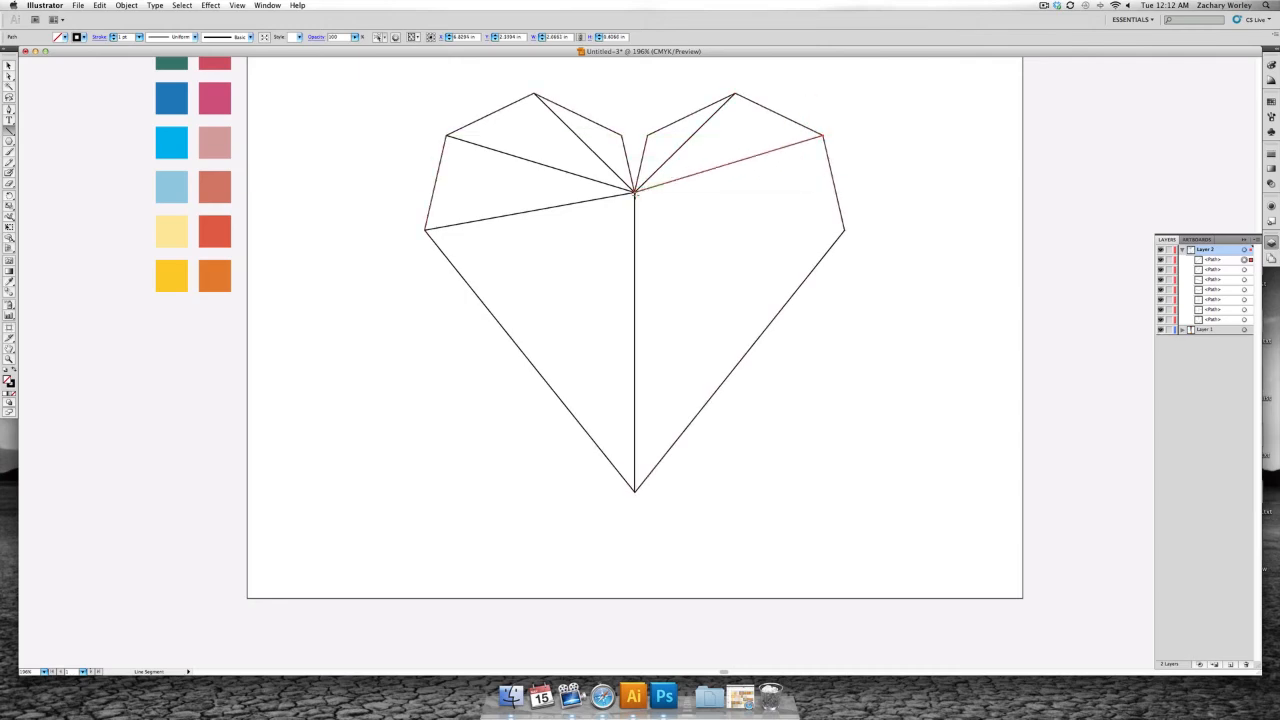
drag(634, 191, 843, 229)
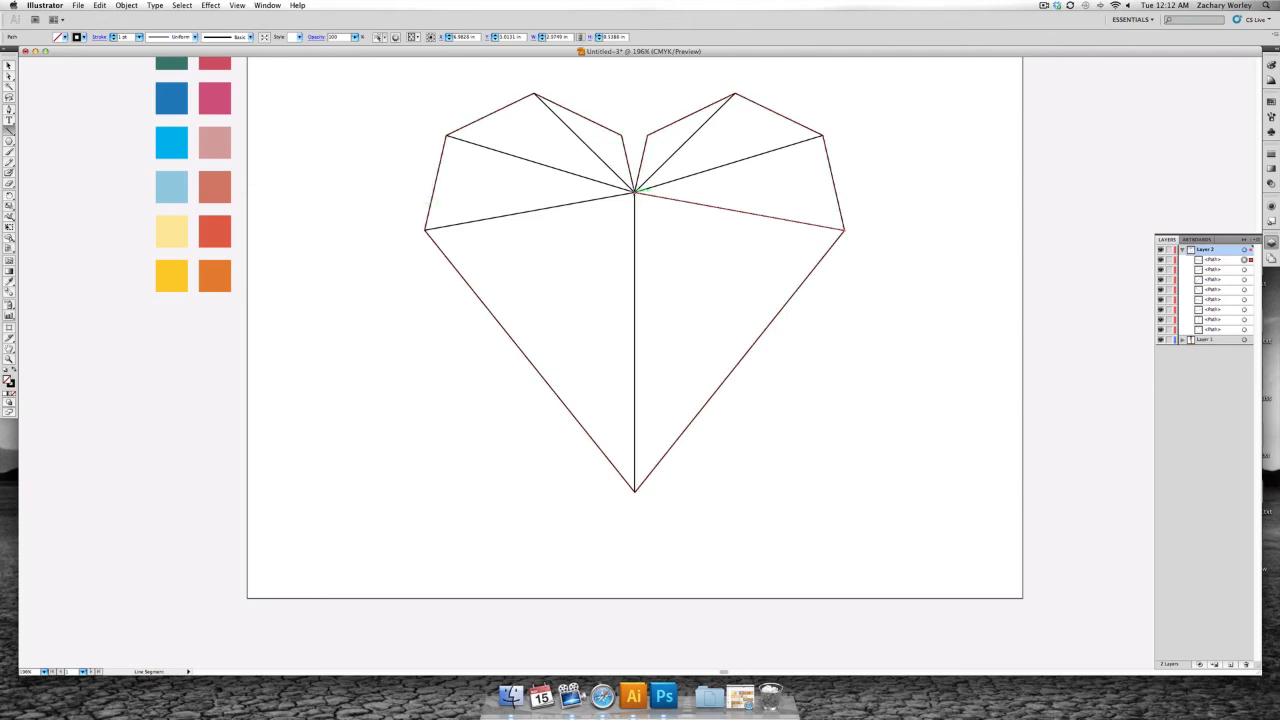
- Draw mirrored lines from the centre notch to both lower edges, ending about a quarter and two-thirds of the way up from the bottom point
drag(635, 190, 684, 430)
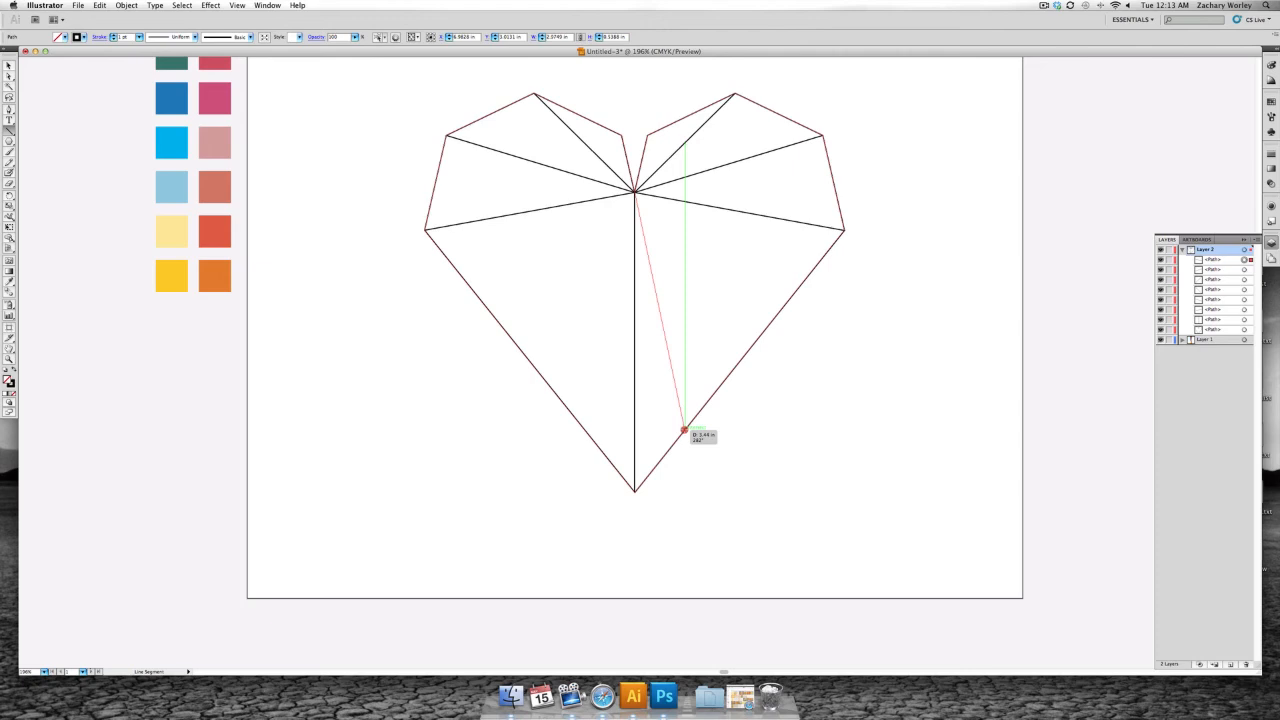
mouse_move(683, 431)
mouse_down()
mouse_move(680, 411)
mouse_move(687, 430)
mouse_up()
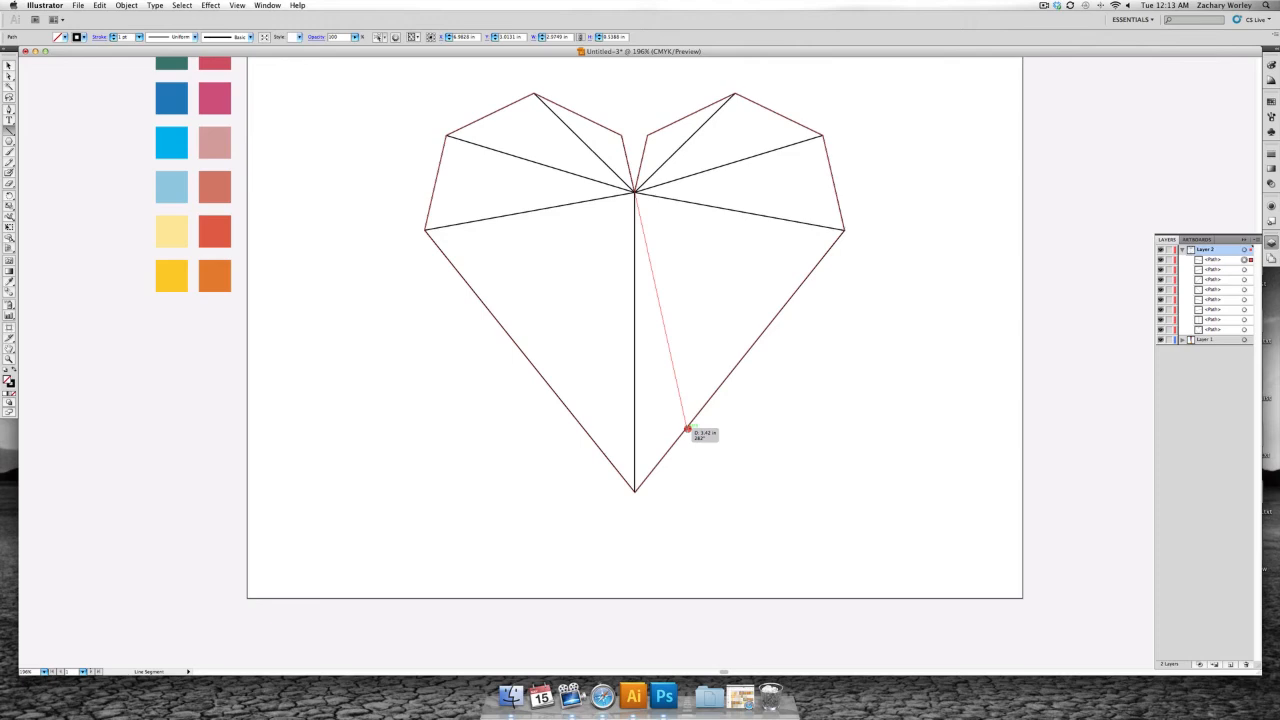
drag(686, 430, 686, 429)
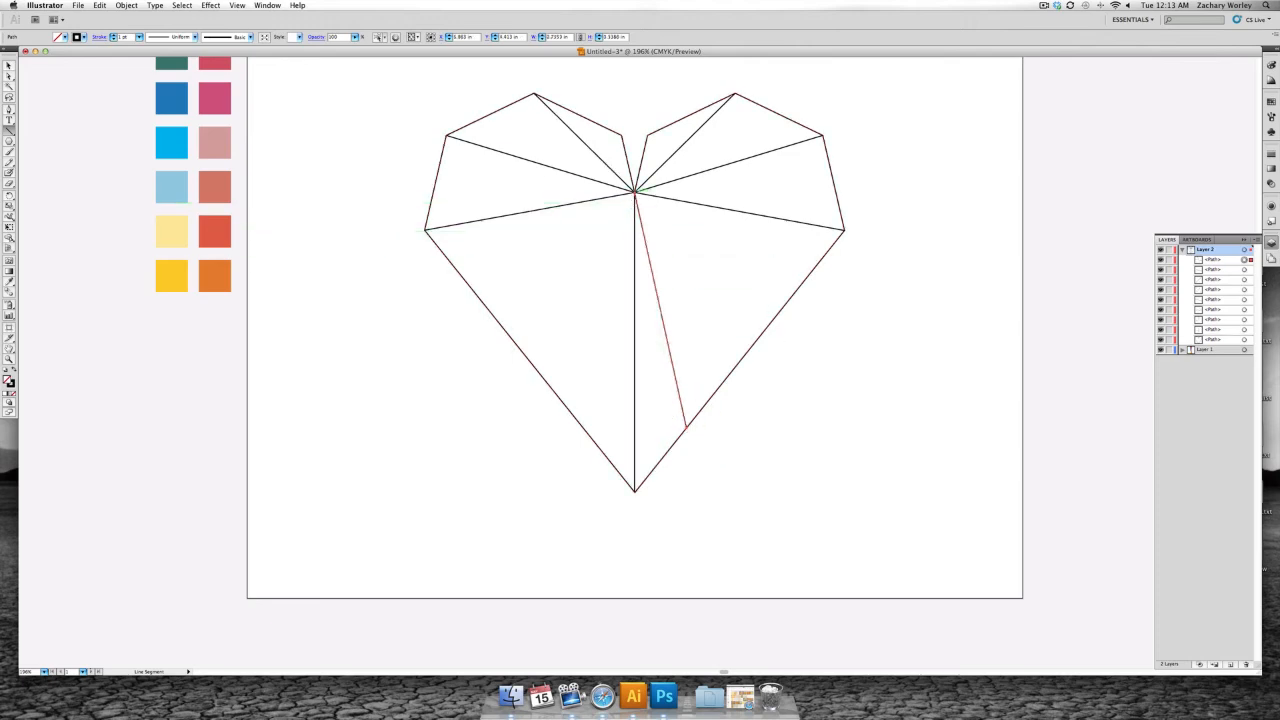
drag(634, 190, 584, 428)
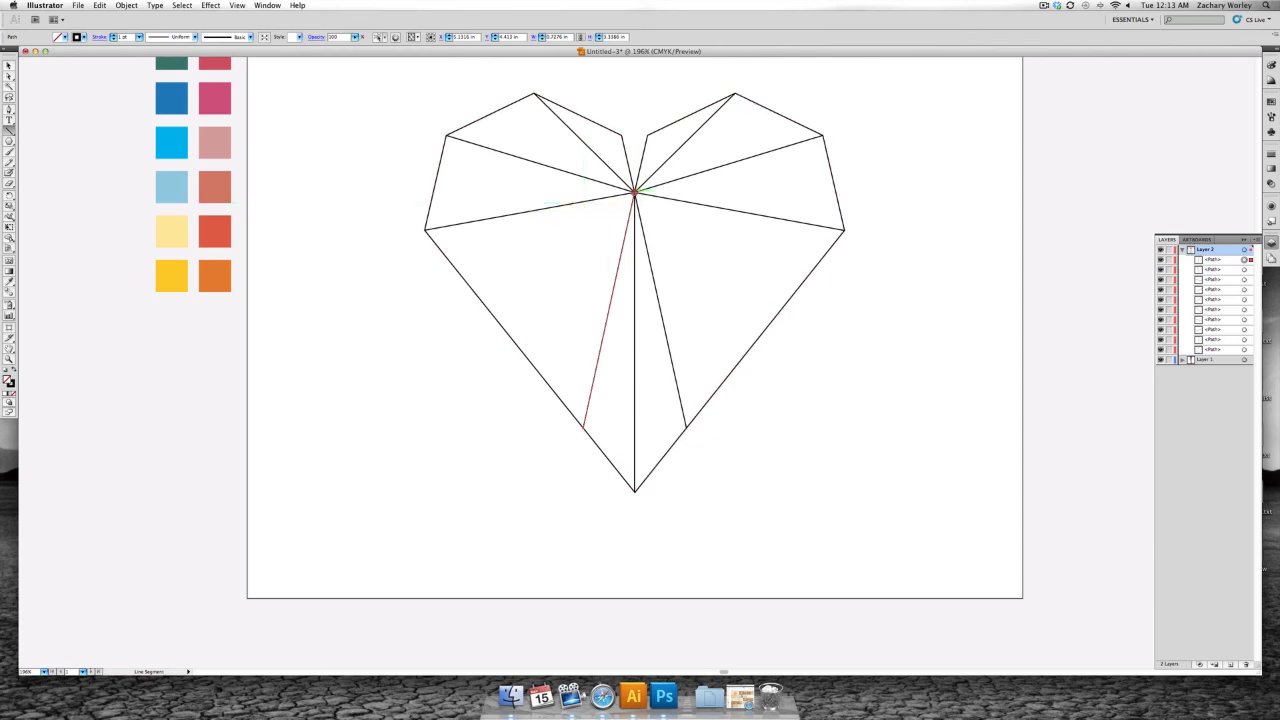
drag(634, 190, 497, 321)
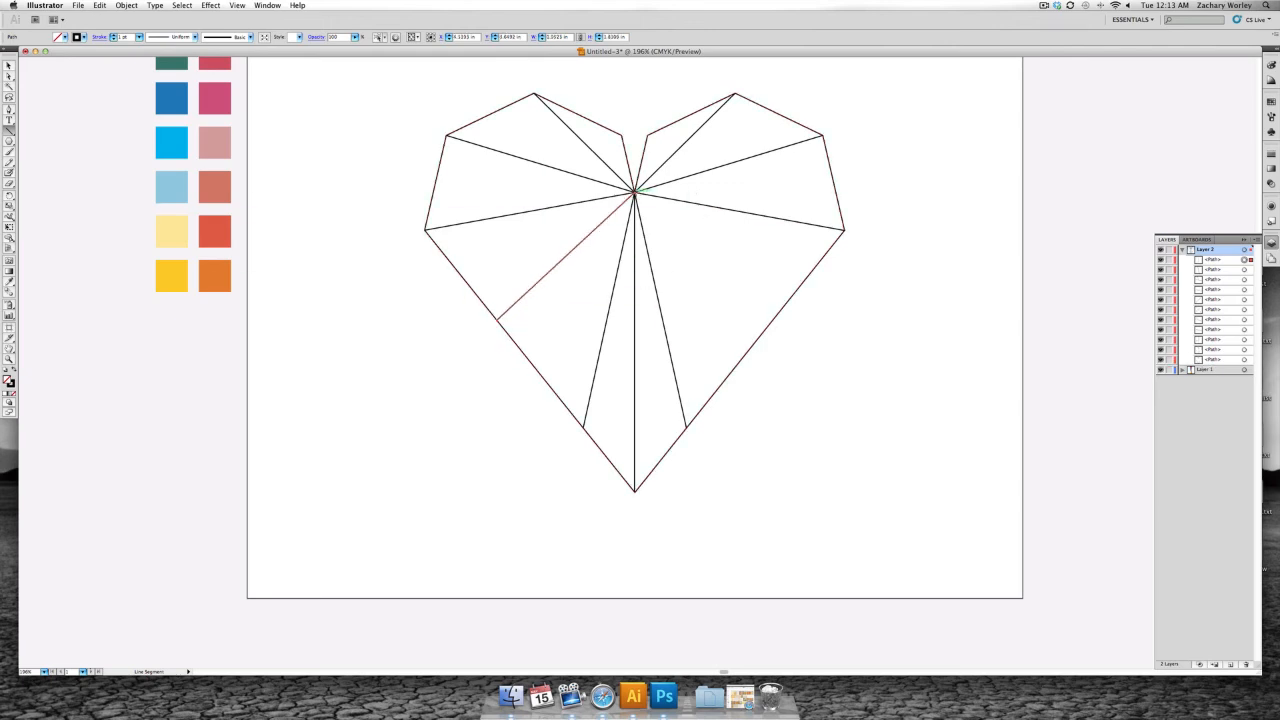
drag(634, 190, 773, 322)
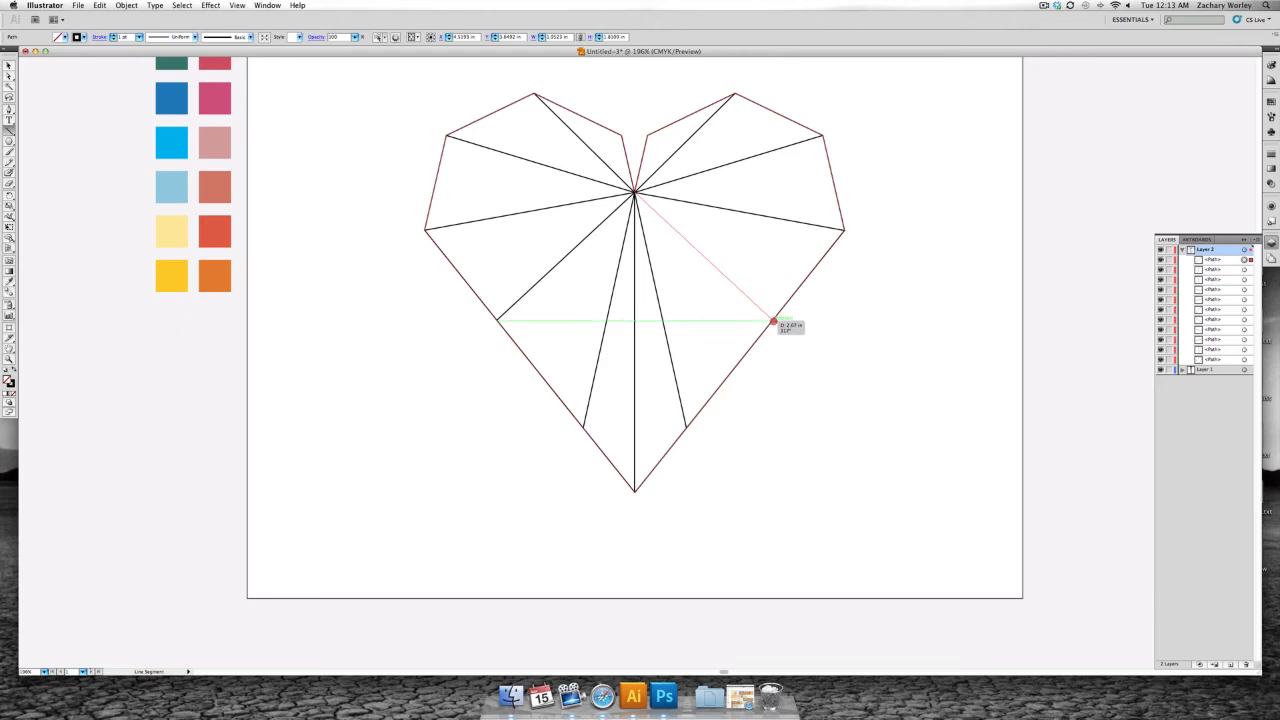
drag(773, 322, 772, 320)
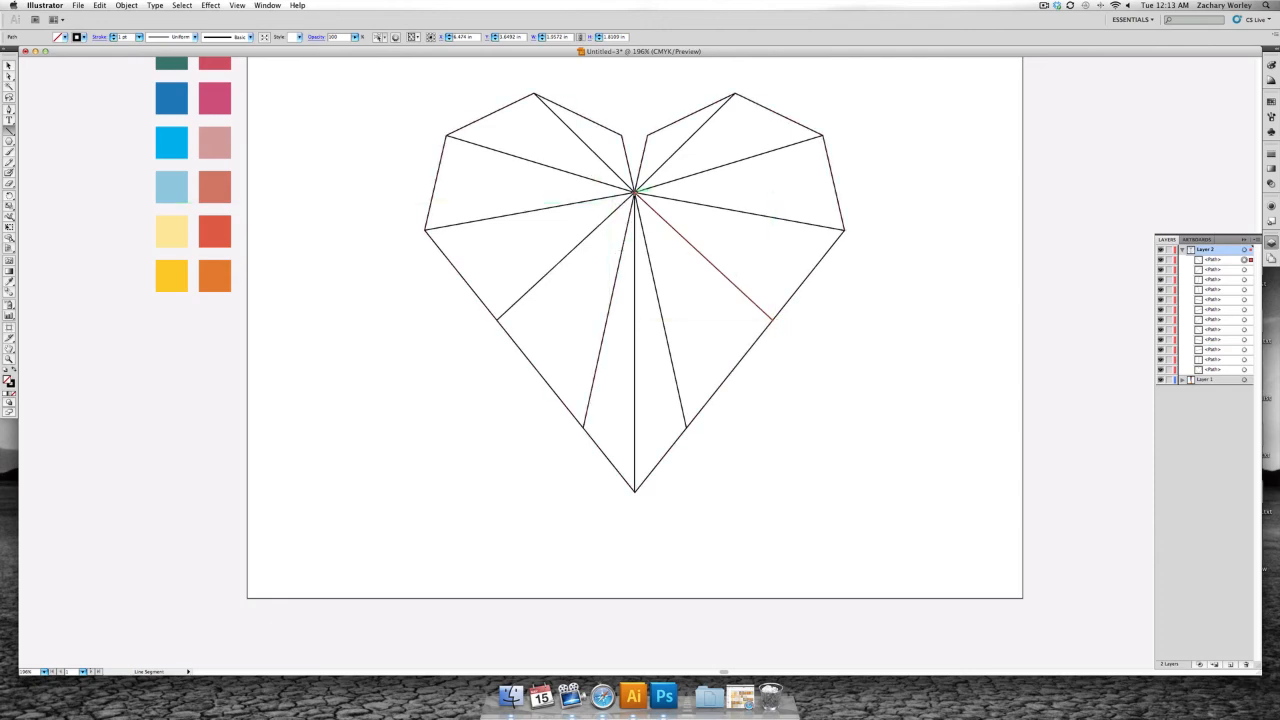
- Draw mirrored lines from the centre notch to each lobe's inner top edge, ending about two-thirds of the way from its peak
drag(634, 190, 594, 121)
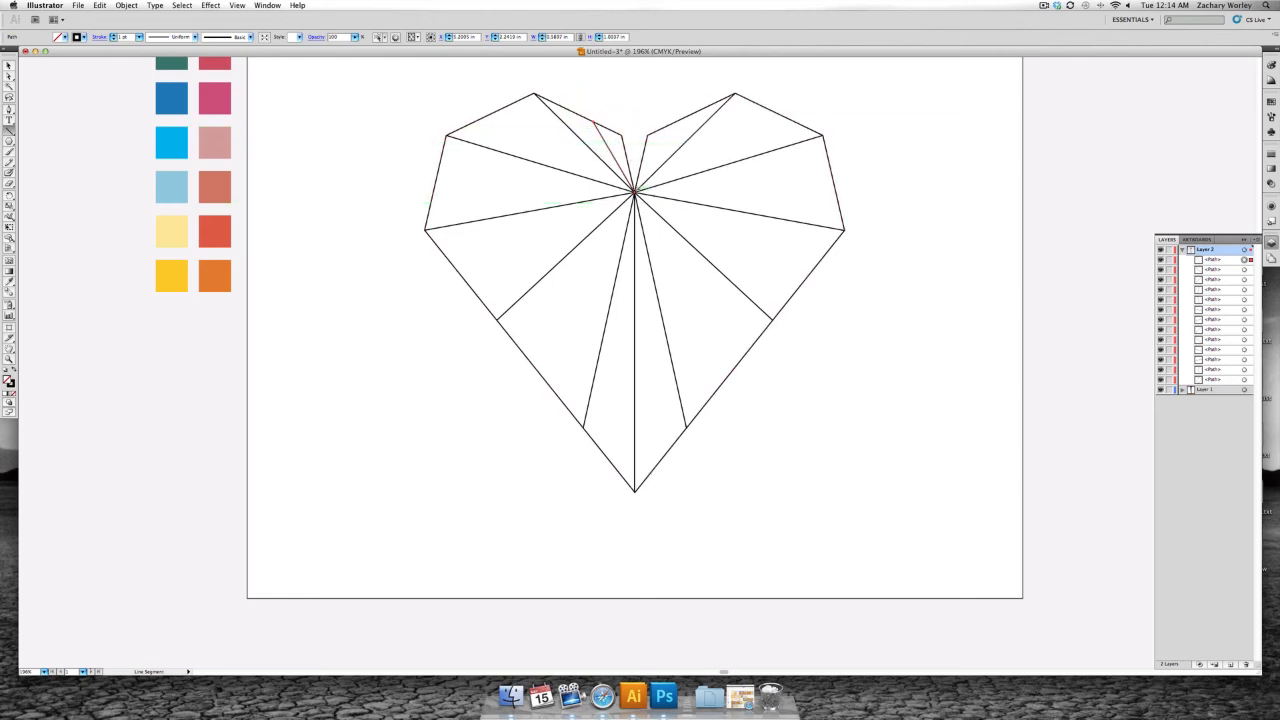
drag(634, 190, 676, 124)
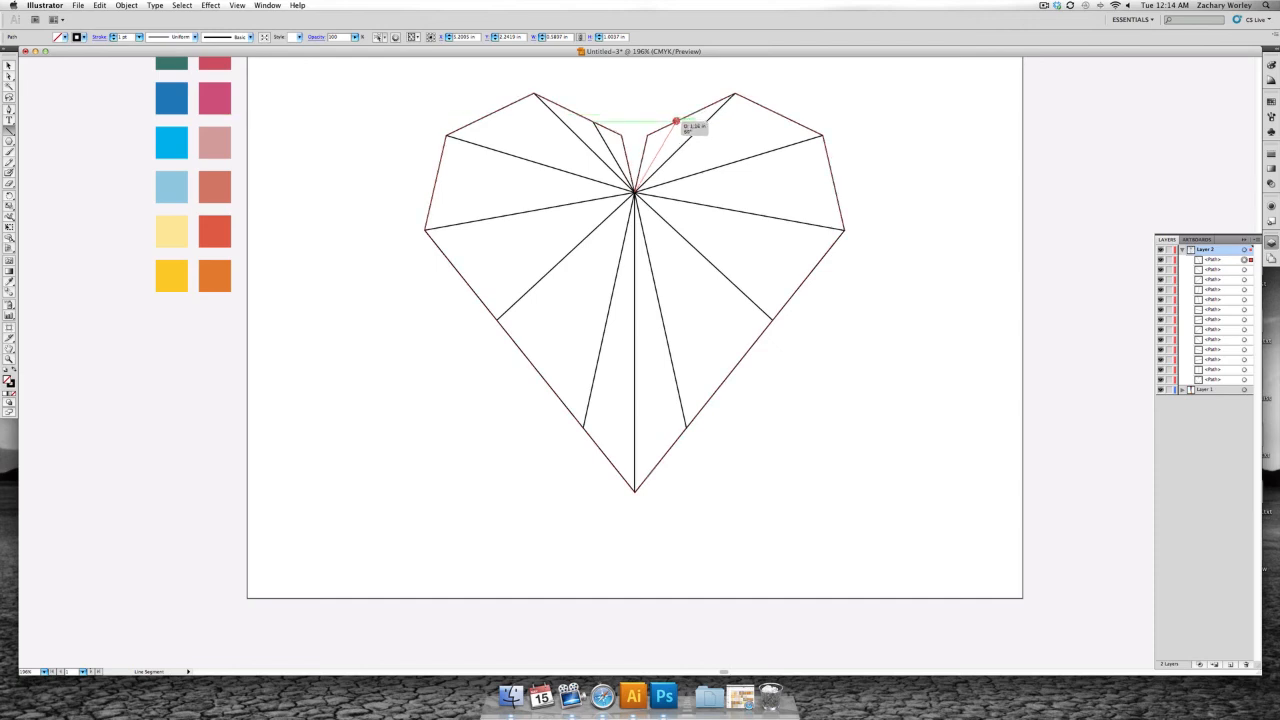
drag(676, 123, 675, 122)
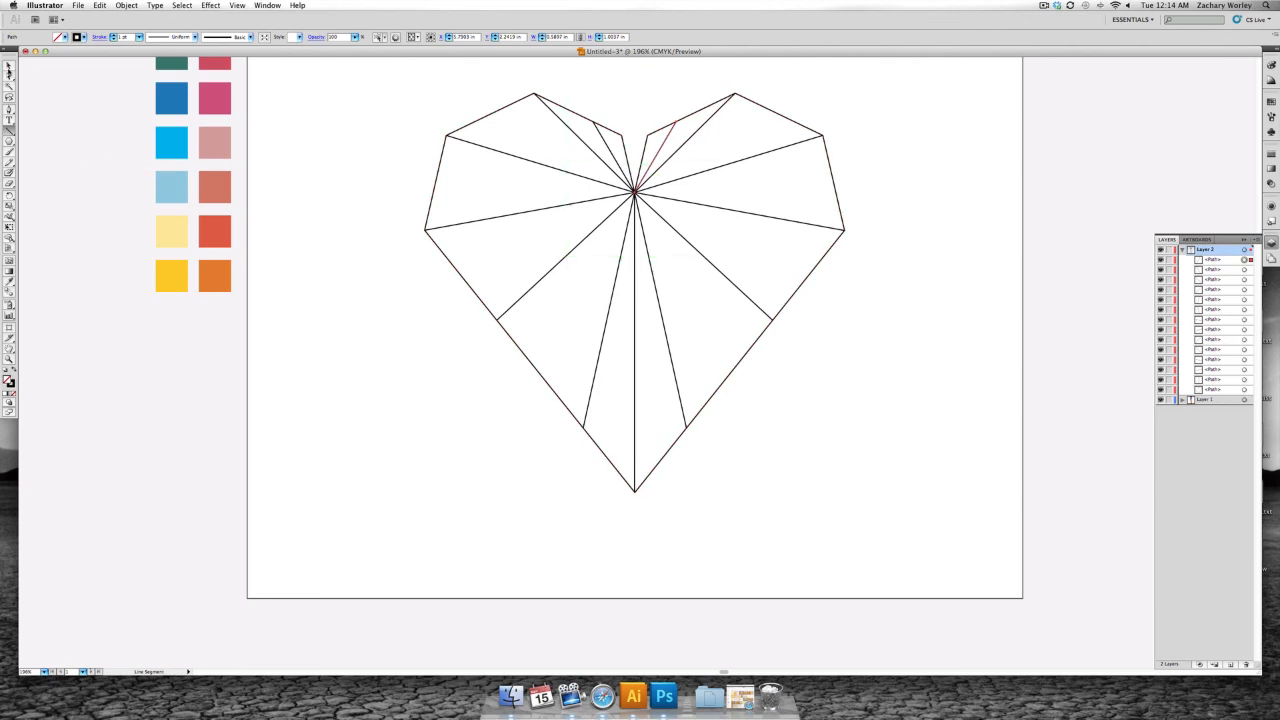
- Select the heart outline with all its dividing lines and set a white fill for the Shape Builder tool
click(8, 66)
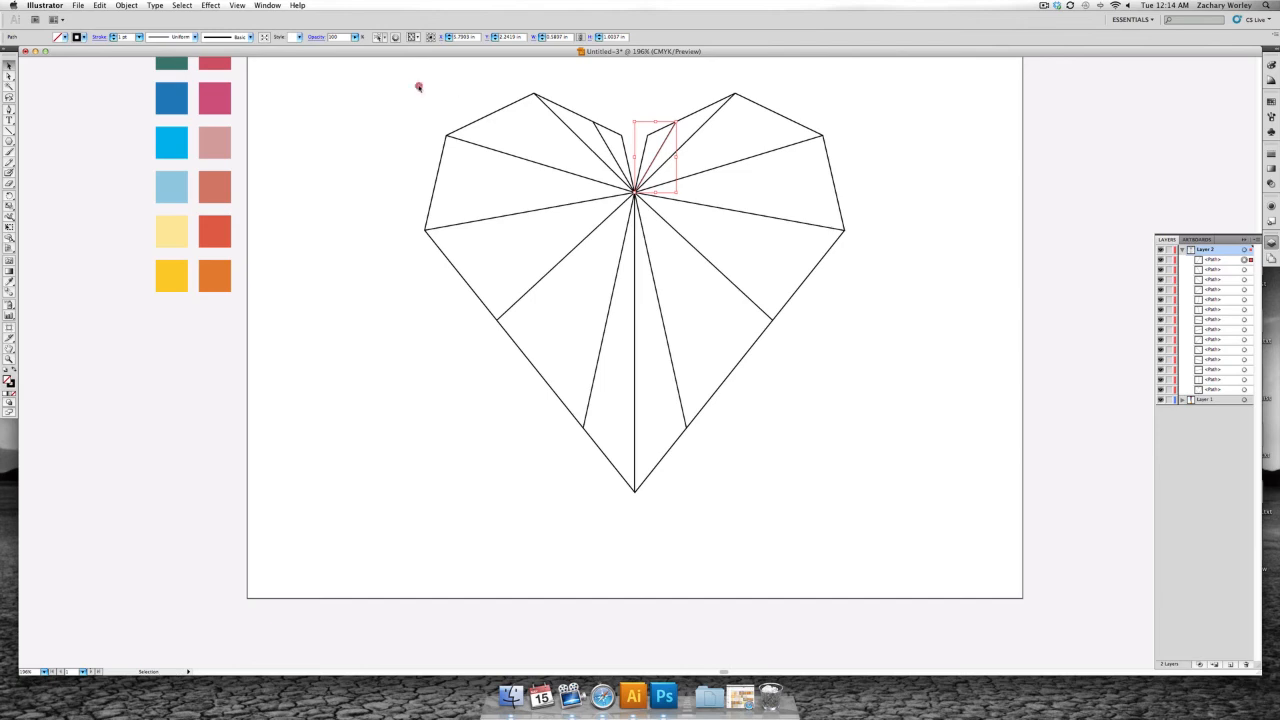
drag(418, 85, 878, 474)
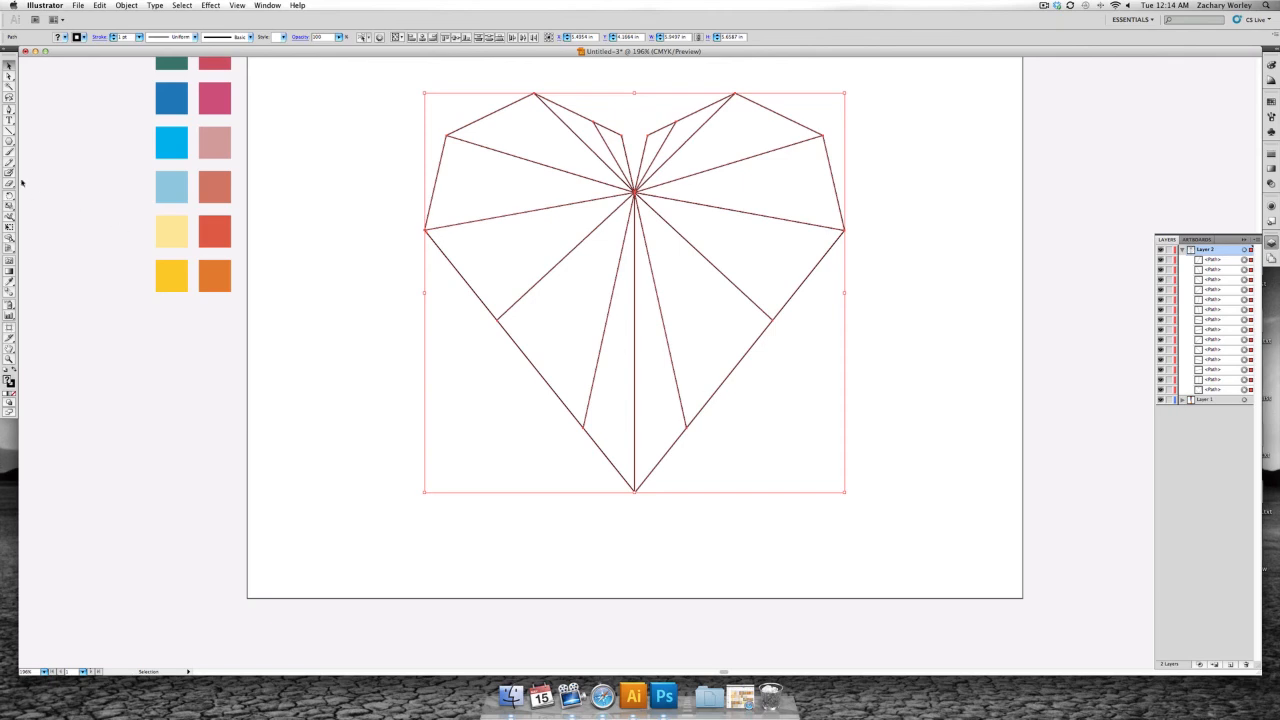
click(8, 242)
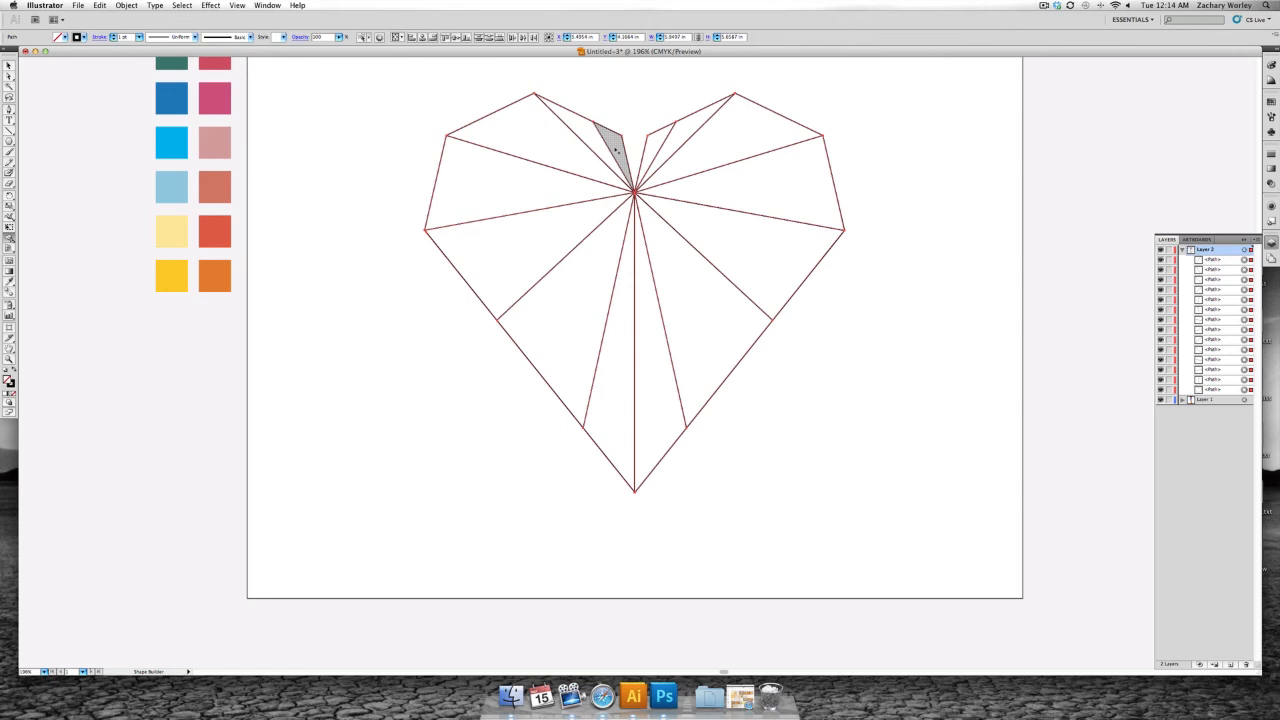
click(66, 37)
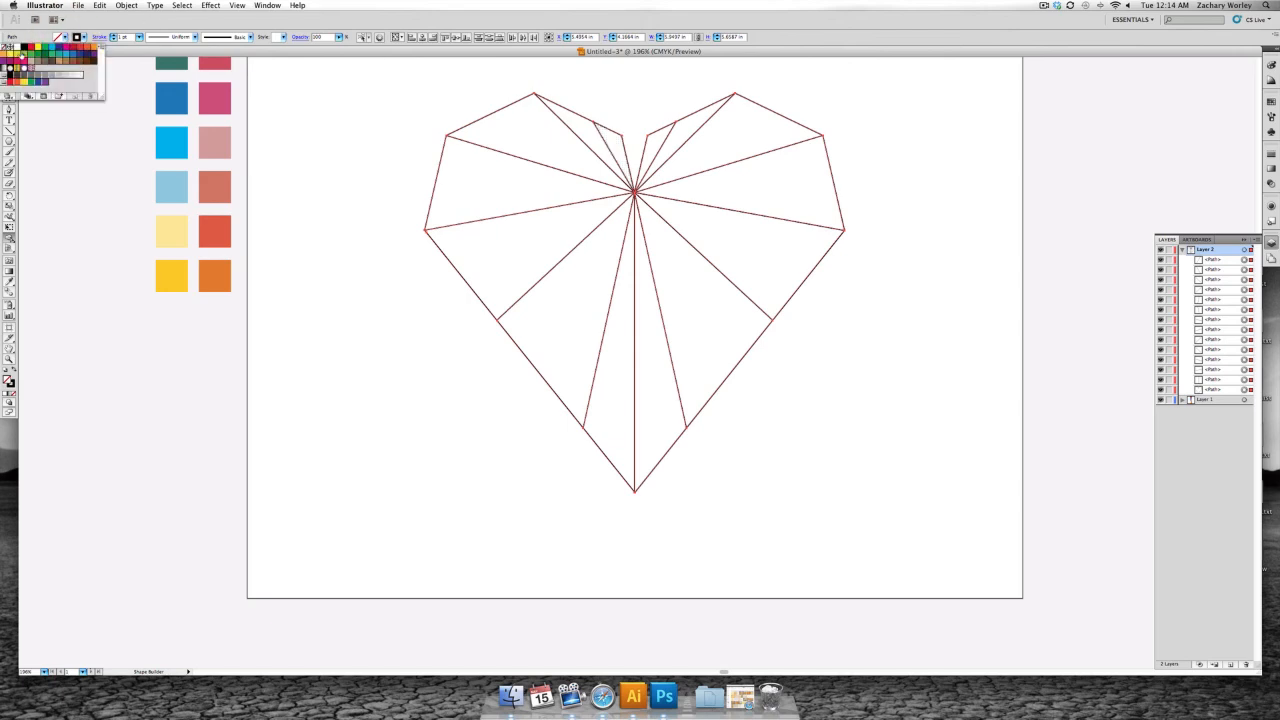
click(16, 47)
click(86, 19)
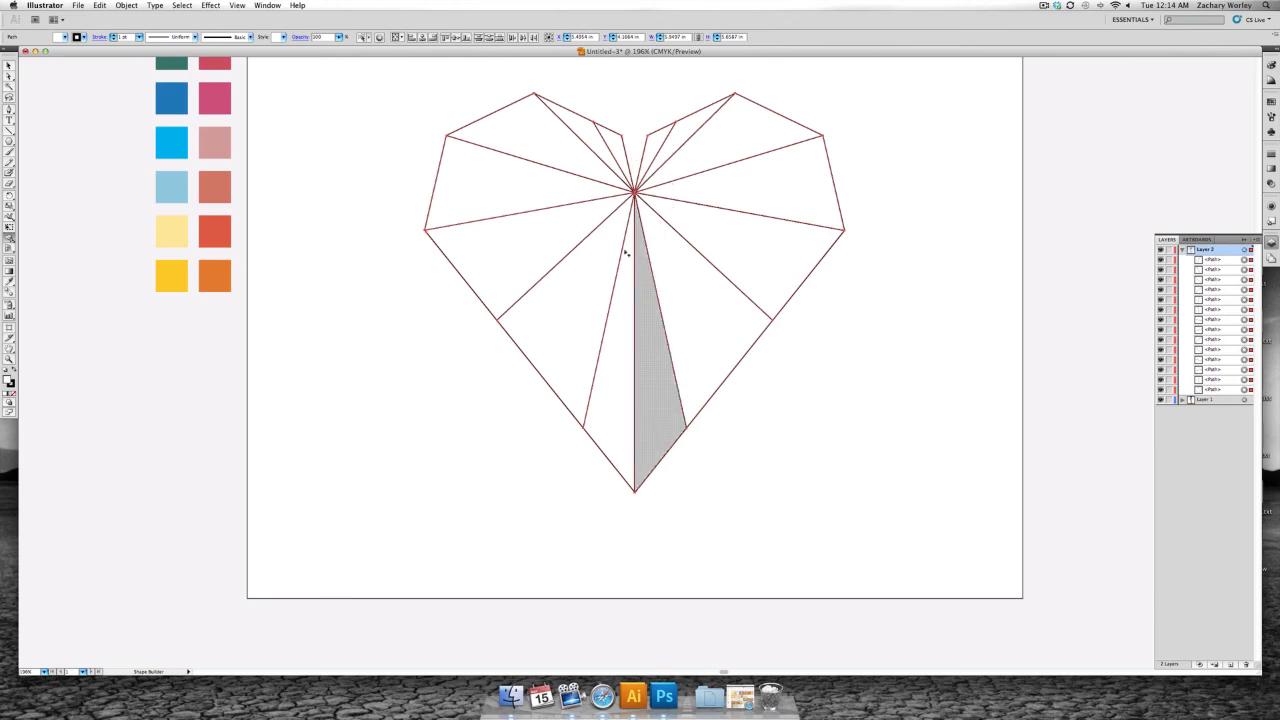
- Turn every facet of the heart into its own shape with the Shape Builder tool, working around from the left lobe to the right
click(621, 162)
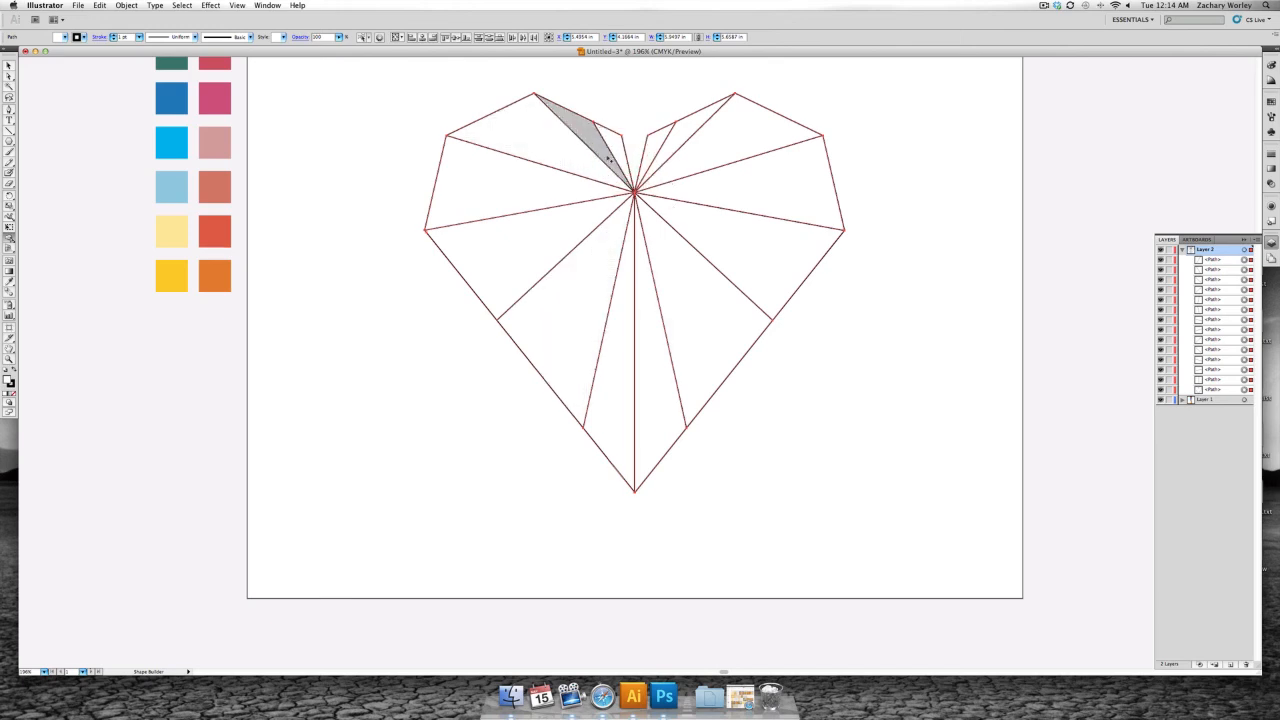
click(605, 154)
click(580, 163)
click(543, 190)
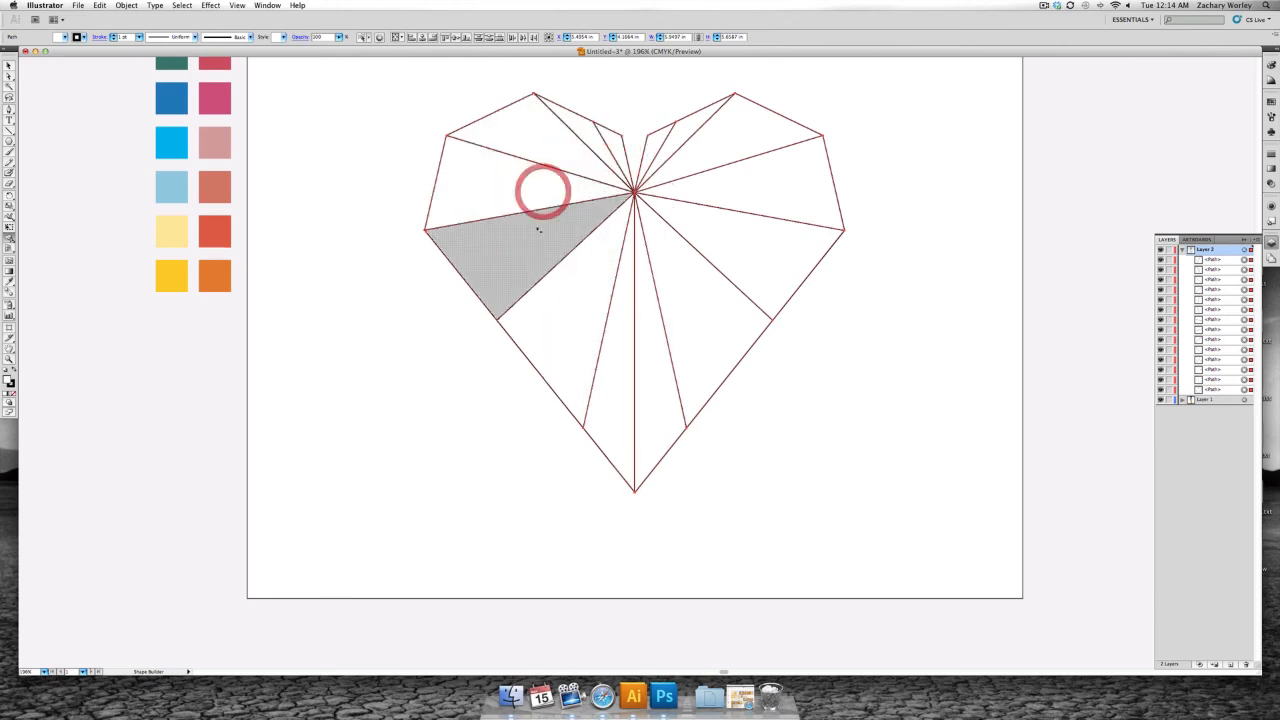
click(535, 232)
click(589, 279)
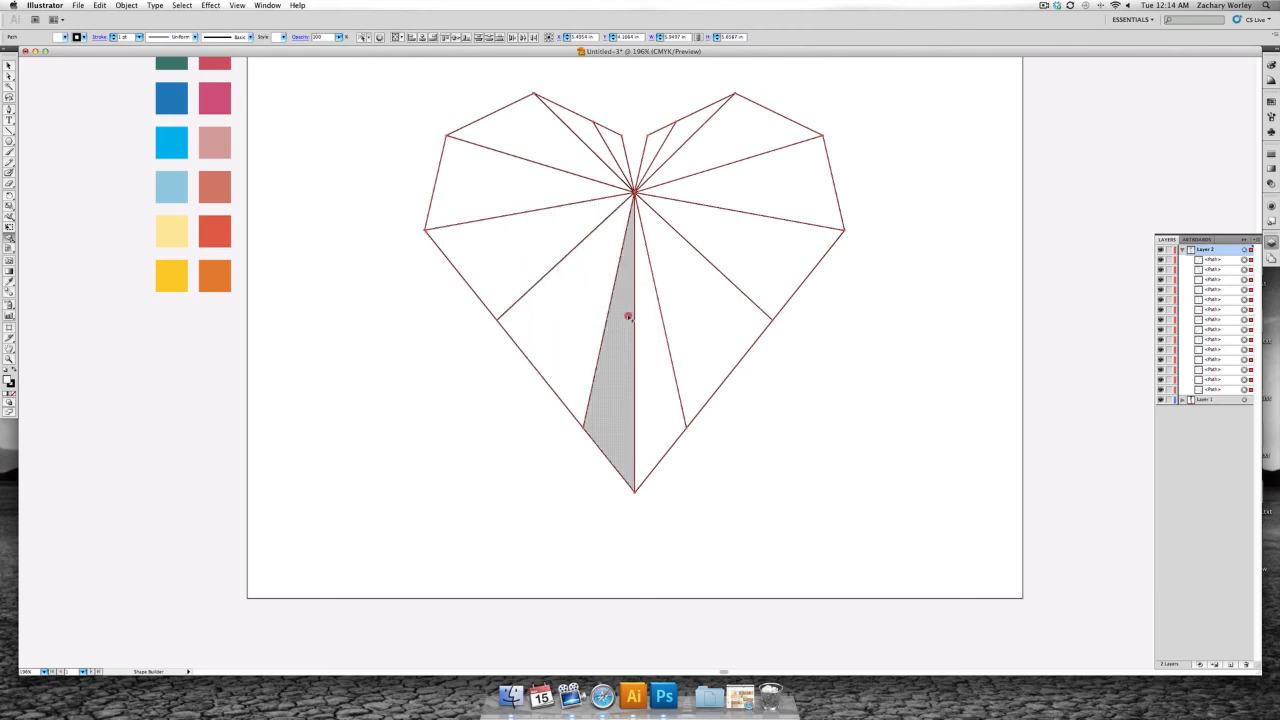
click(636, 318)
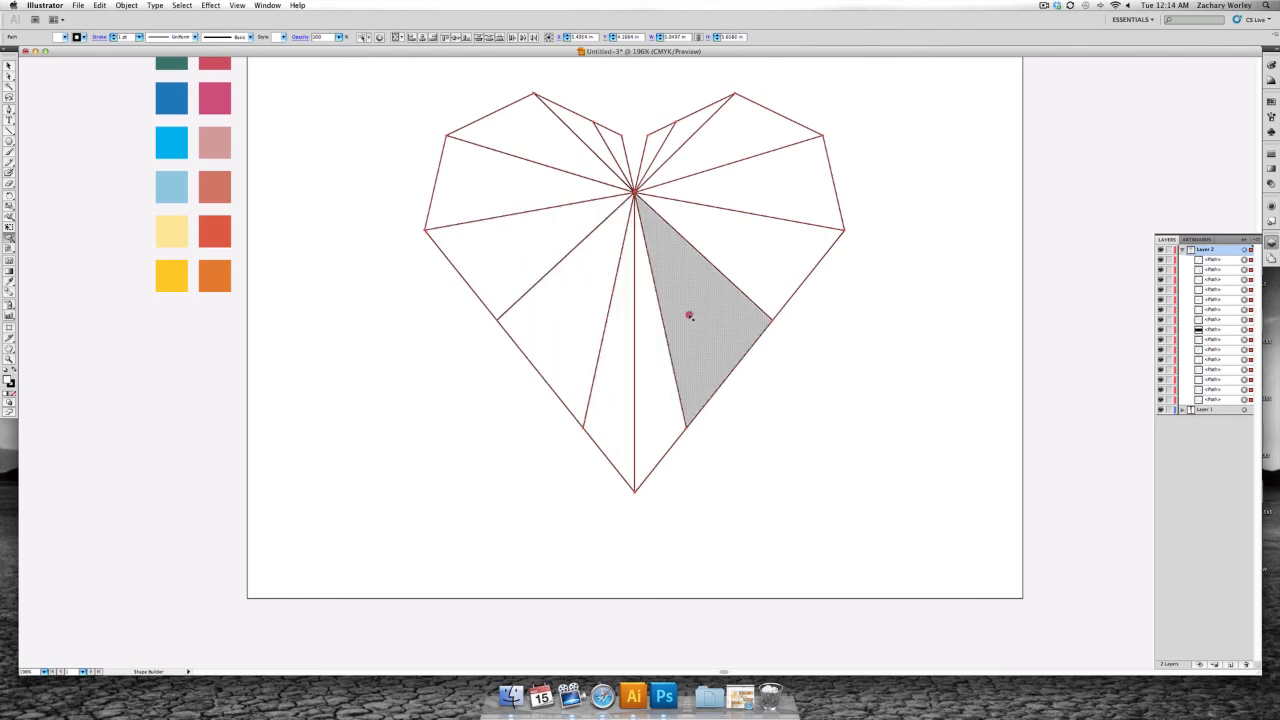
click(690, 316)
click(740, 254)
click(760, 200)
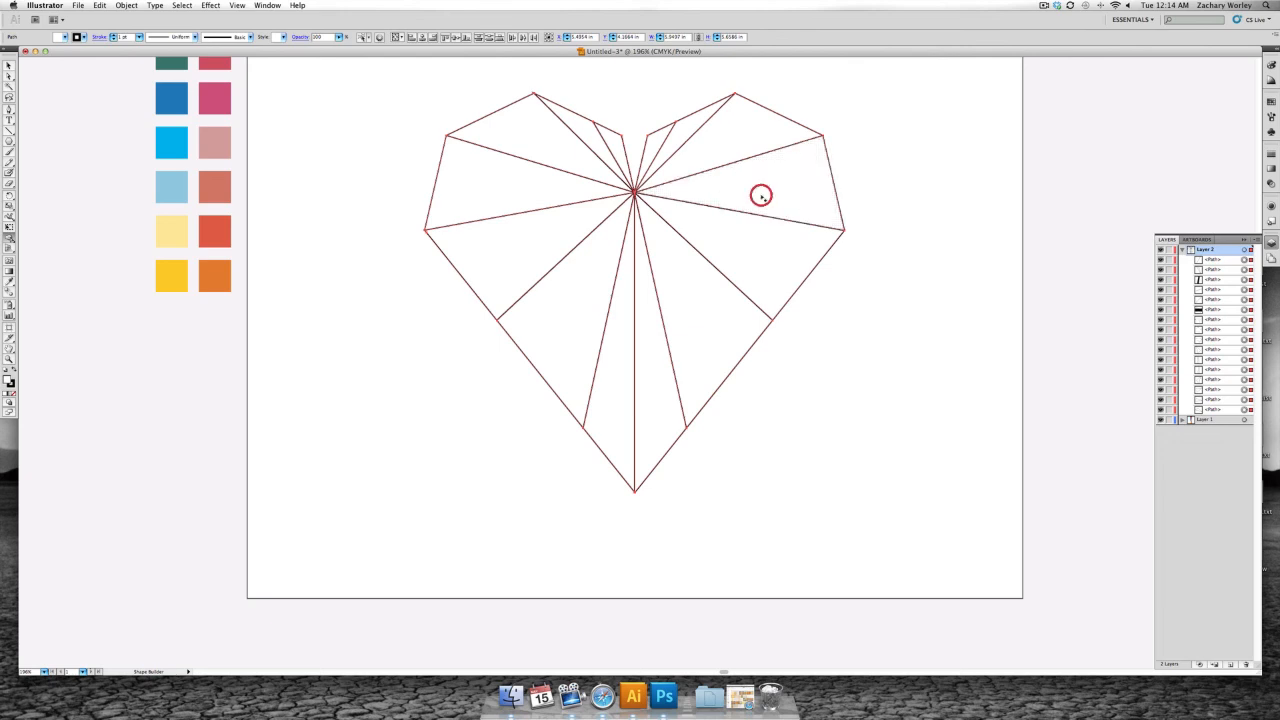
click(730, 147)
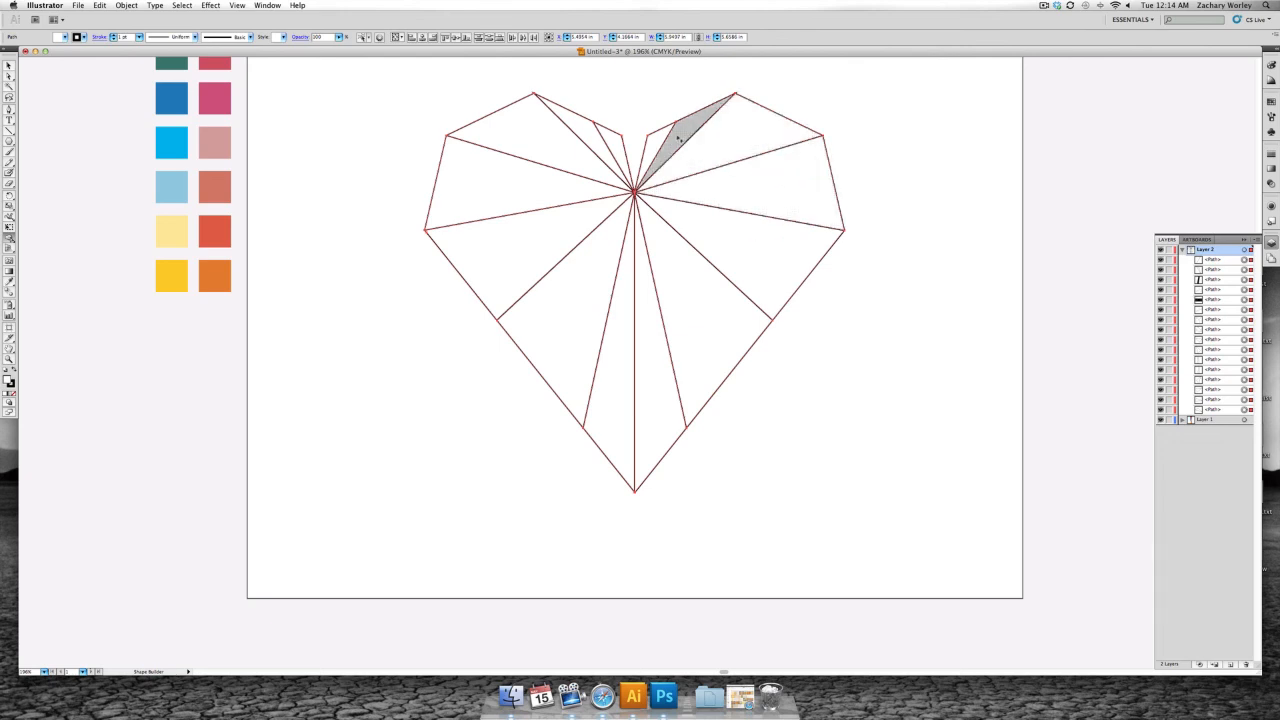
click(677, 134)
click(653, 142)
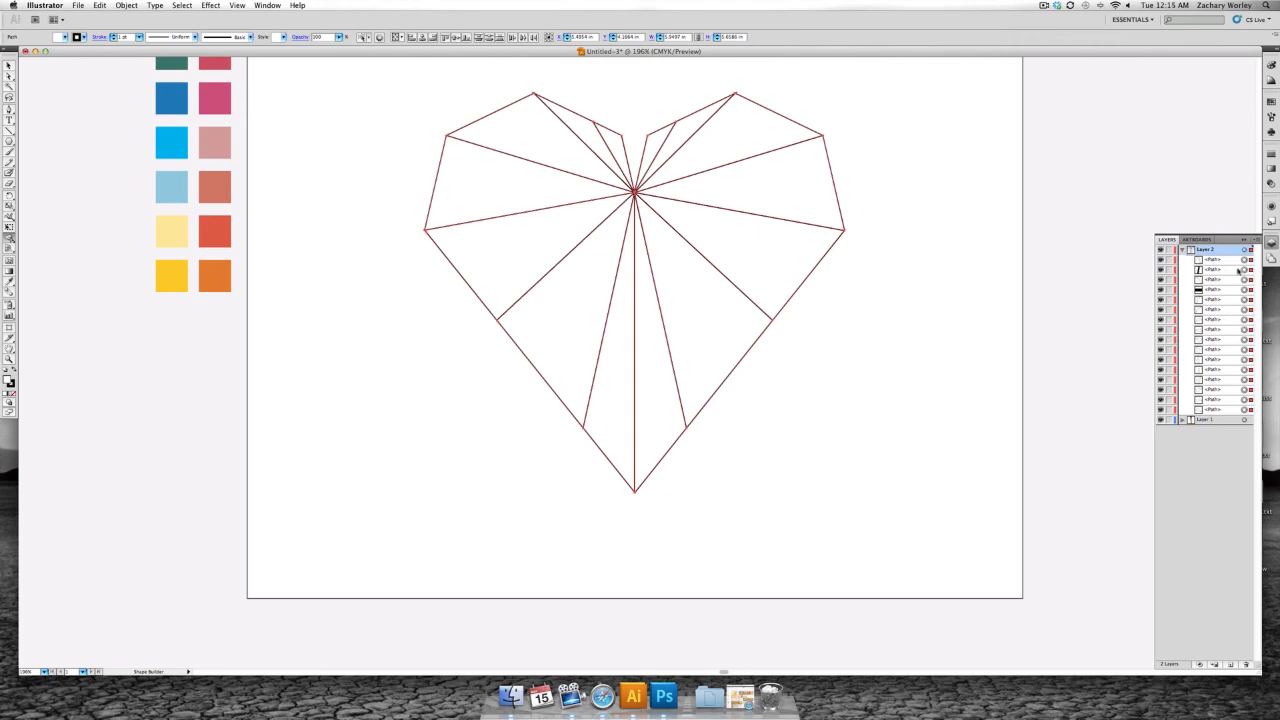
- Delete the two tiny leftover stray paths at the heart's bottom point and rightmost corner from Layer 2
click(1213, 289)
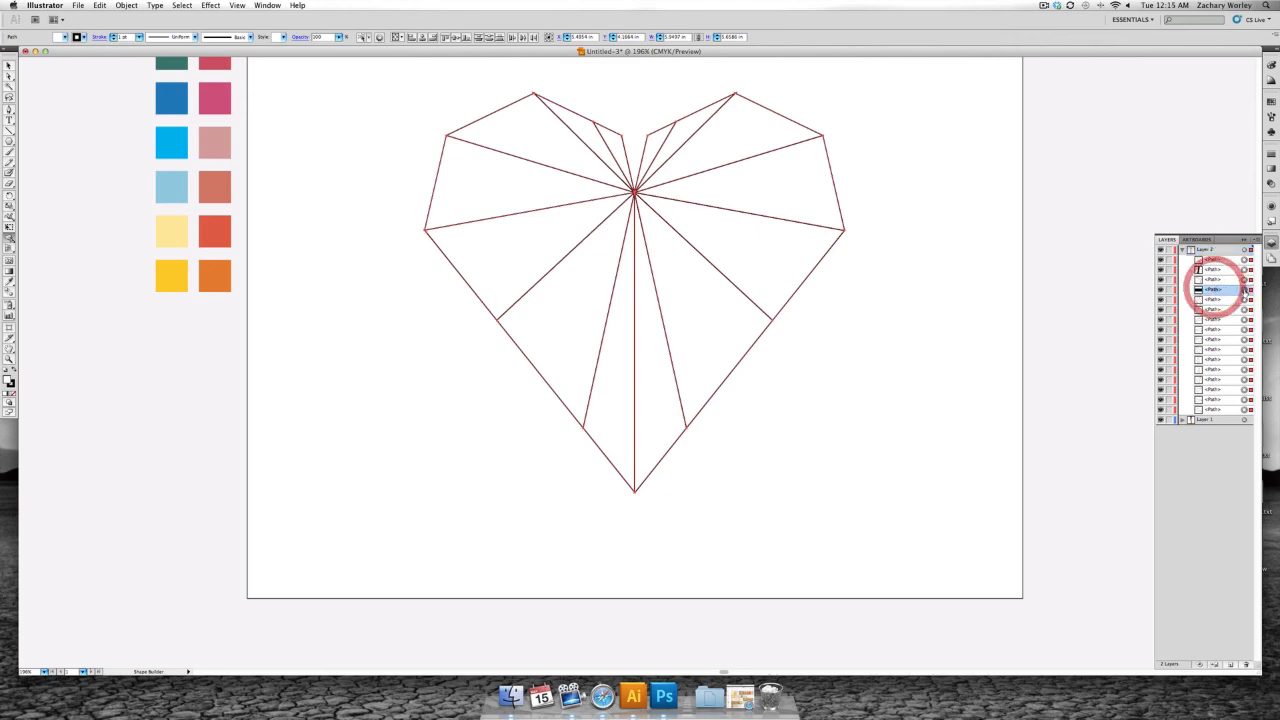
click(1244, 289)
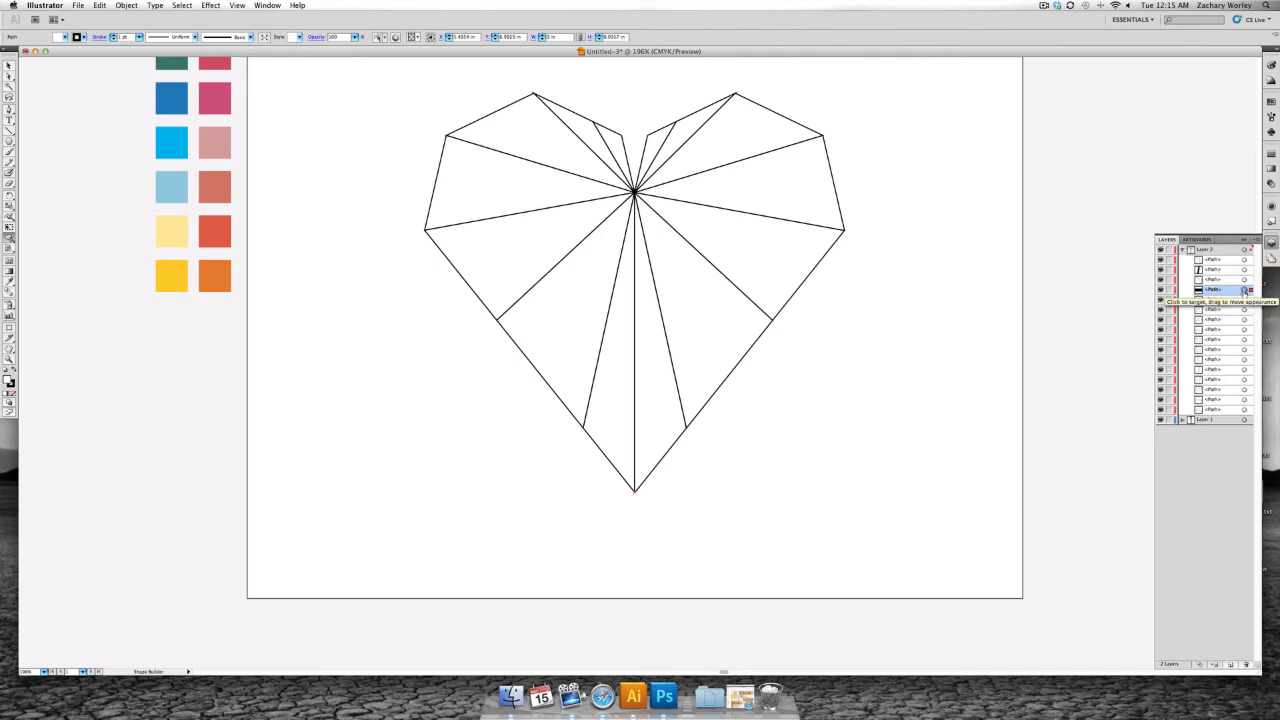
key(Delete)
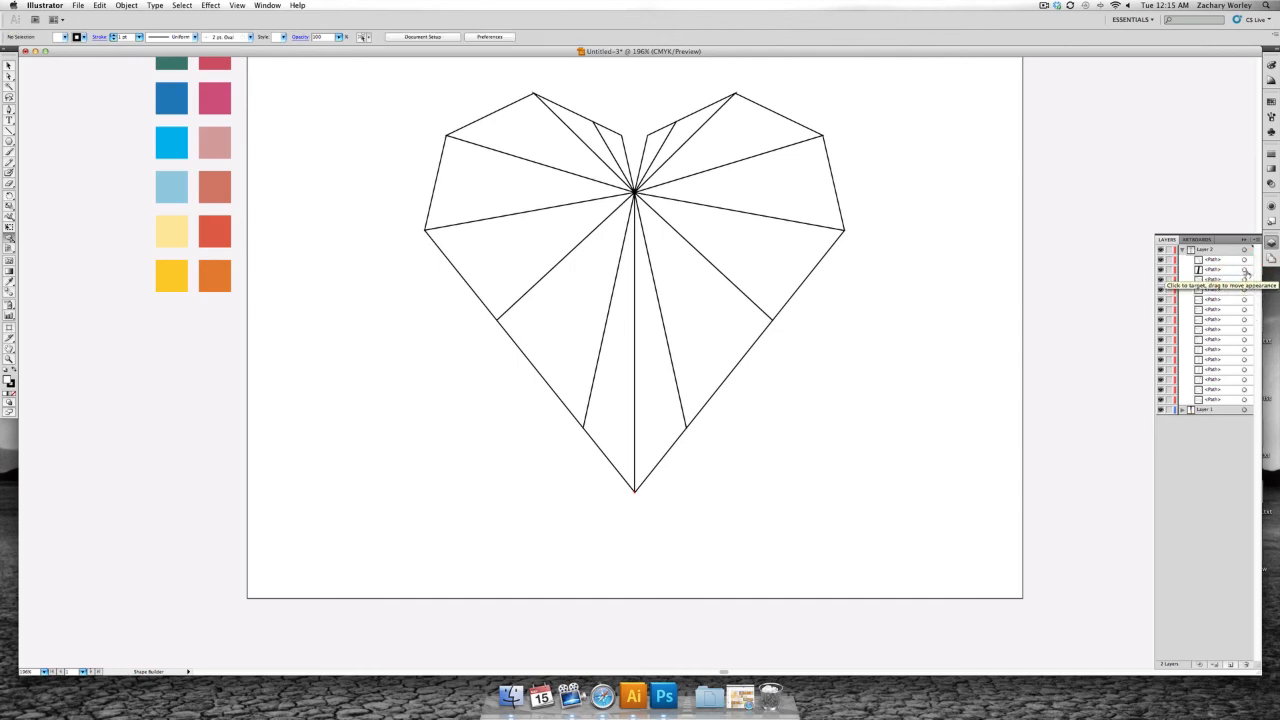
click(1245, 271)
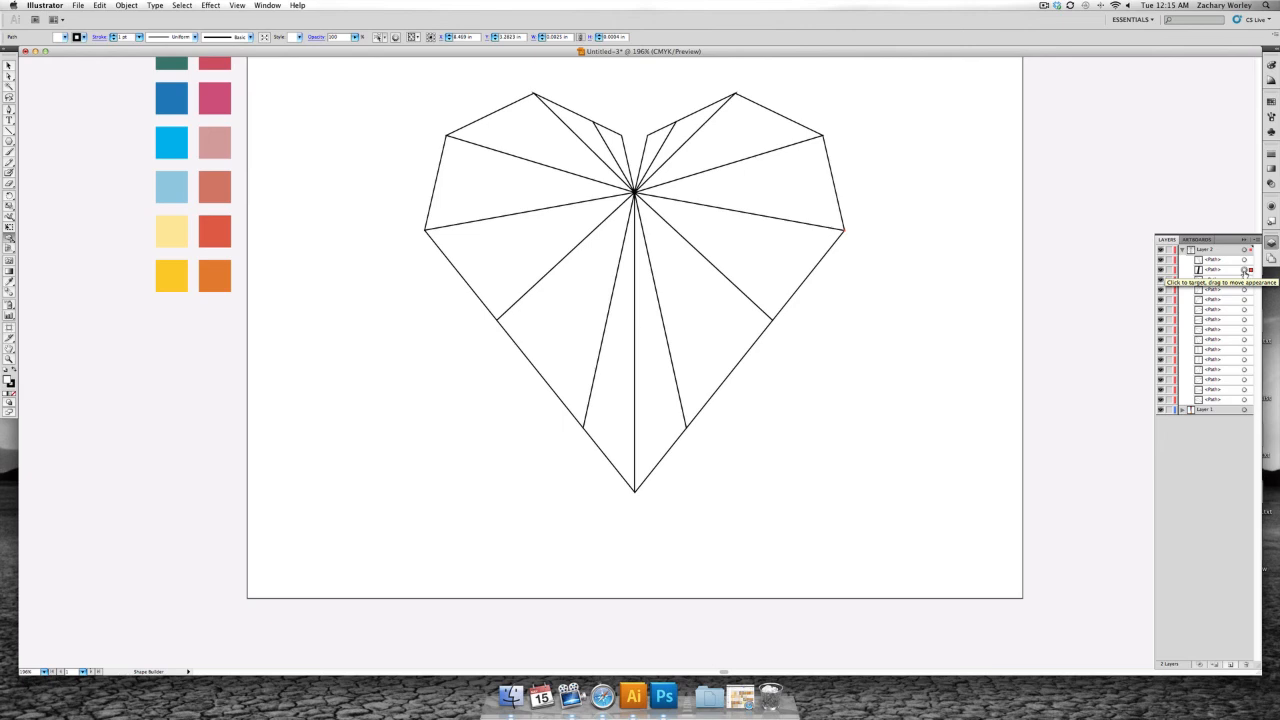
key(Delete)
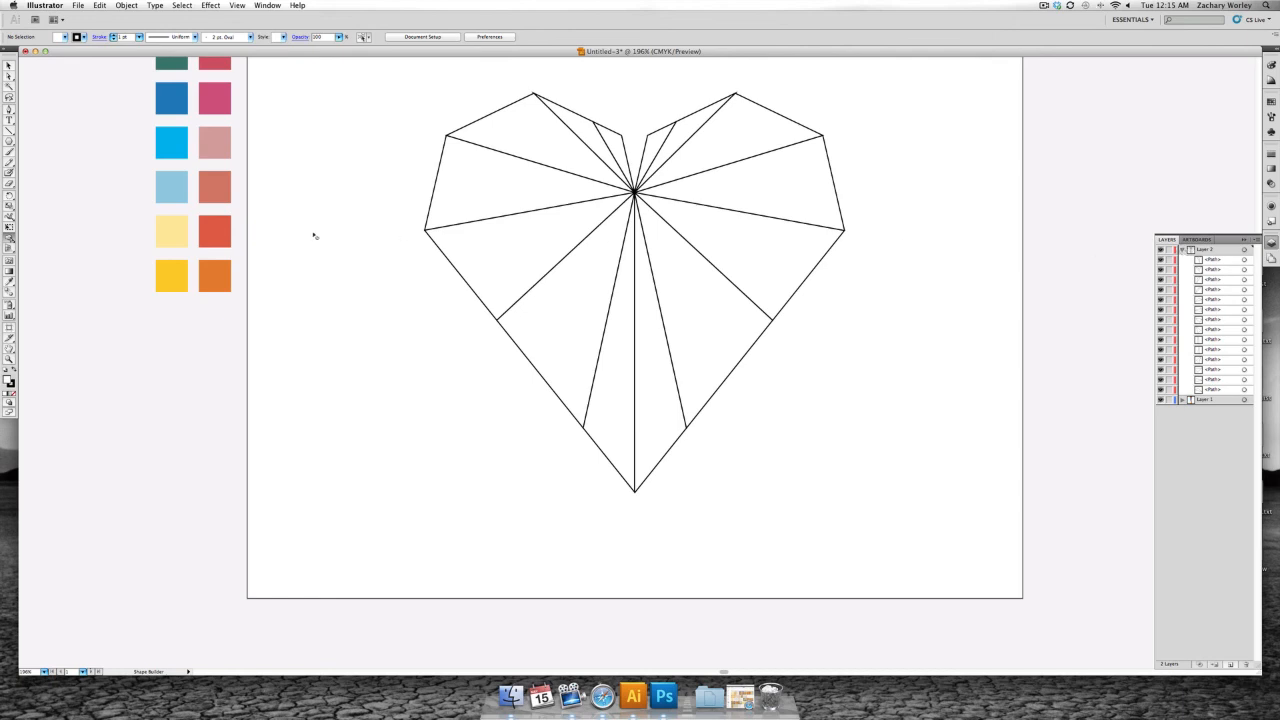
scroll(330, 194, up, 3)
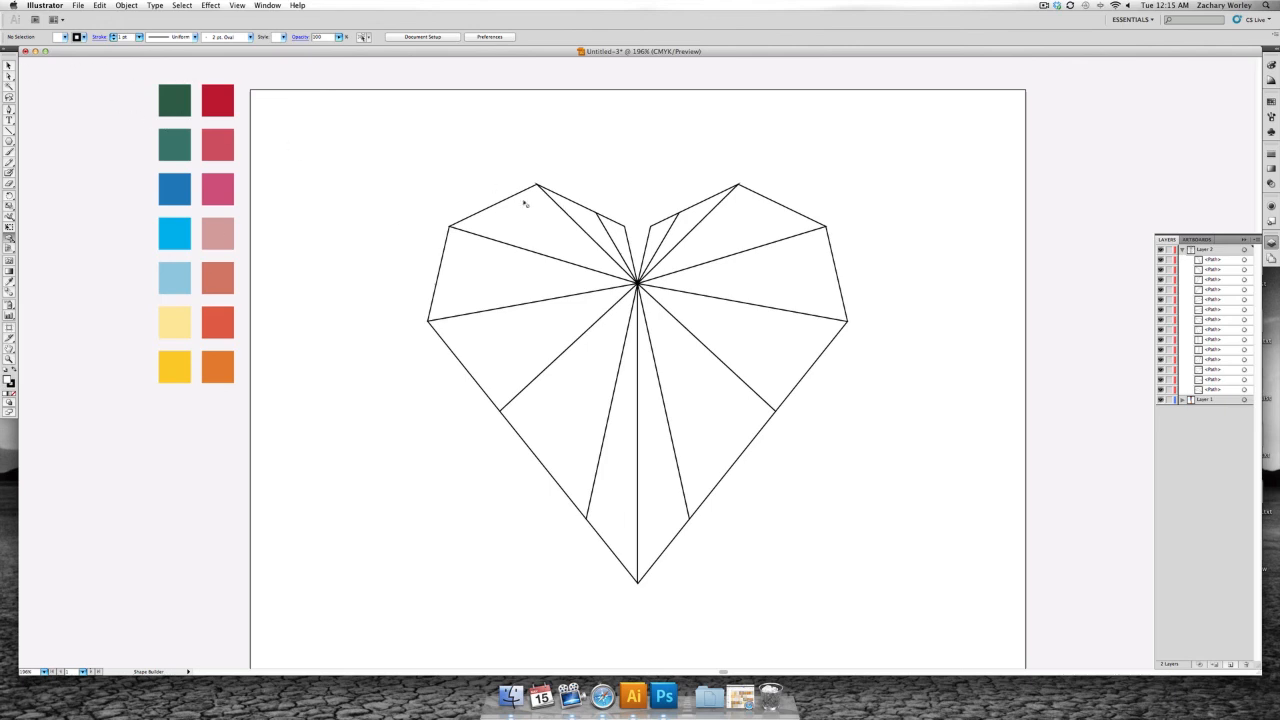
- Select the small innermost facet of the heart's left lobe, beside the centre notch
key(v)
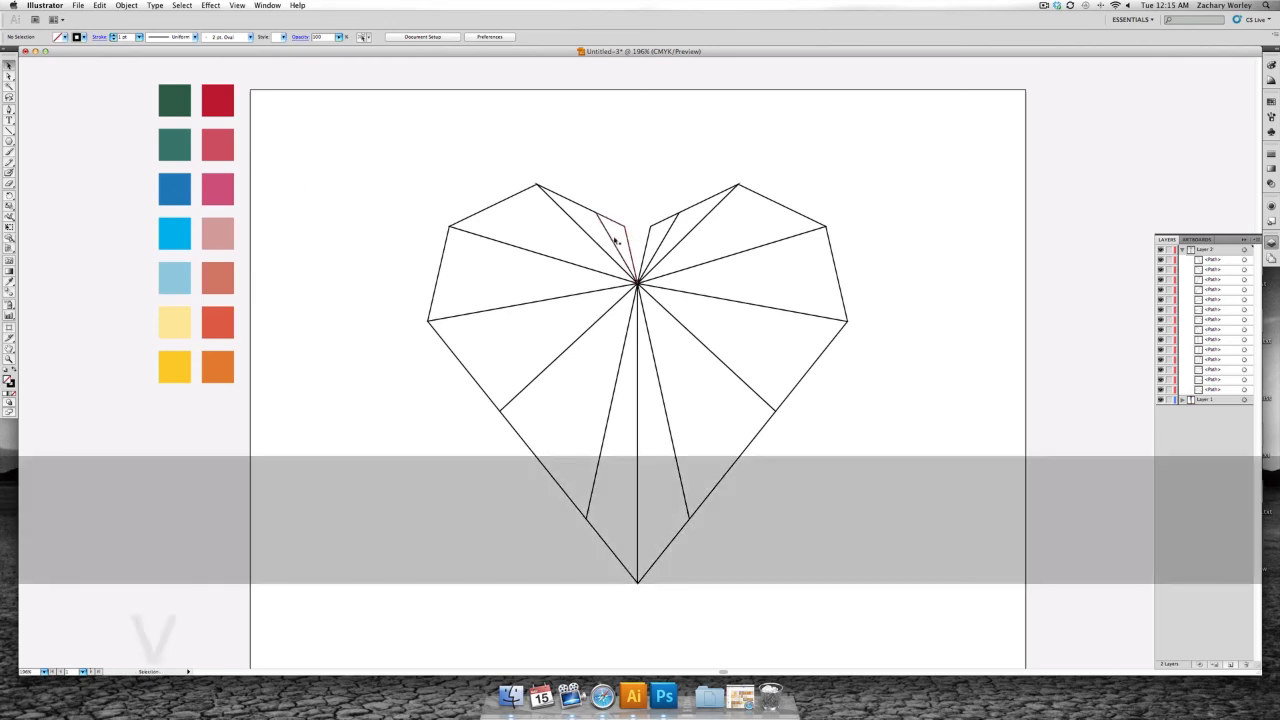
click(614, 238)
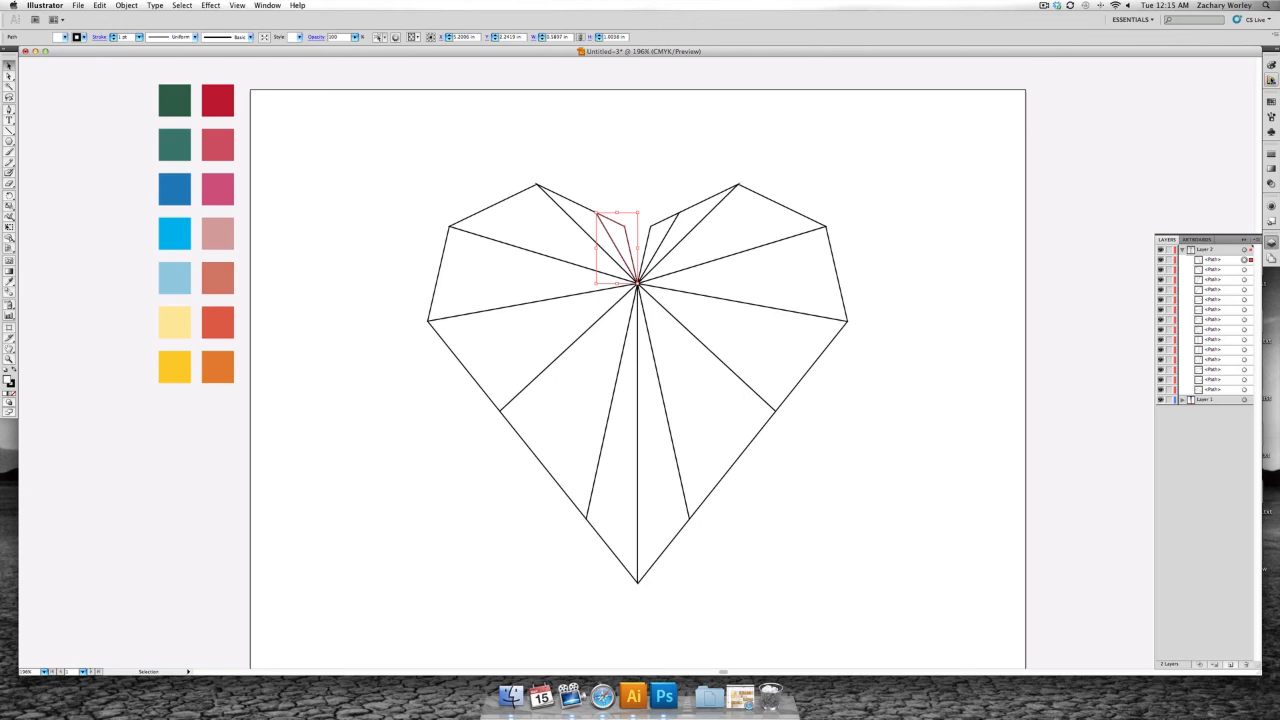
- Try out several Color Guide colours as the fill of the left lobe's innermost facet
click(1271, 80)
click(1220, 100)
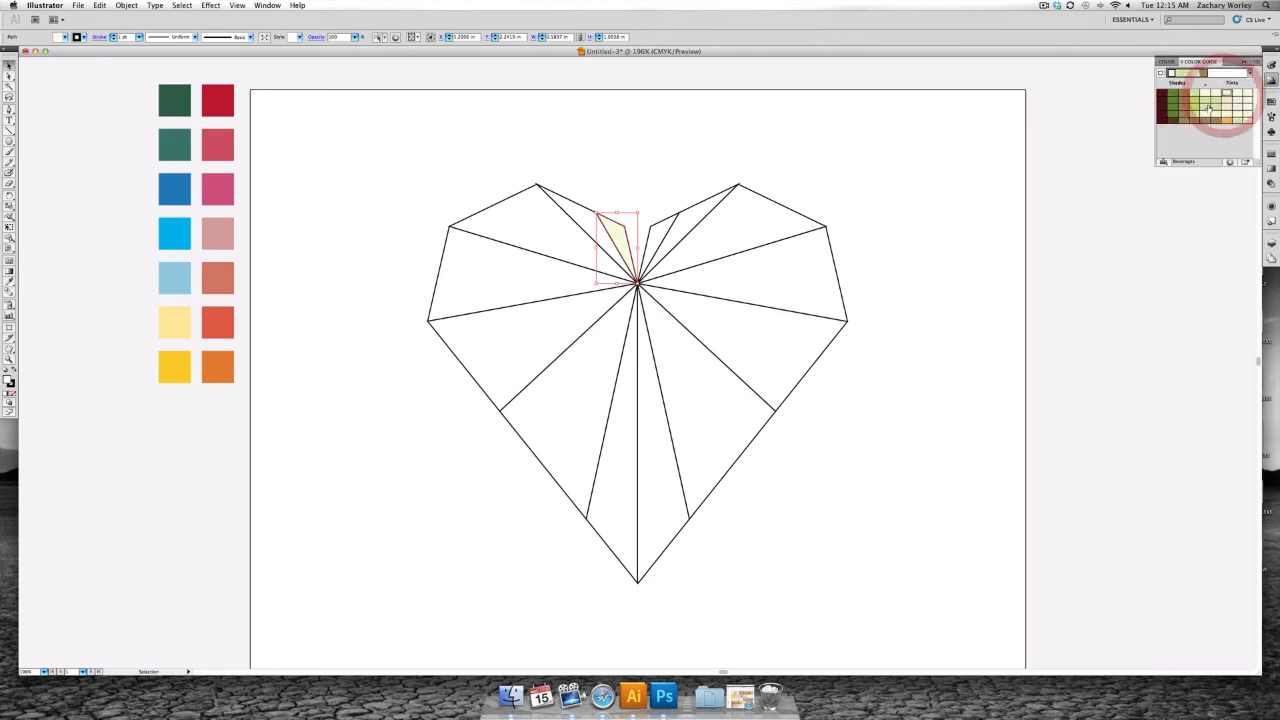
click(1205, 105)
click(1185, 114)
click(1191, 104)
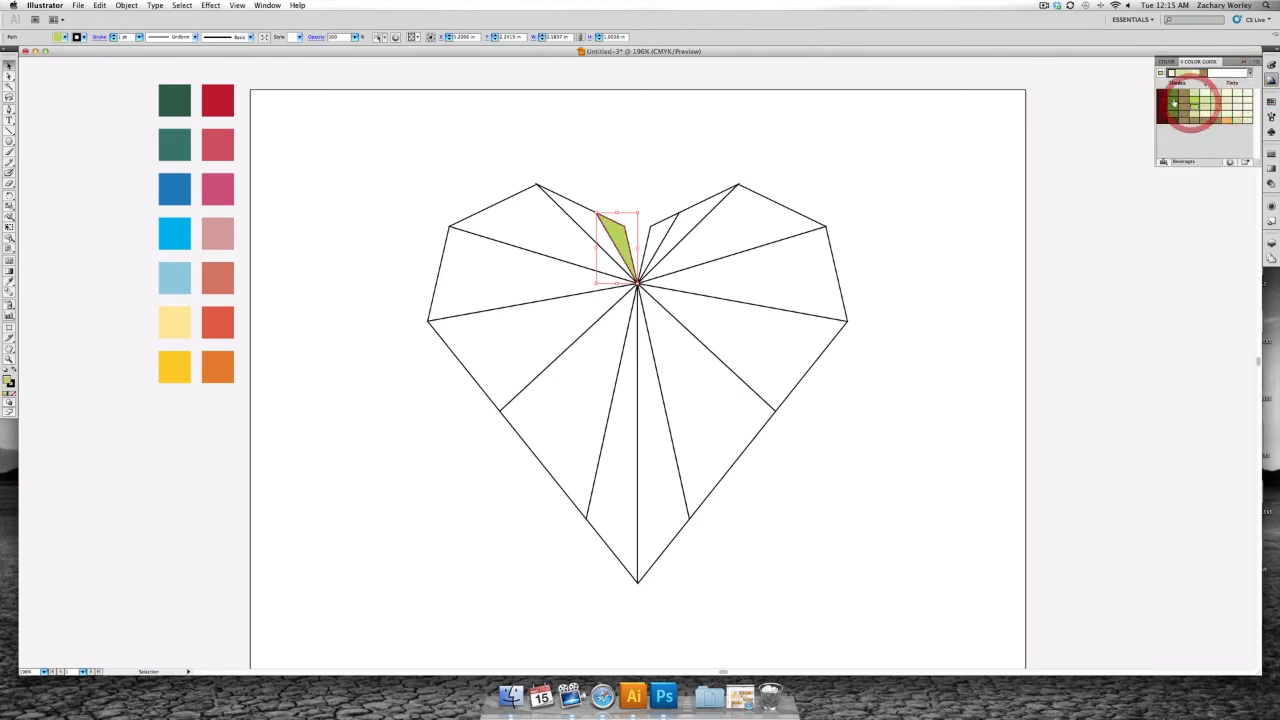
click(1170, 95)
click(1185, 112)
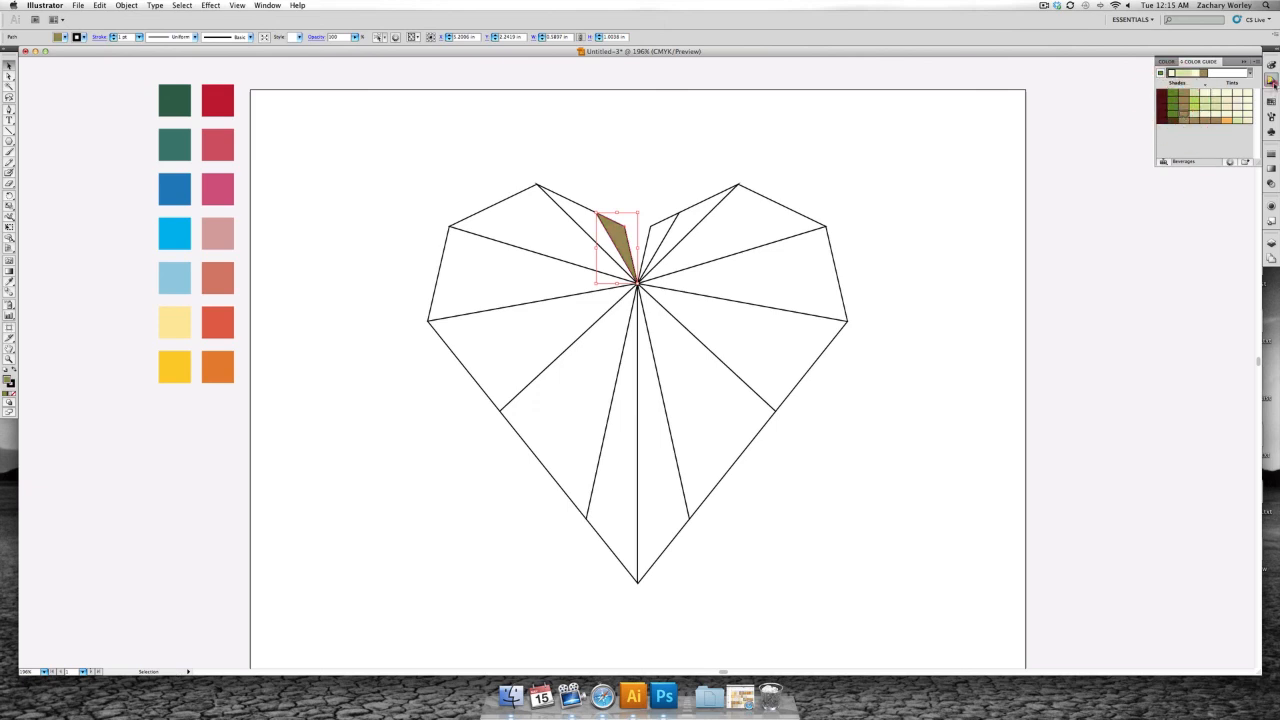
click(1272, 84)
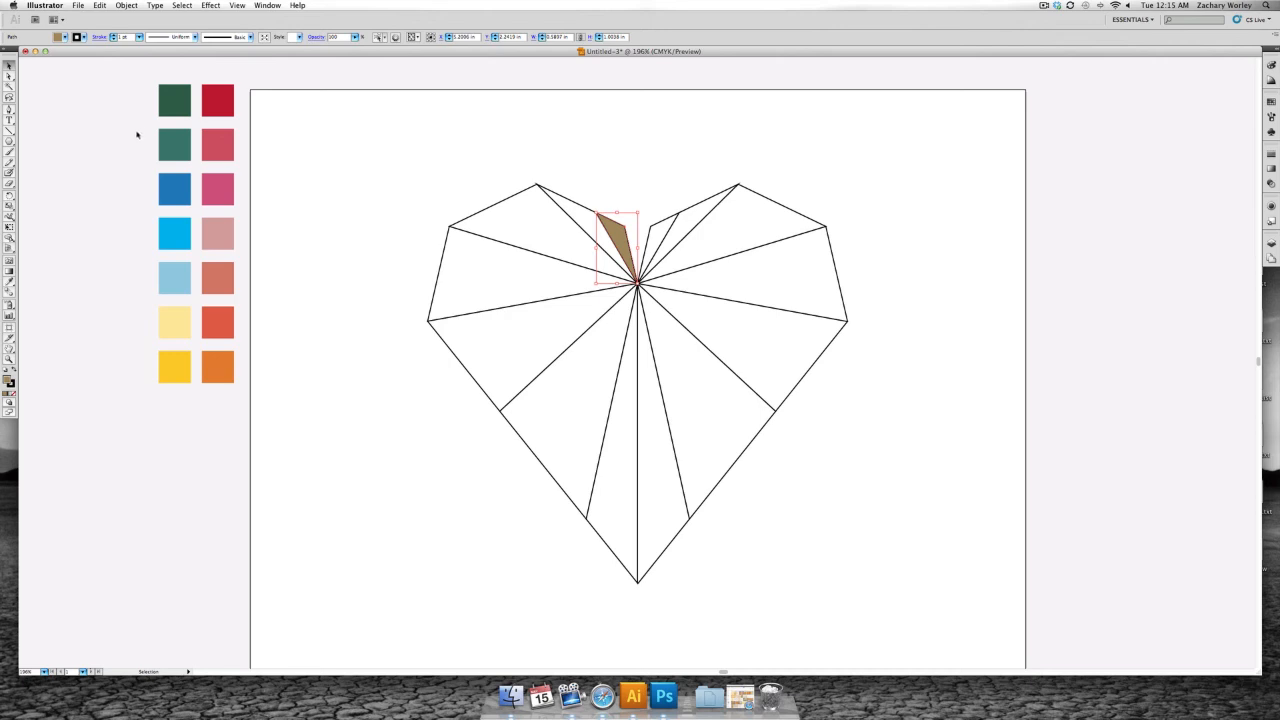
- Apply the dark green swatch to the left lobe's innermost facet and the teal green swatch to the facet beside it with the Eyedropper
key(i)
click(188, 100)
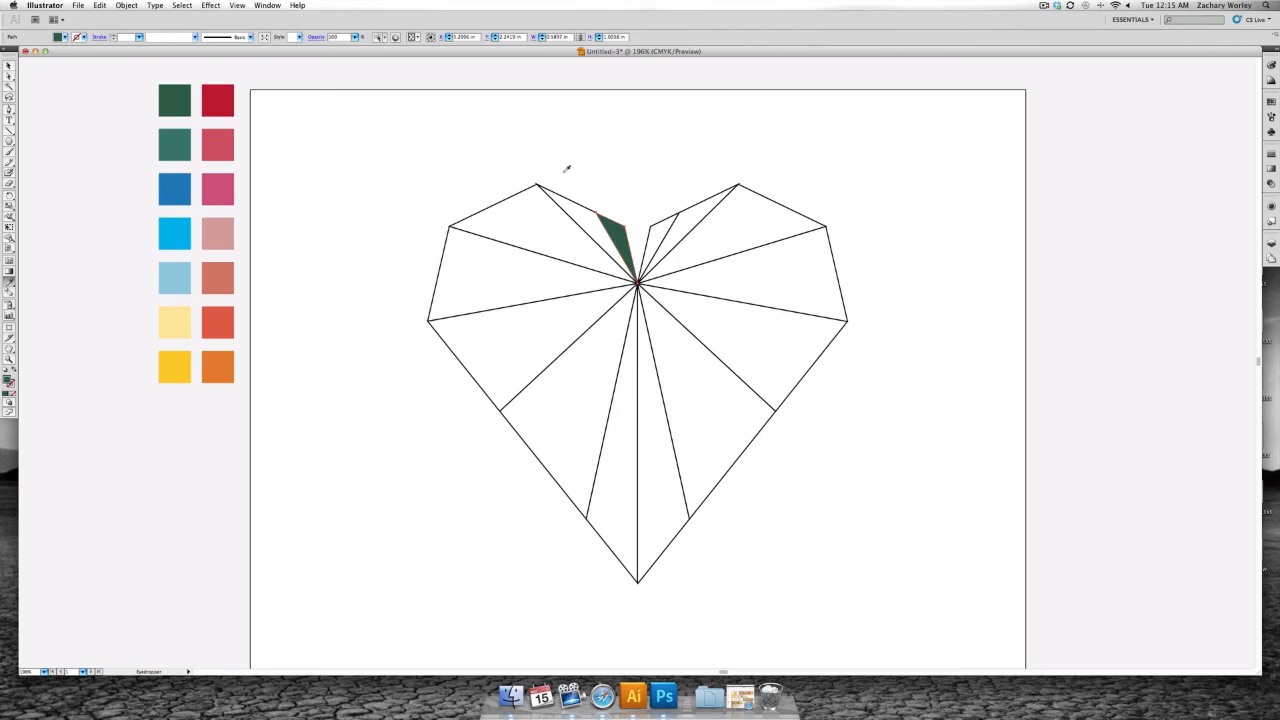
key(v)
key(i)
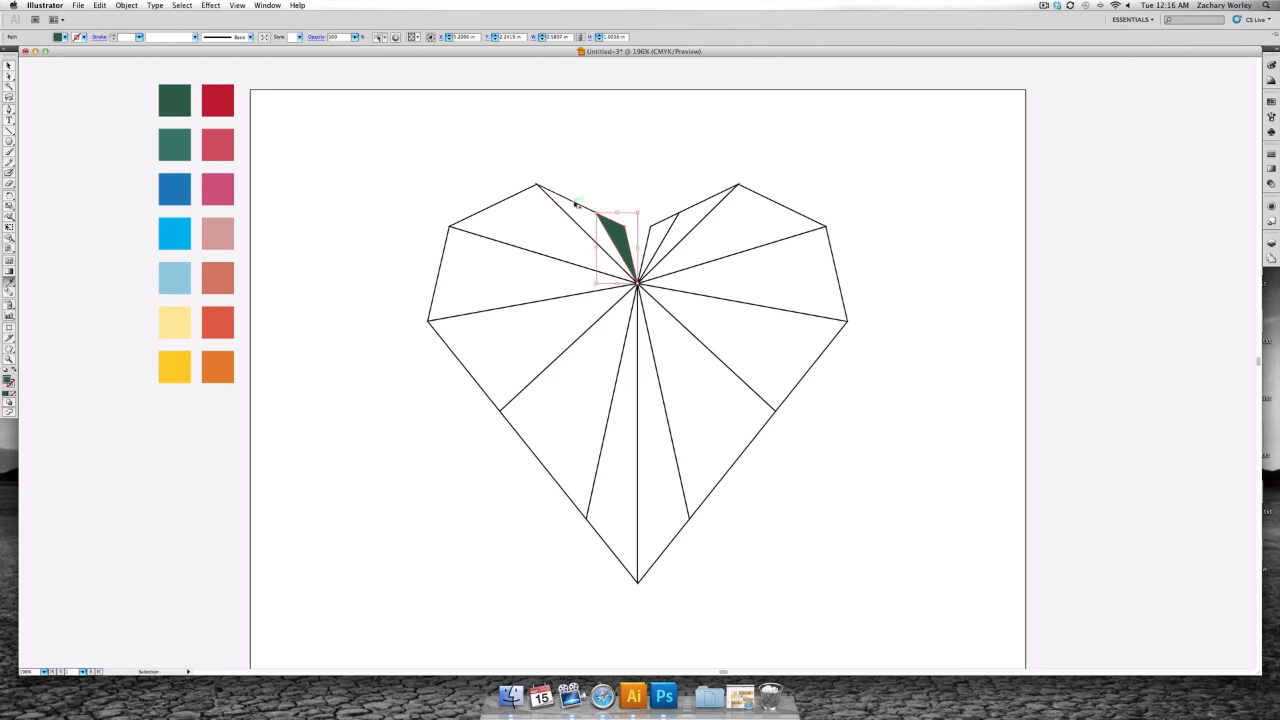
key(v)
click(578, 198)
key(i)
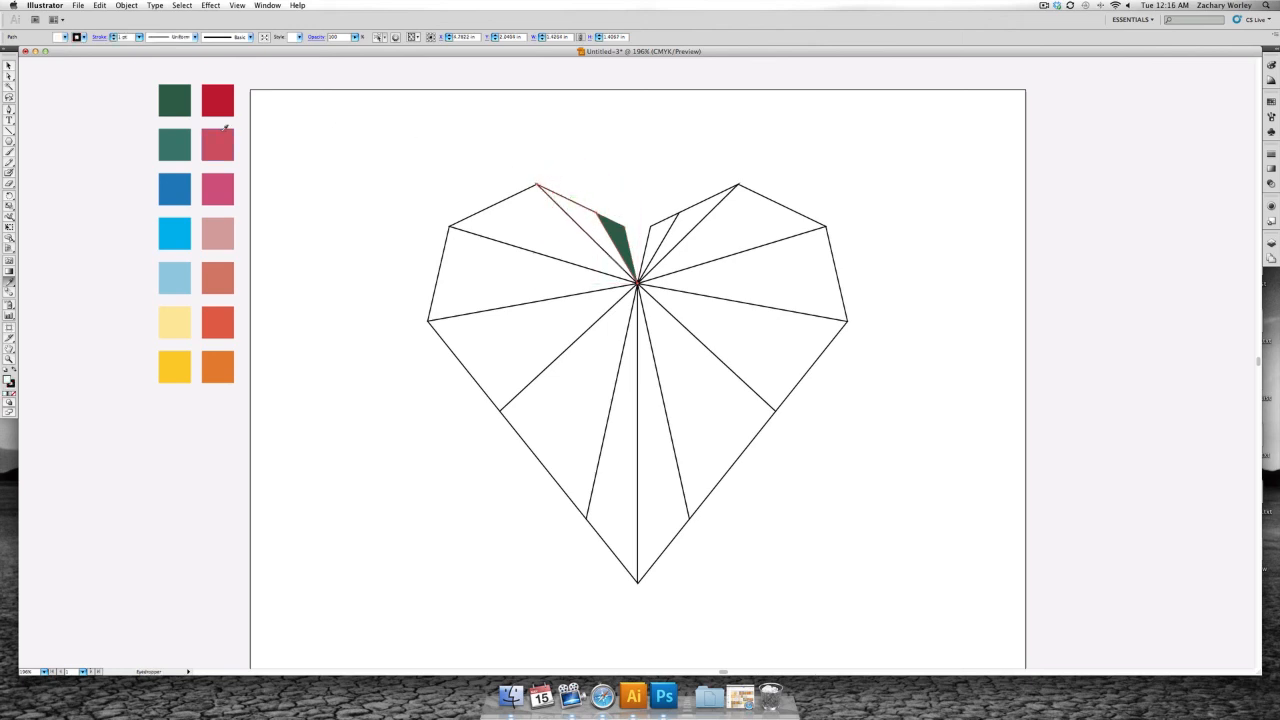
click(173, 137)
key(v)
- Apply the medium blue swatch to the left lobe's upper outer facet and the bright cyan swatch to the facet below it
click(486, 219)
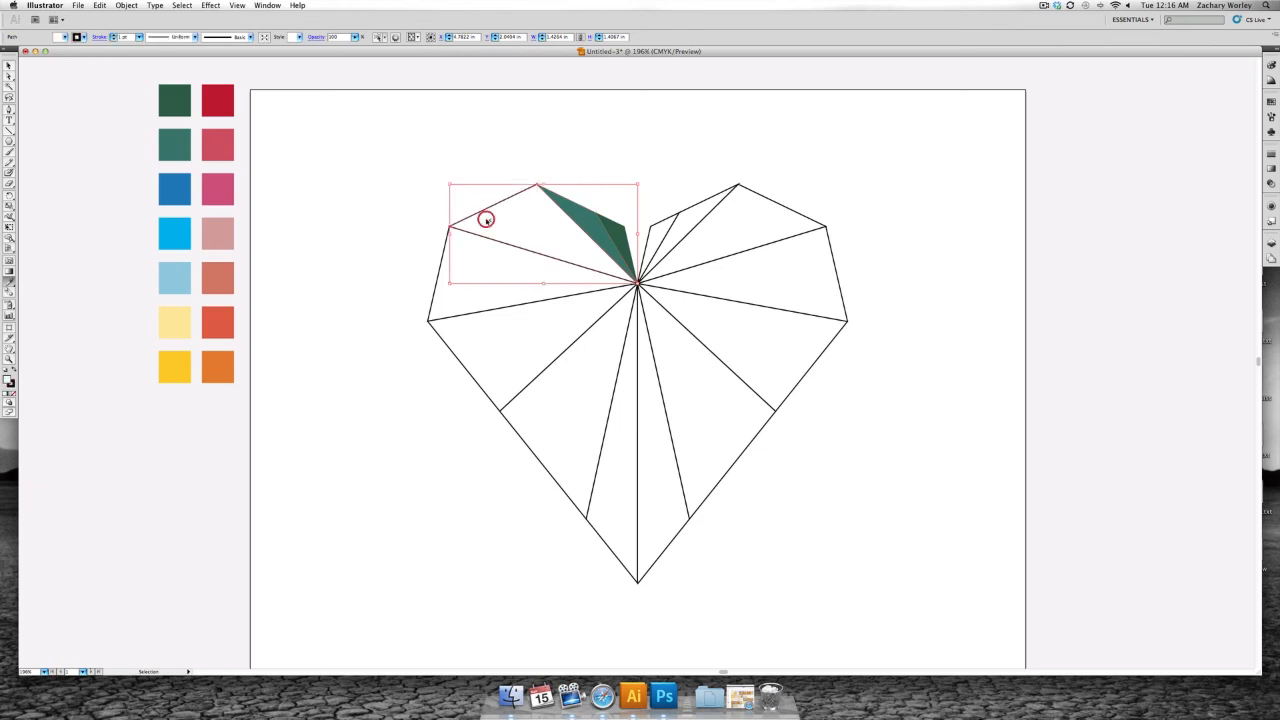
key(i)
click(179, 185)
key(v)
click(451, 260)
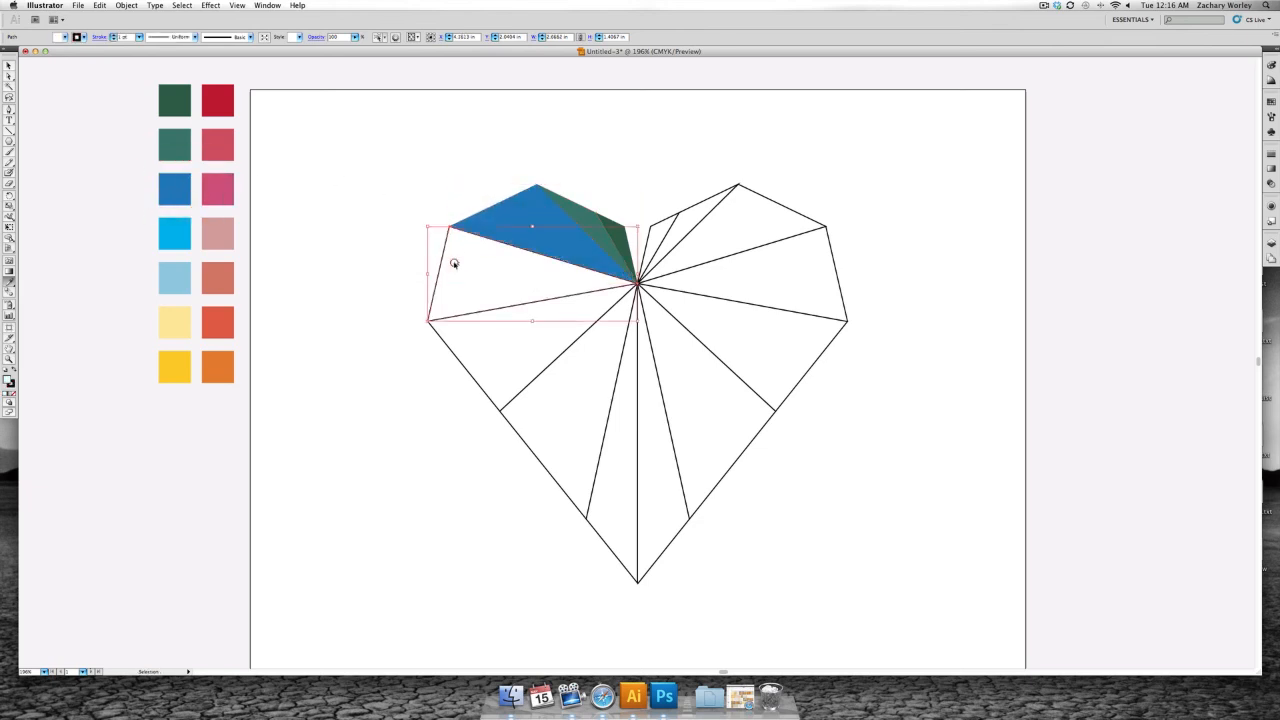
key(i)
click(184, 228)
key(v)
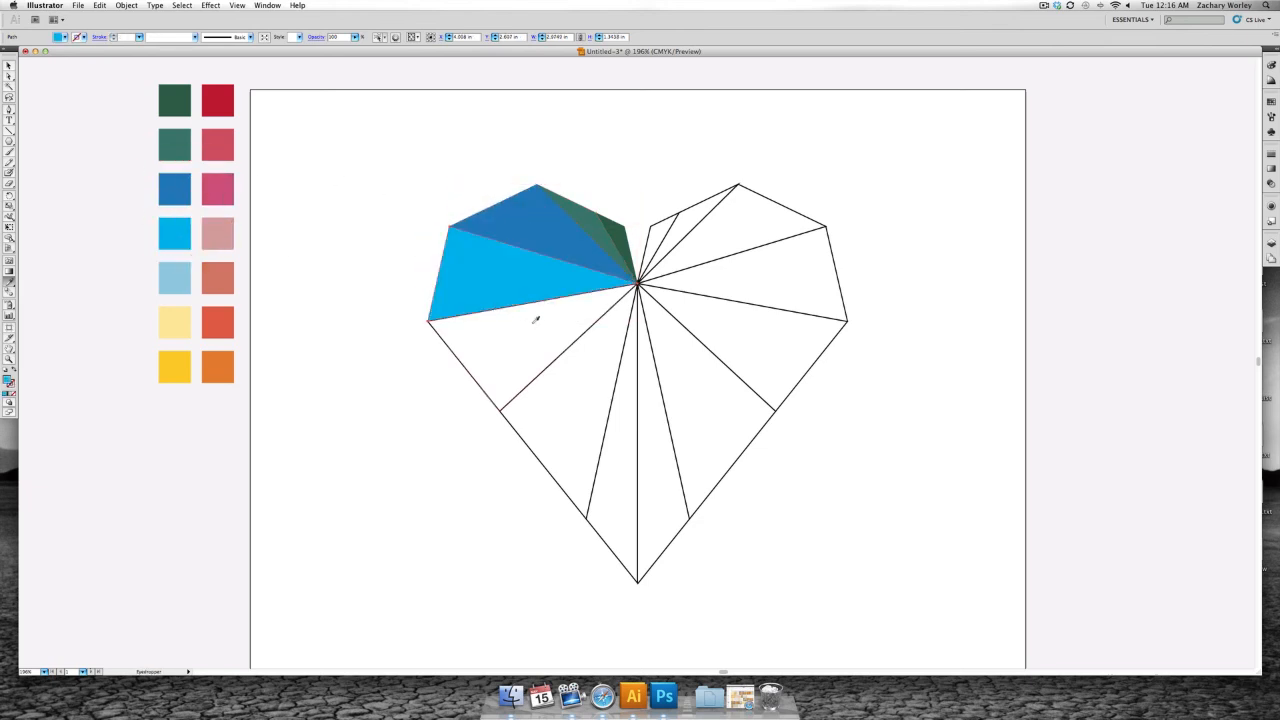
- Colour the next two facets down the heart's left side with the light blue and pale yellow swatches
click(531, 322)
key(i)
click(184, 278)
key(v)
click(555, 420)
key(i)
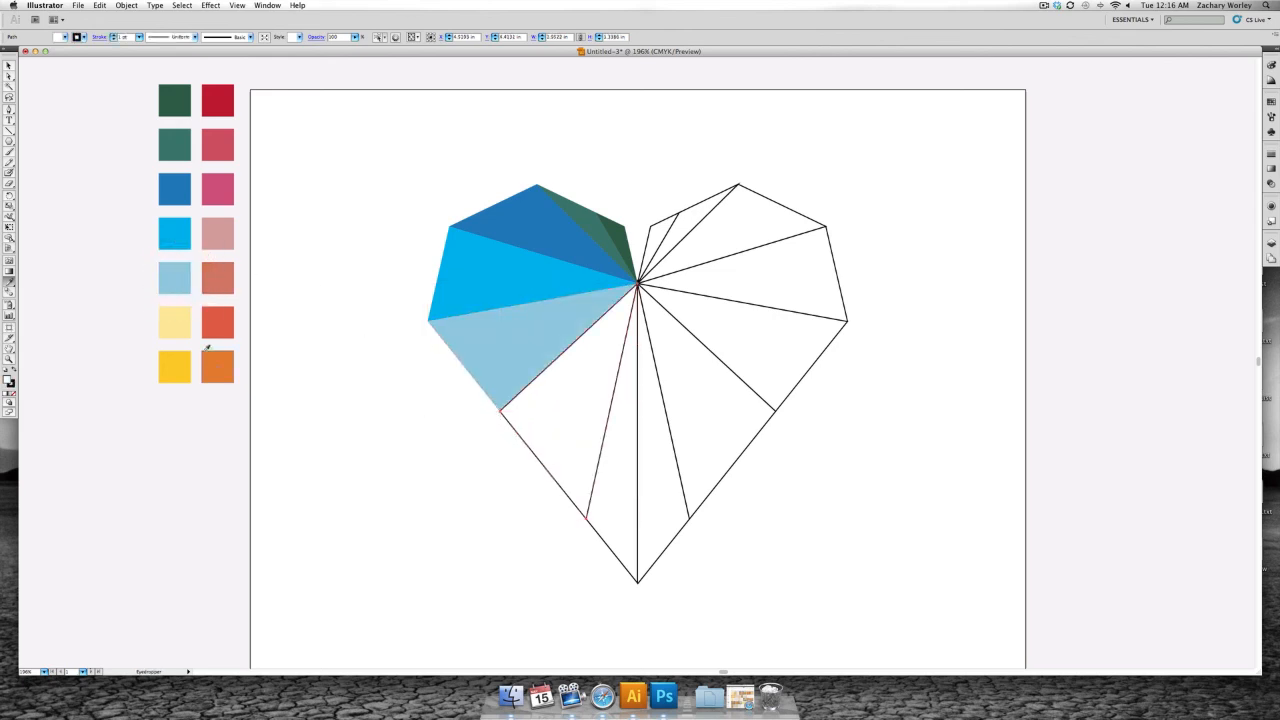
click(180, 323)
key(v)
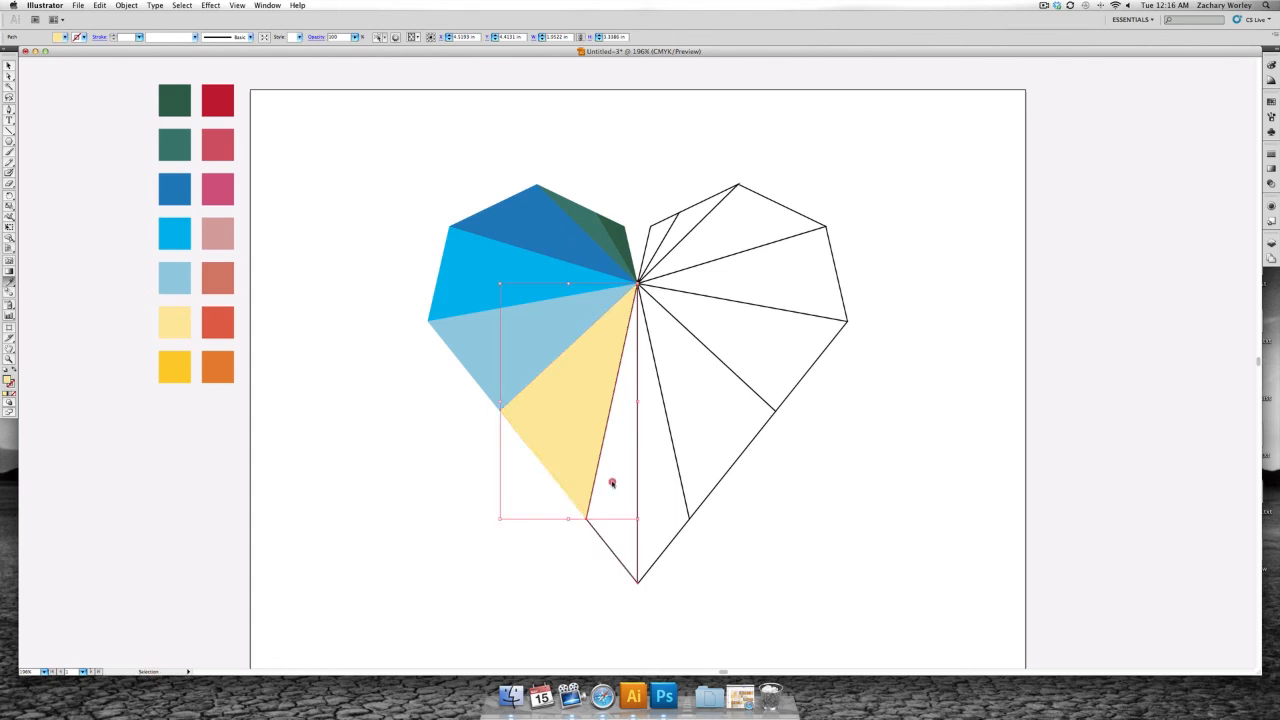
- Colour the two narrow bottom facets along the centre line, golden yellow on the left and orange on the right, from the swatches
click(608, 480)
key(i)
click(180, 368)
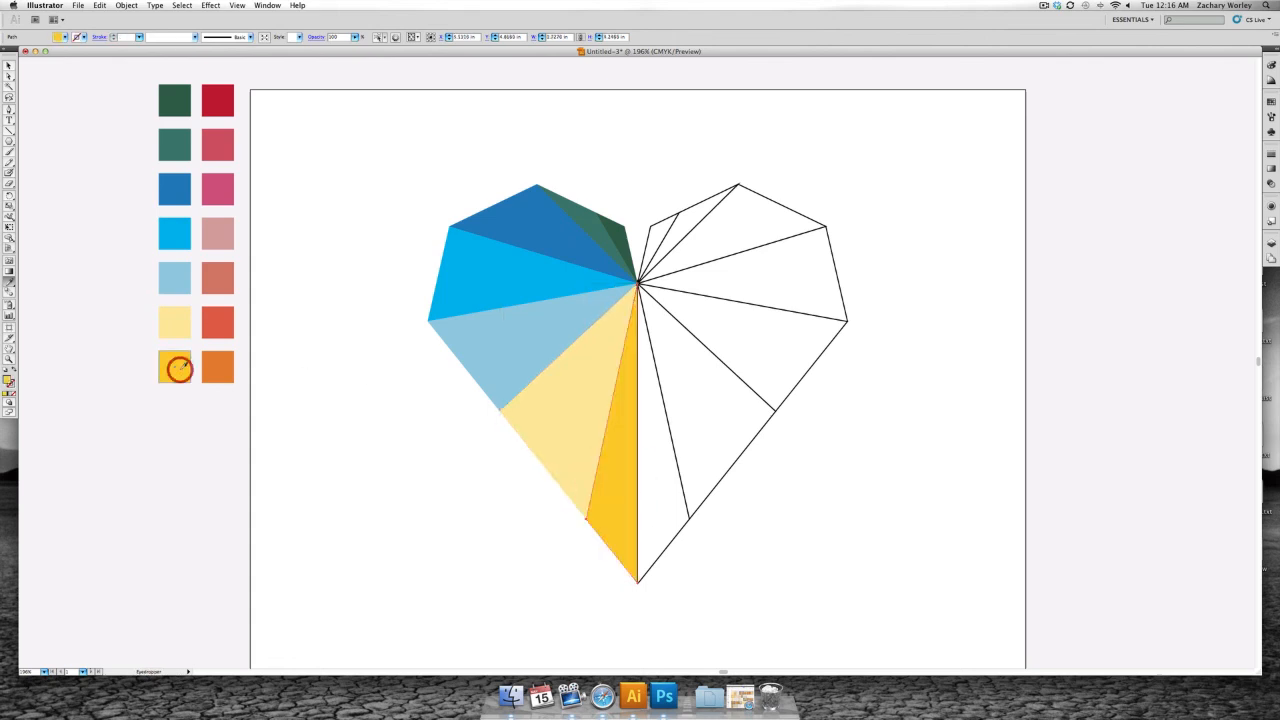
key(v)
click(672, 512)
key(i)
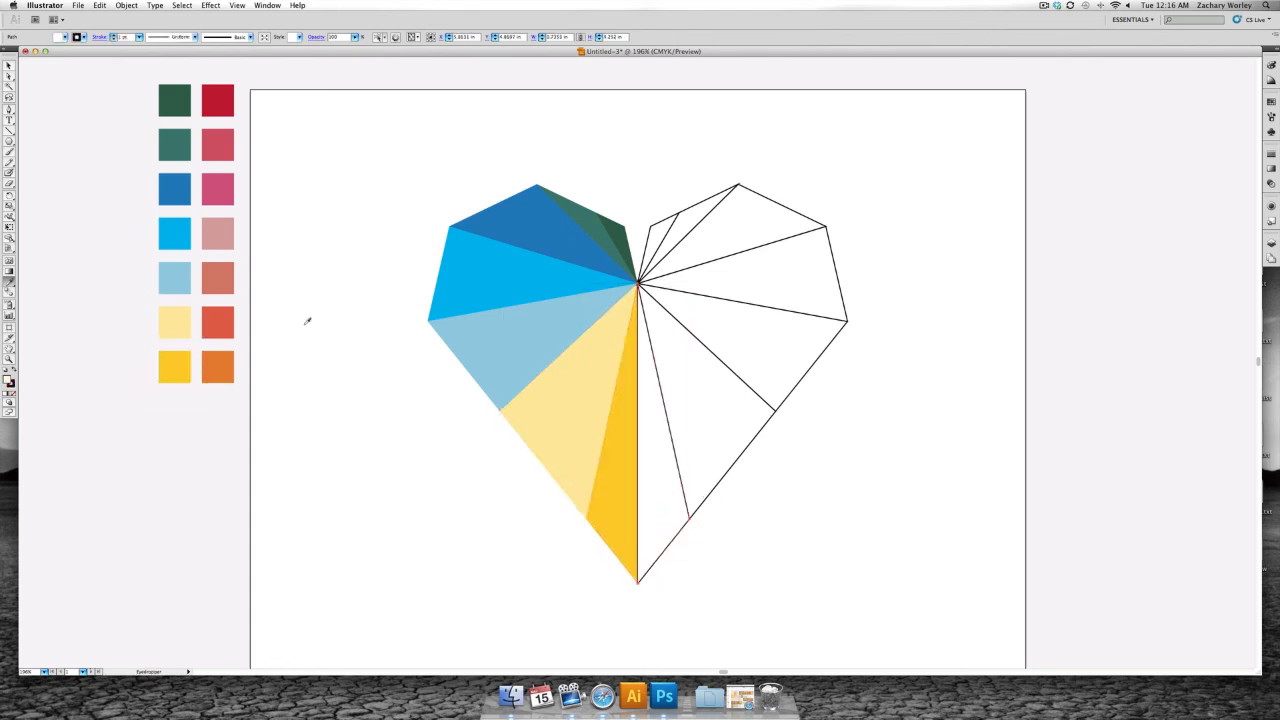
click(218, 366)
key(v)
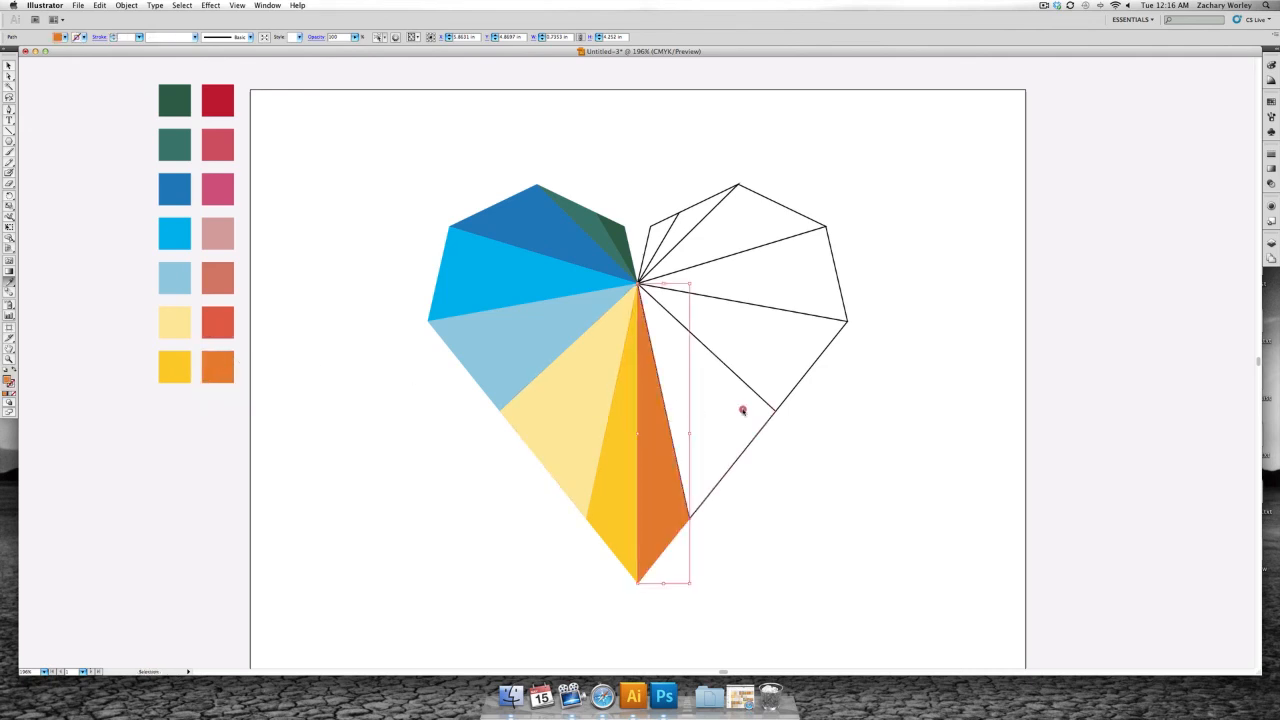
- Colour the next two facets up the heart's right side with the red-orange and terracotta swatches
click(743, 409)
key(i)
click(222, 320)
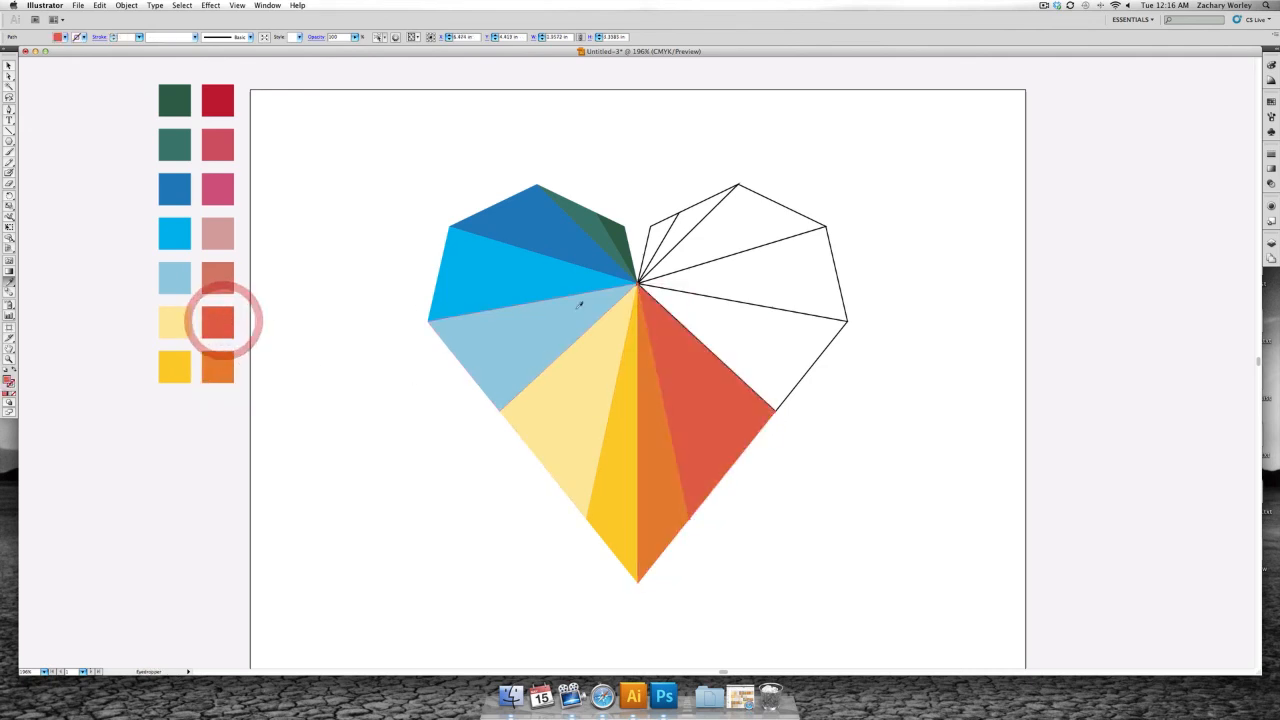
key(v)
click(783, 340)
key(i)
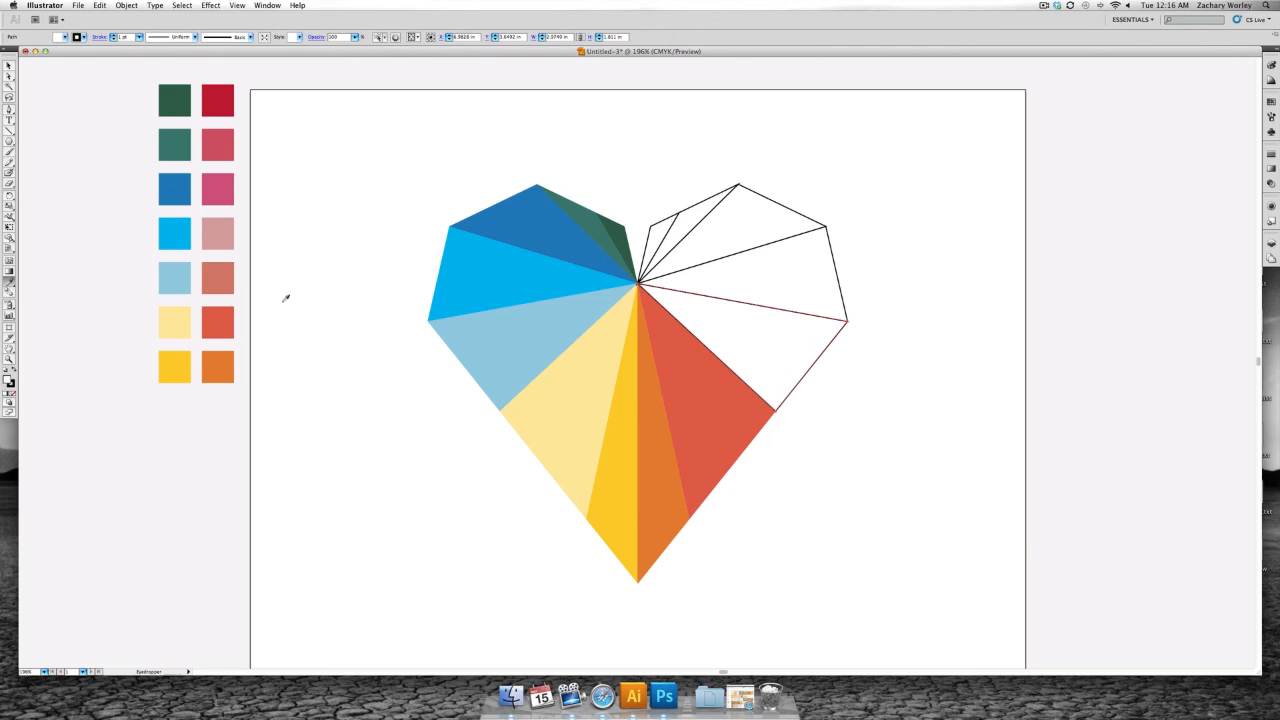
click(218, 278)
key(v)
- Apply the dusty pink swatch to the right lobe's outermost facet and the magenta swatch to the facet above it
click(744, 253)
key(i)
click(788, 276)
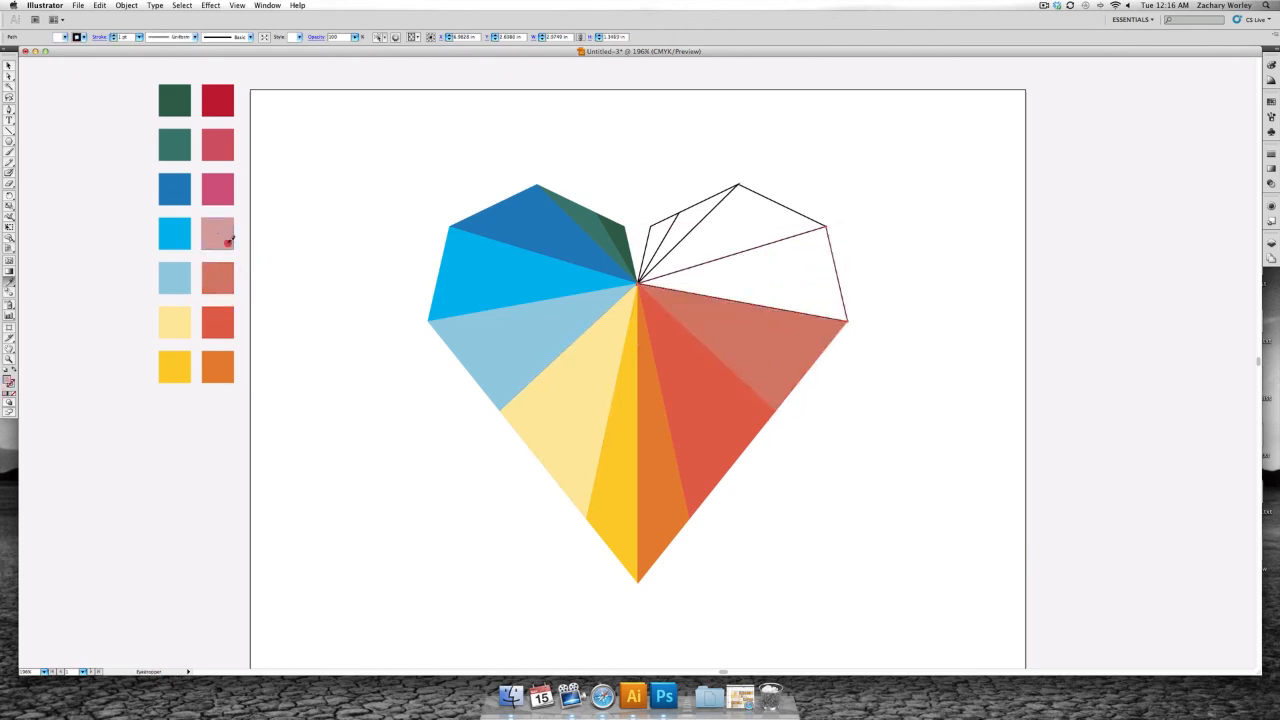
click(222, 235)
key(v)
click(760, 217)
key(i)
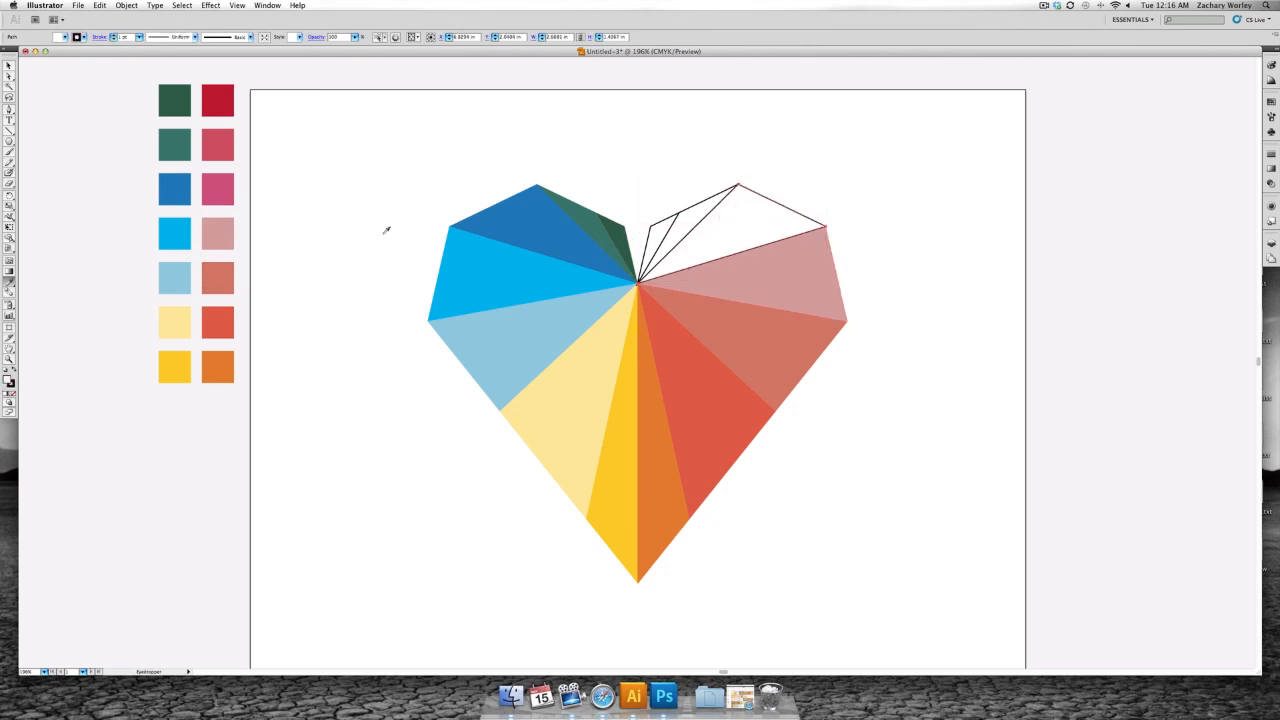
click(221, 191)
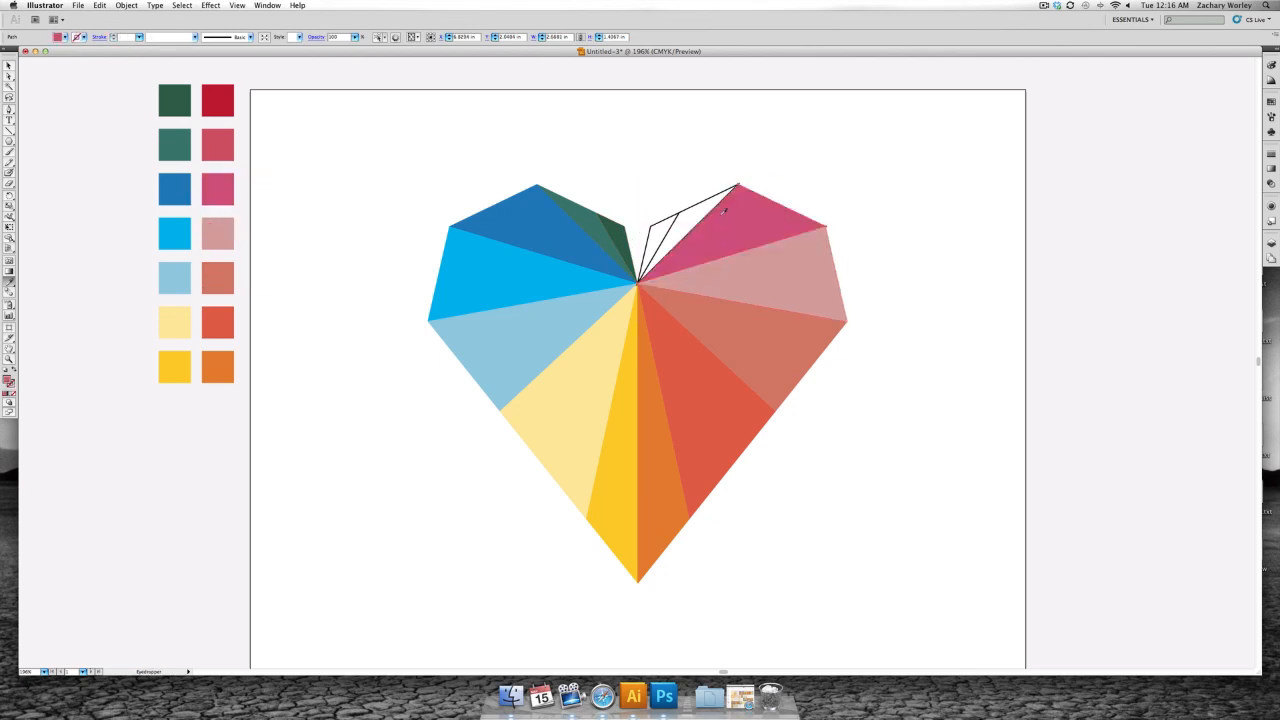
- Colour the right lobe's last two inner facets with the rose red and crimson swatches, then deselect the artwork
key(v)
click(698, 212)
key(i)
click(222, 147)
click(653, 228)
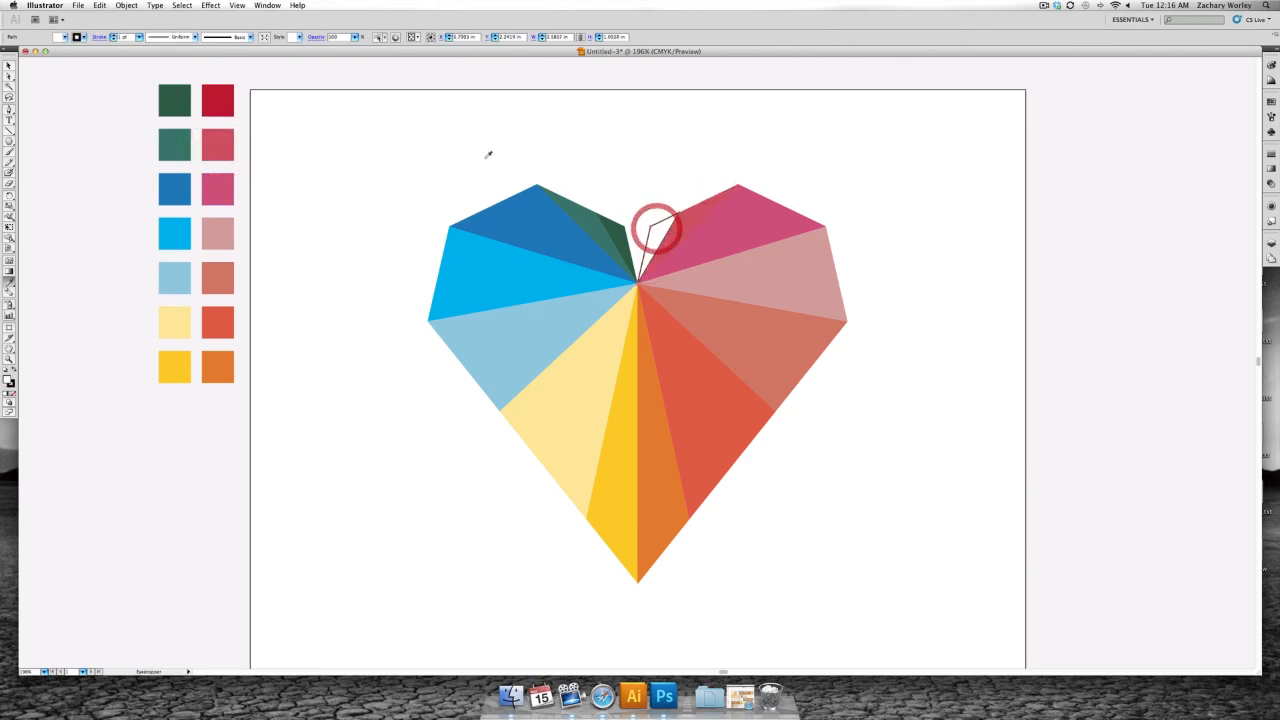
click(226, 100)
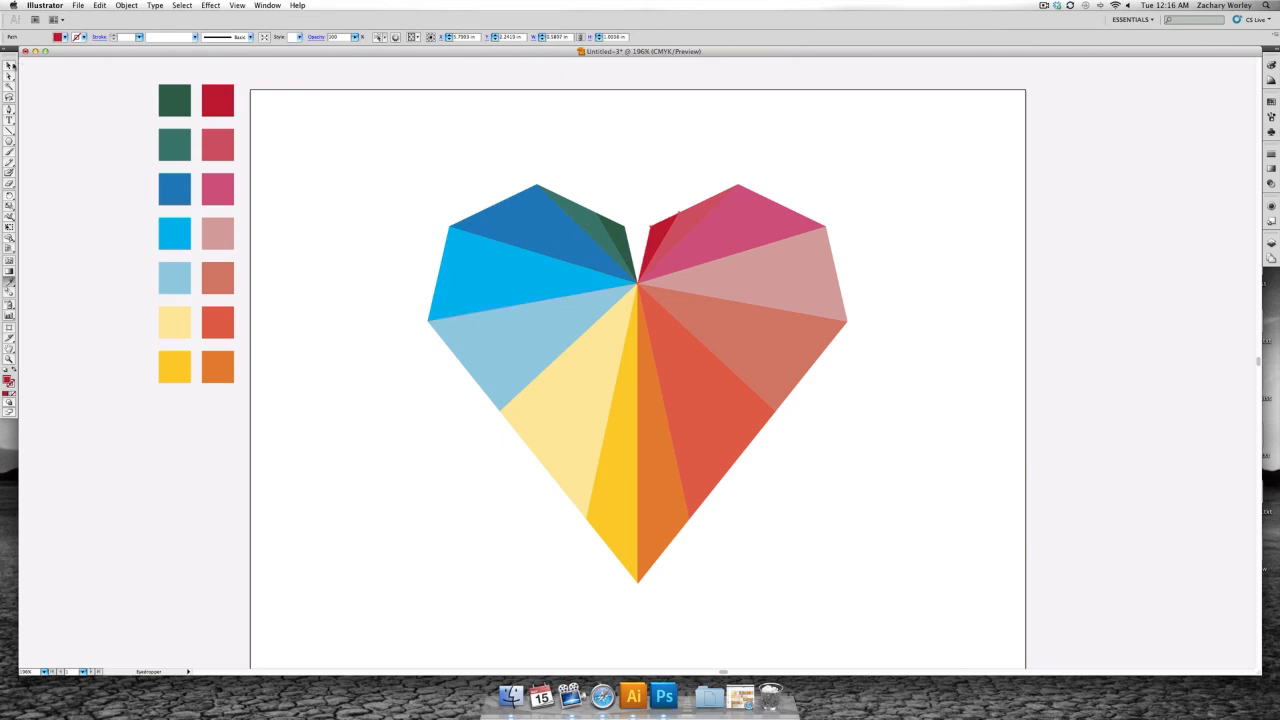
click(9, 65)
click(637, 182)
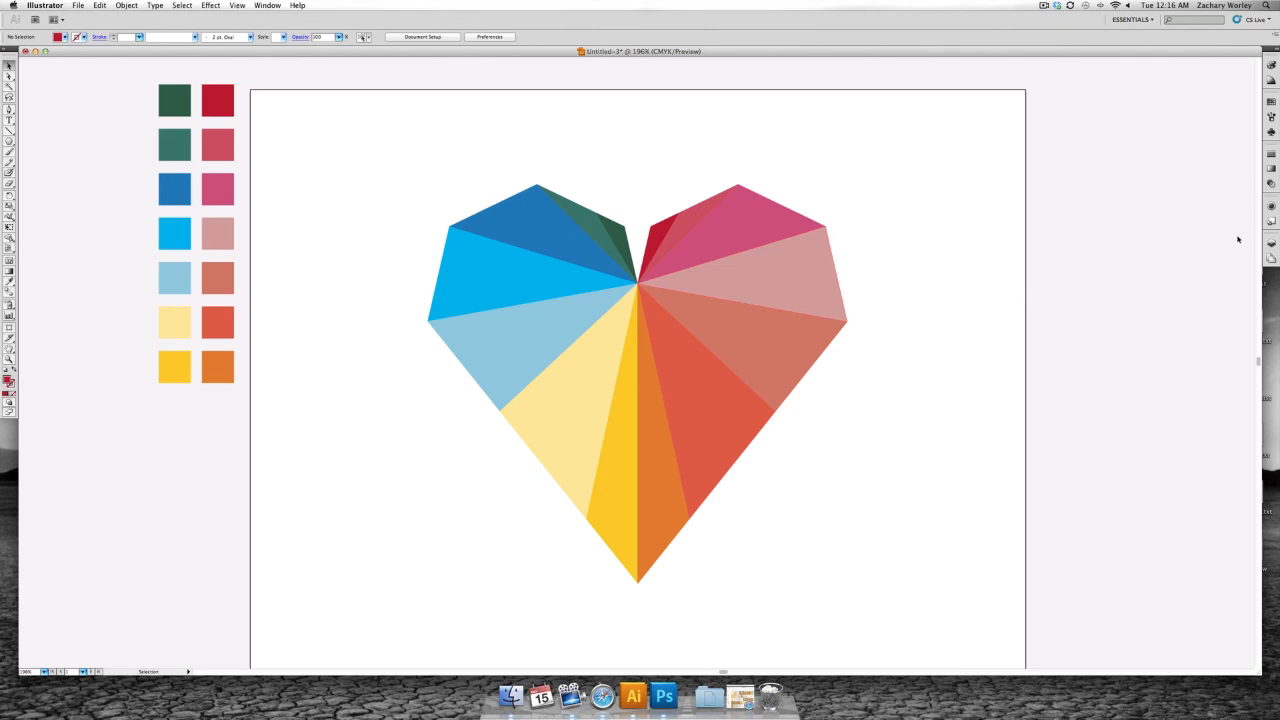
- Delete all the colour swatches on Layer 1 and remove that layer
click(1270, 243)
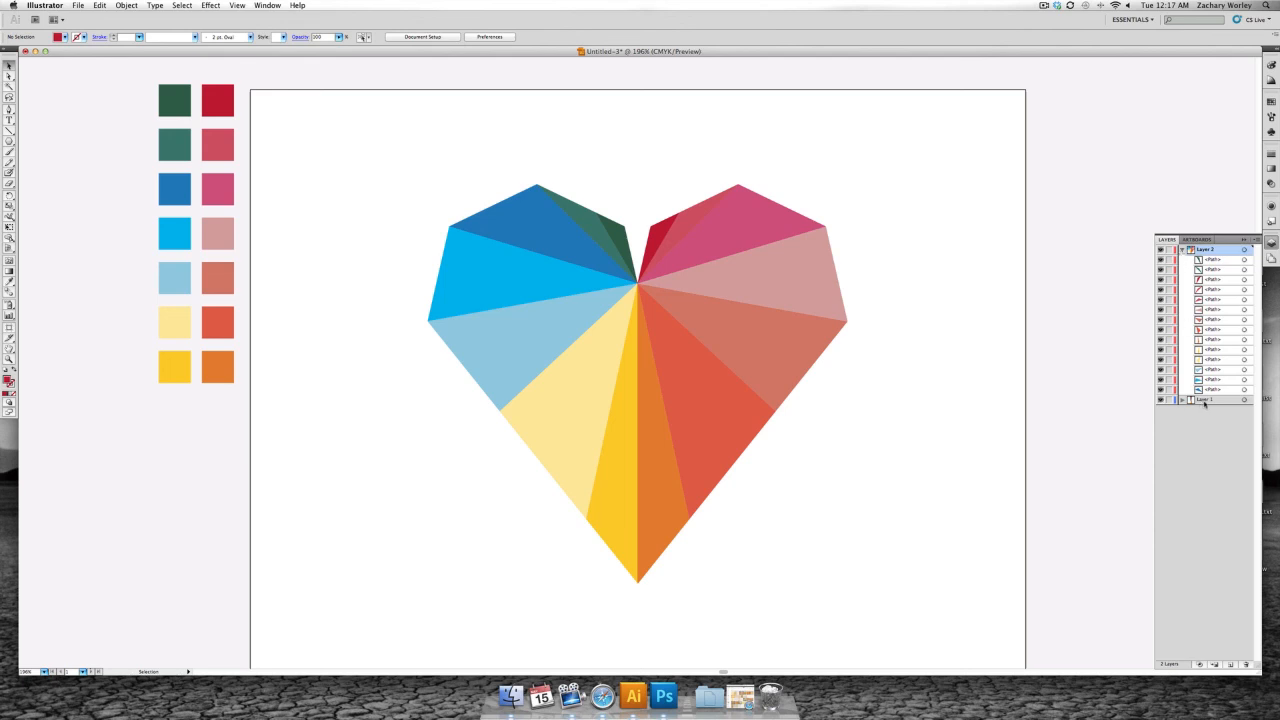
click(1244, 400)
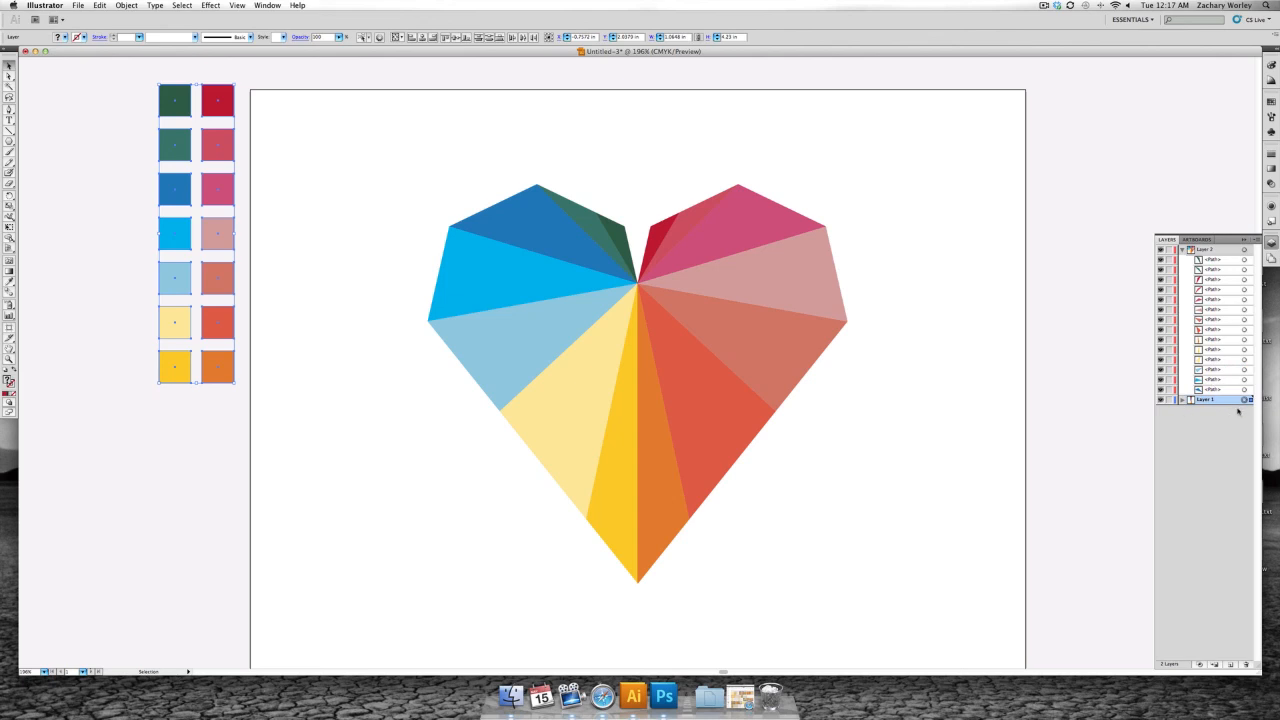
key(Delete)
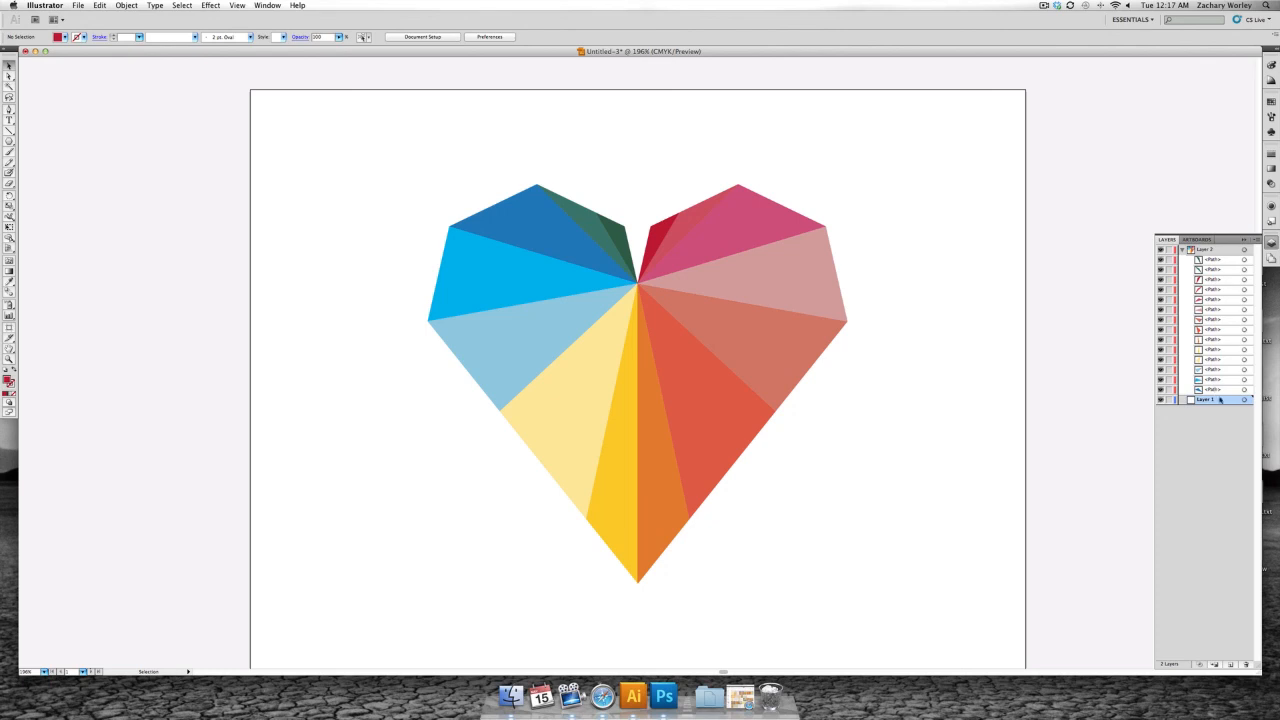
click(1246, 664)
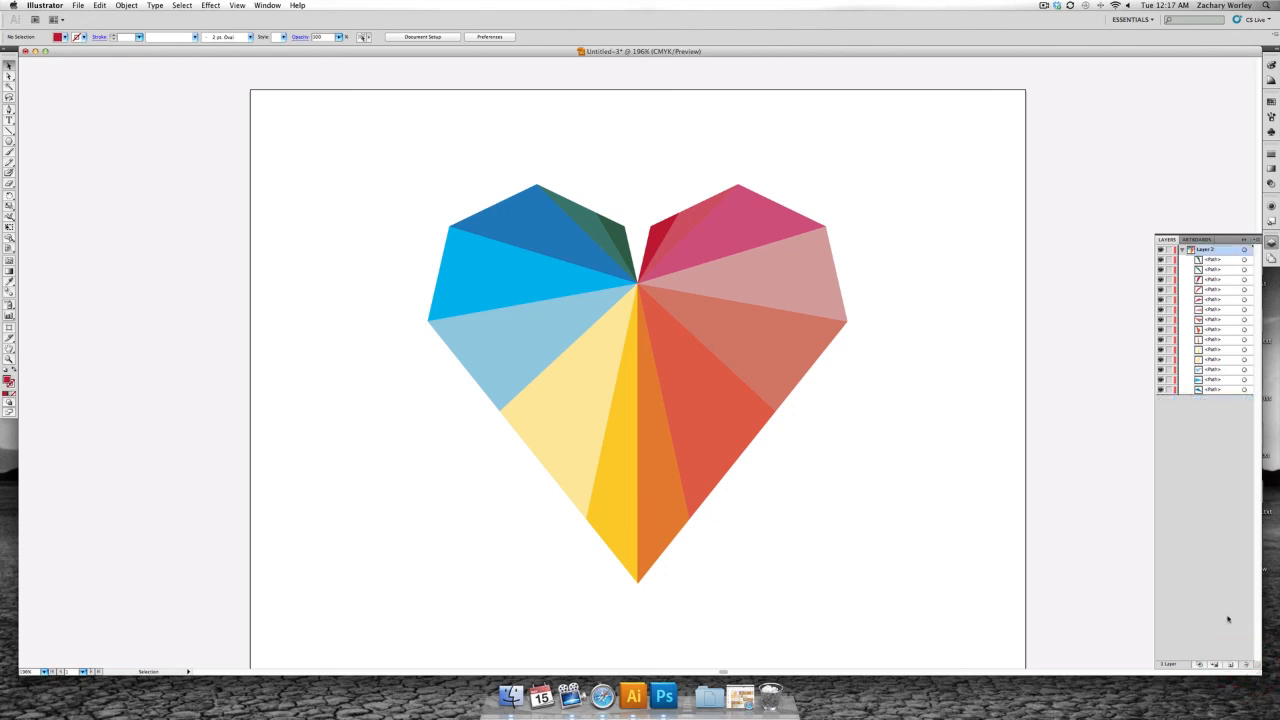
- Add thirteen new empty layers, Layer 3 through Layer 15, above the heart's Layer 2
click(1230, 665)
click(1230, 665)
click(1230, 665)
click(1230, 665)
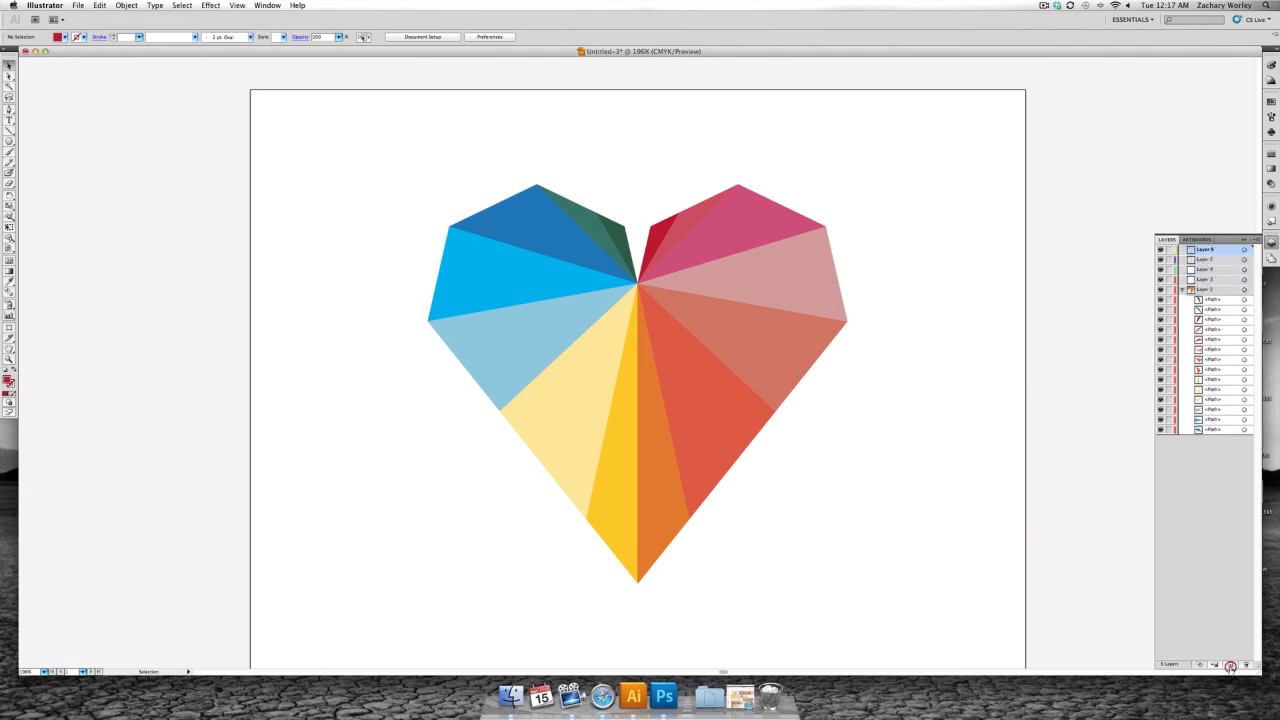
click(1230, 665)
click(1230, 665)
click(1230, 665)
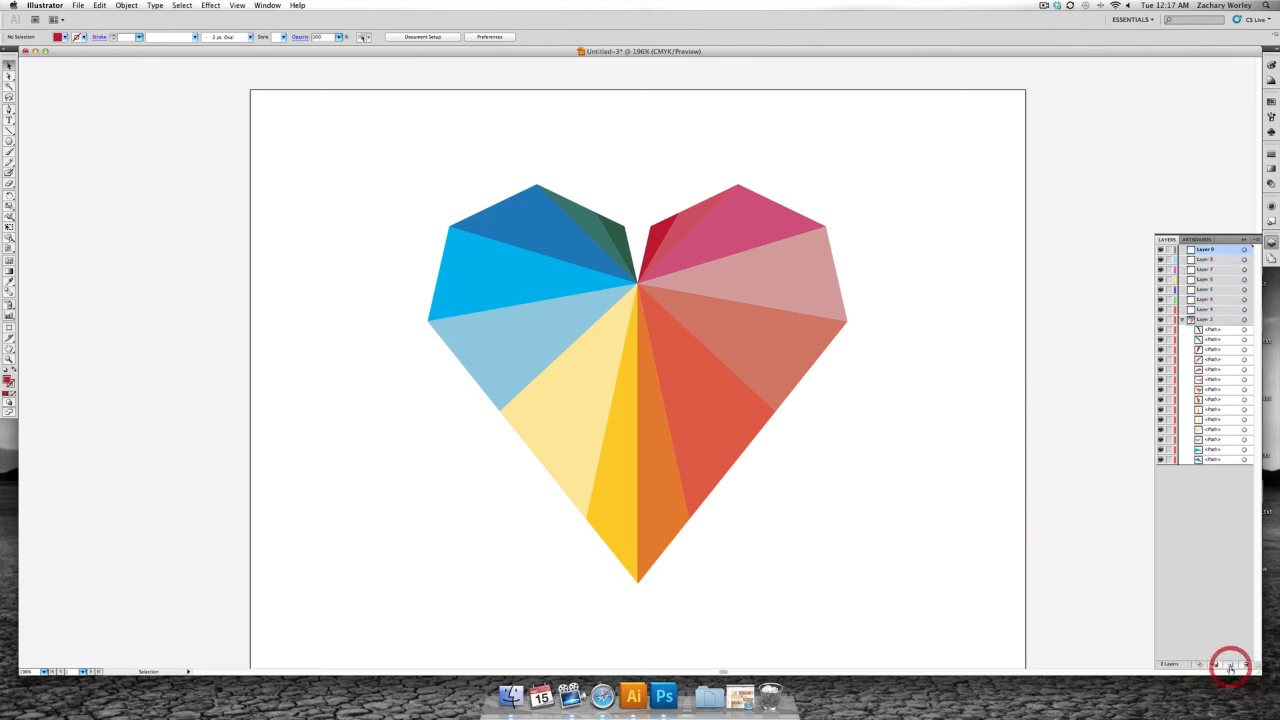
click(1230, 665)
click(1230, 665)
click(1230, 665)
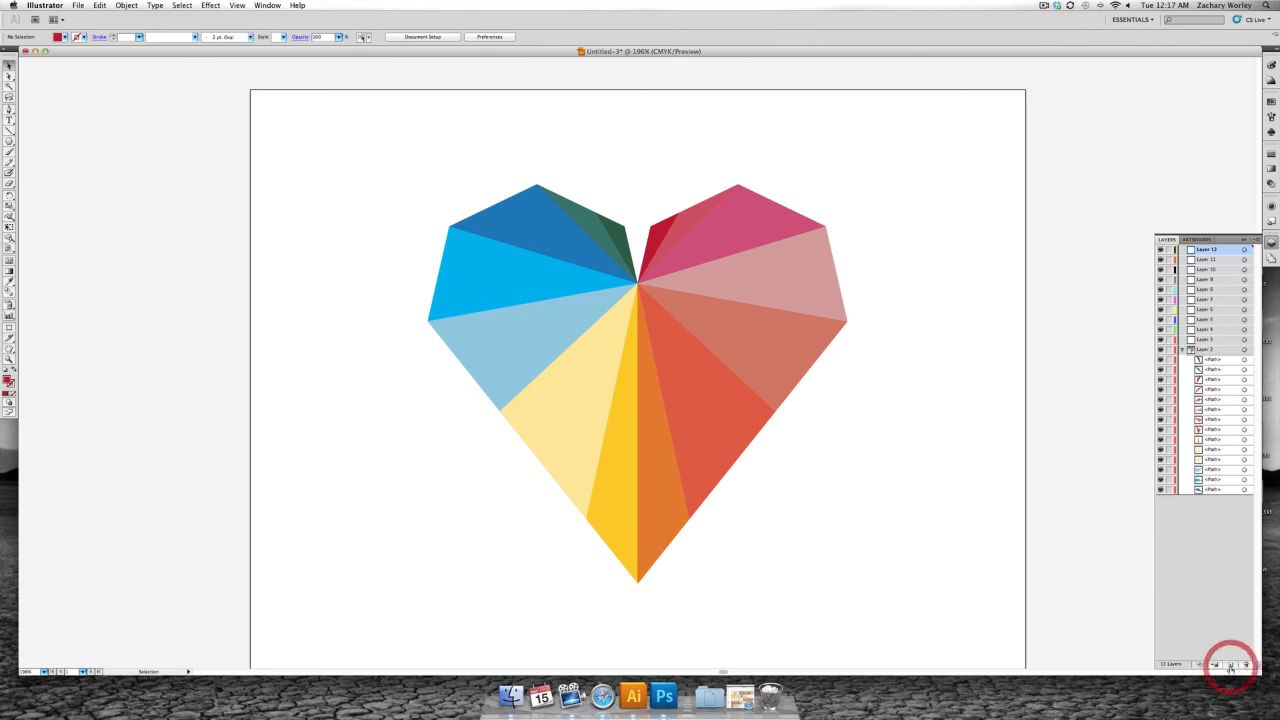
click(1230, 665)
click(1230, 665)
click(1230, 665)
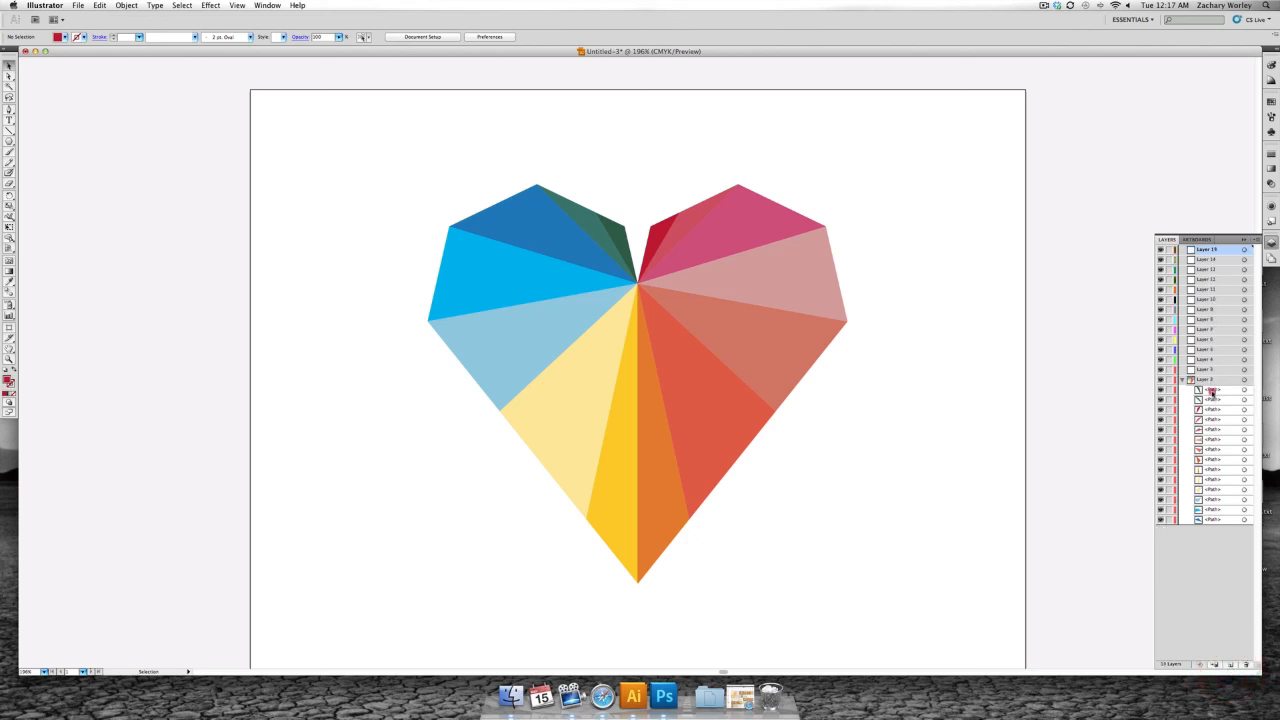
- Move the heart's paths out of Layer 2 one at a time into Layers 15 down to 3, leaving a single path on every layer
drag(1212, 391, 1210, 251)
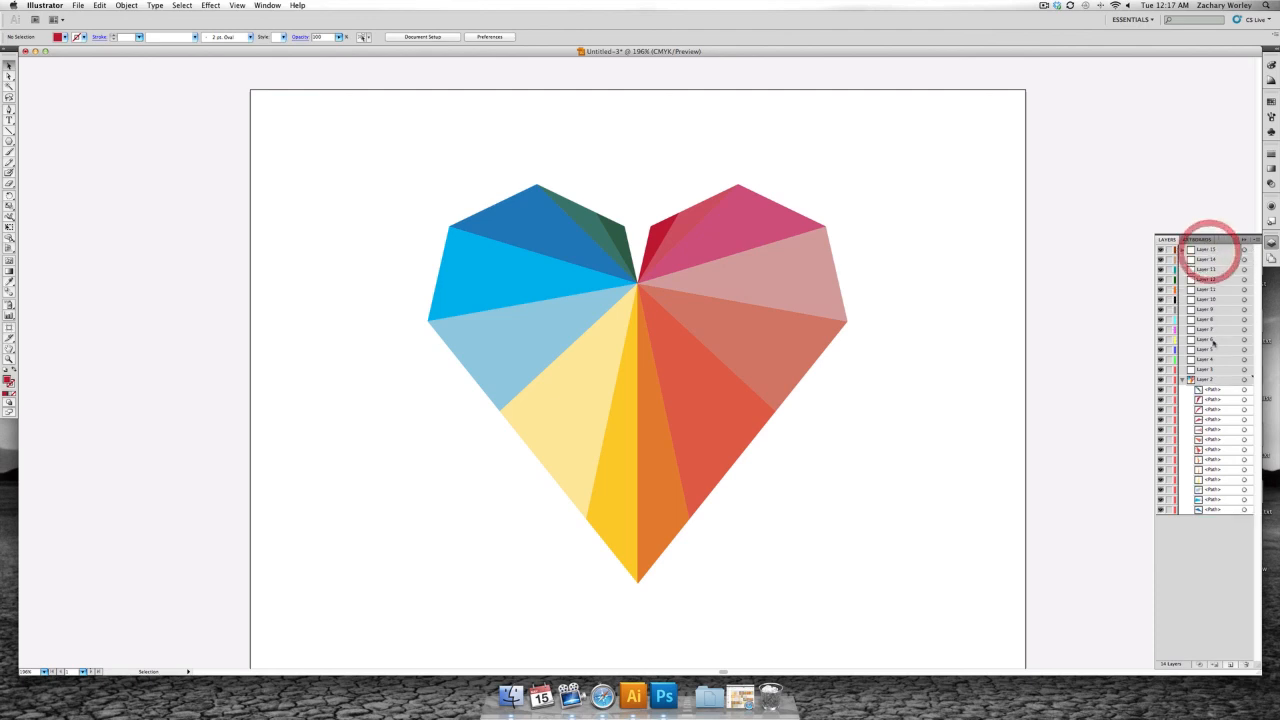
drag(1213, 394, 1210, 262)
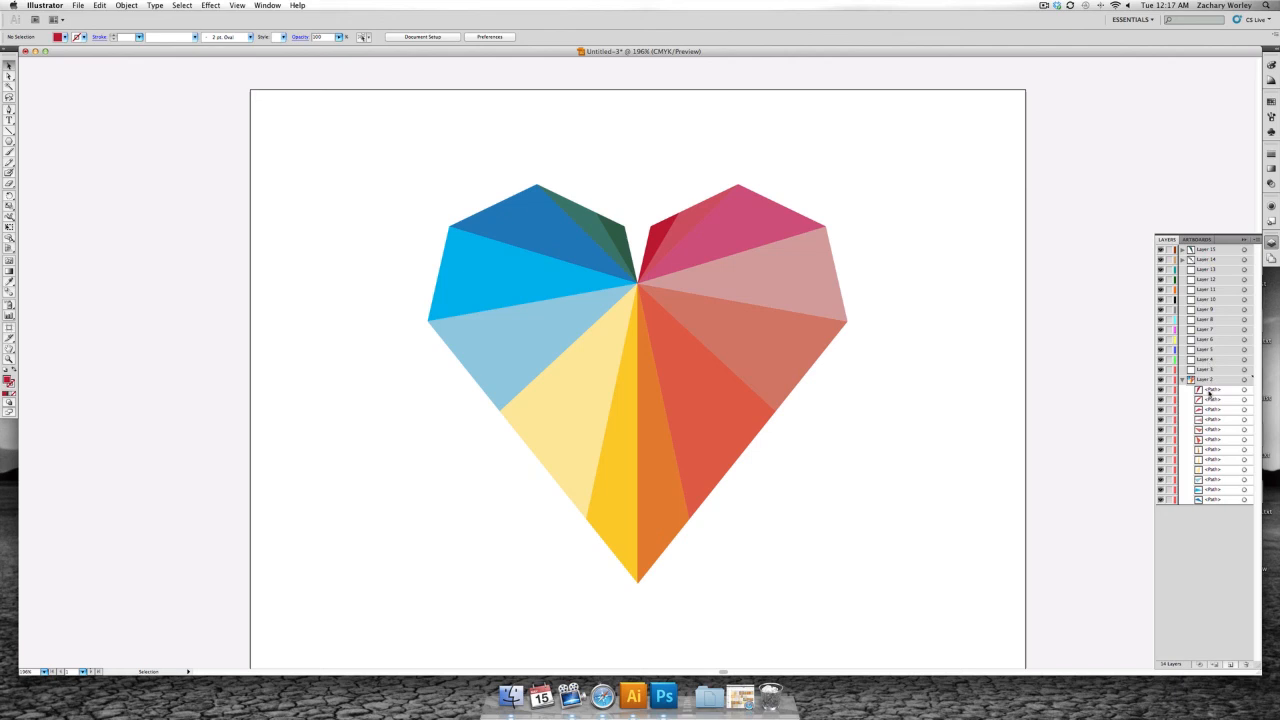
drag(1211, 392, 1210, 268)
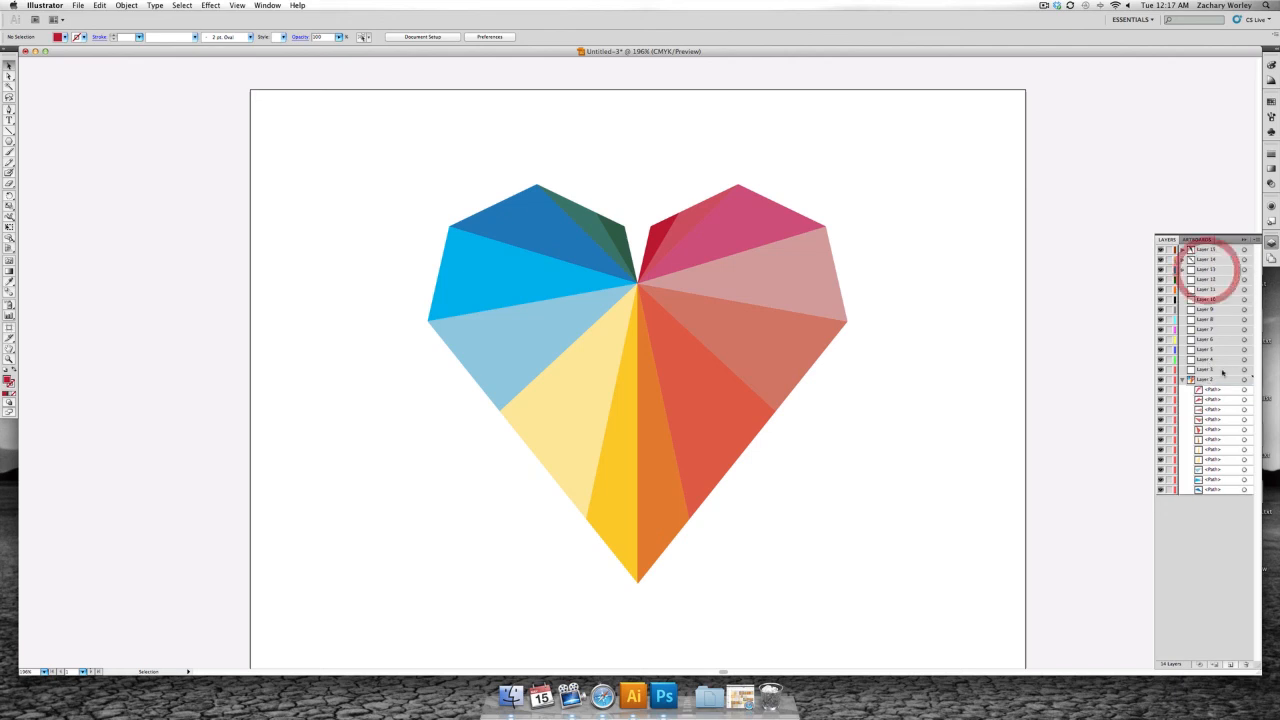
drag(1213, 391, 1210, 280)
drag(1212, 391, 1210, 300)
drag(1212, 391, 1210, 311)
drag(1212, 391, 1210, 321)
drag(1212, 391, 1210, 351)
drag(1212, 391, 1210, 371)
click(1183, 380)
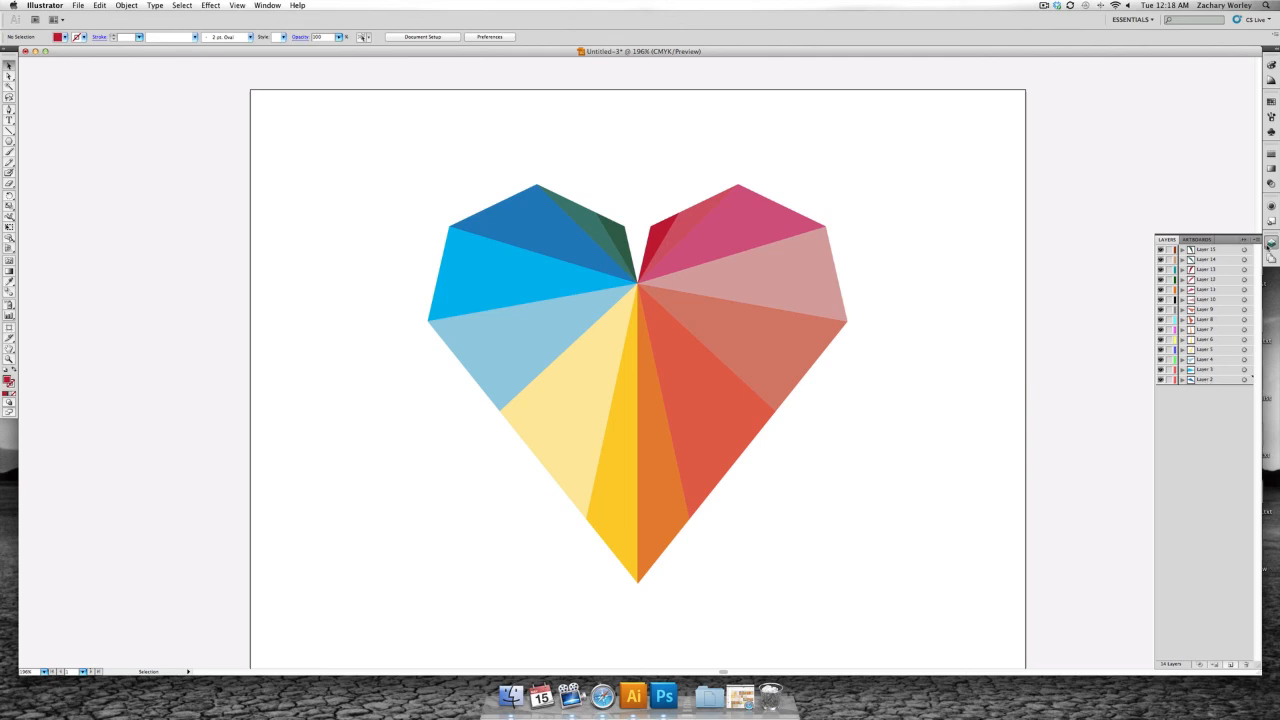
click(1269, 244)
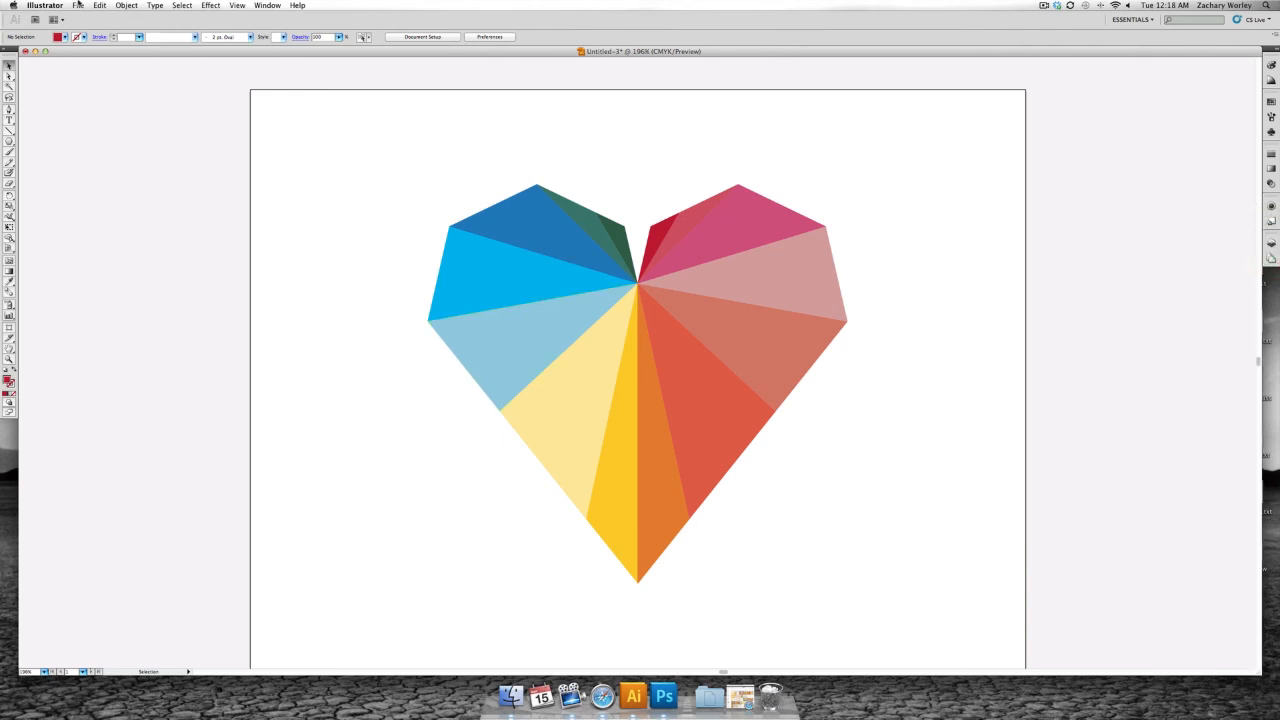
- Set up an export of the heart to the Desktop in Photoshop (psd) format with the file name PaperHeartTut
click(78, 5)
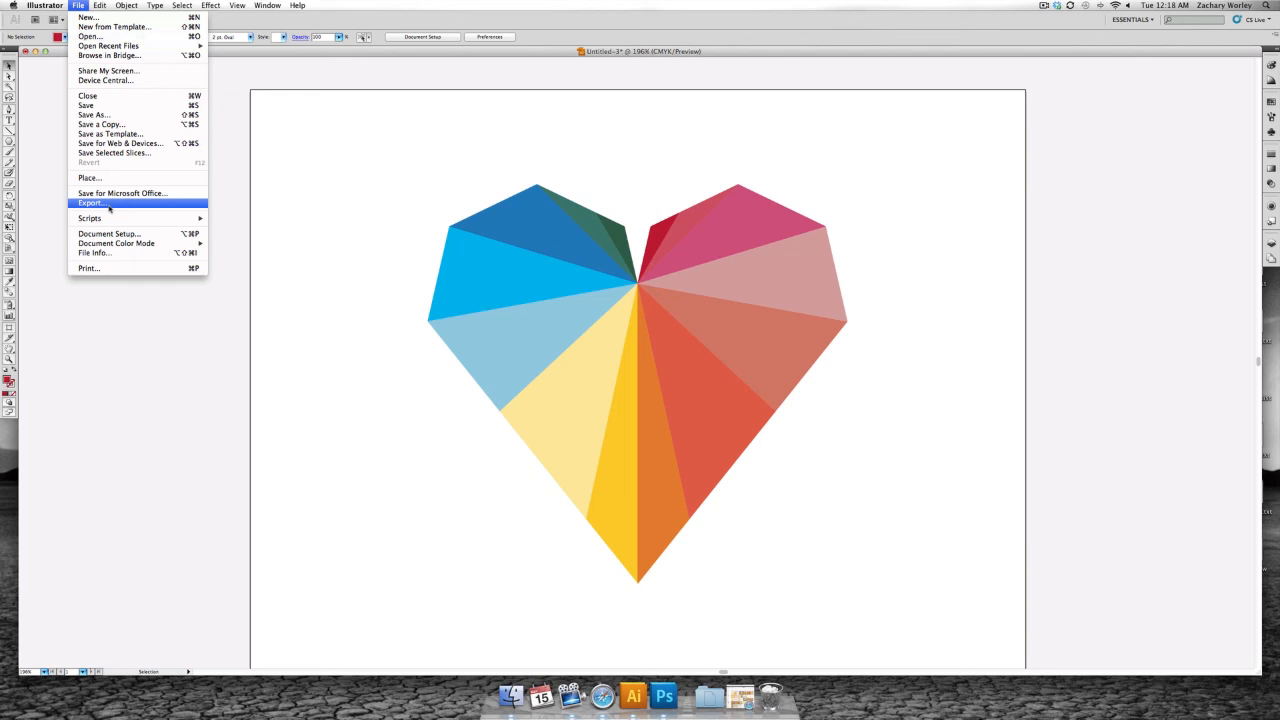
click(109, 206)
click(640, 300)
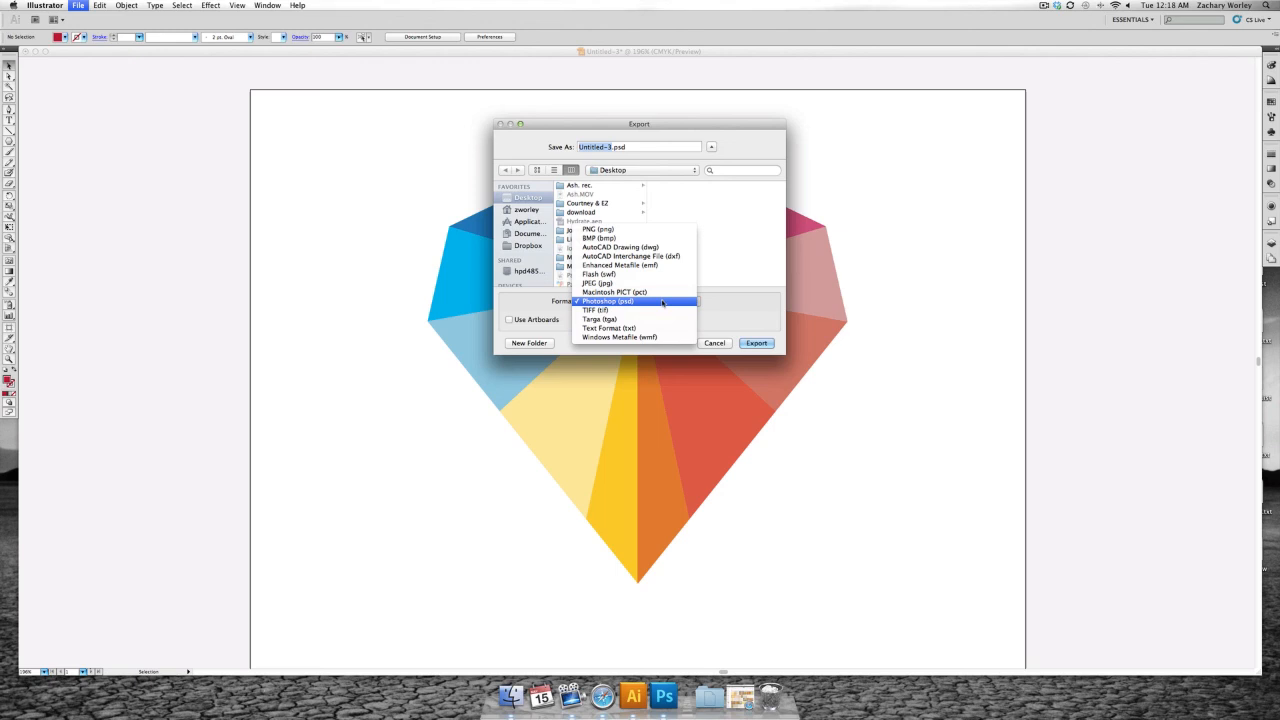
click(662, 301)
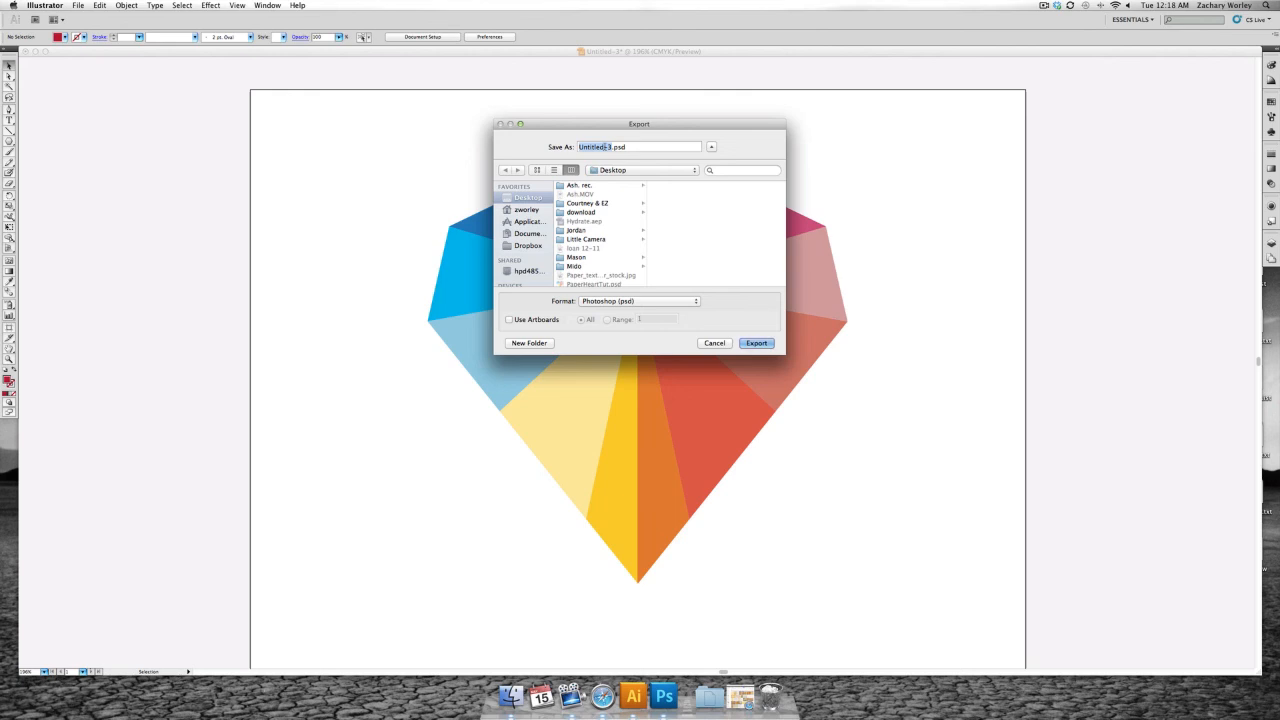
text(P)
text(aperHeart)
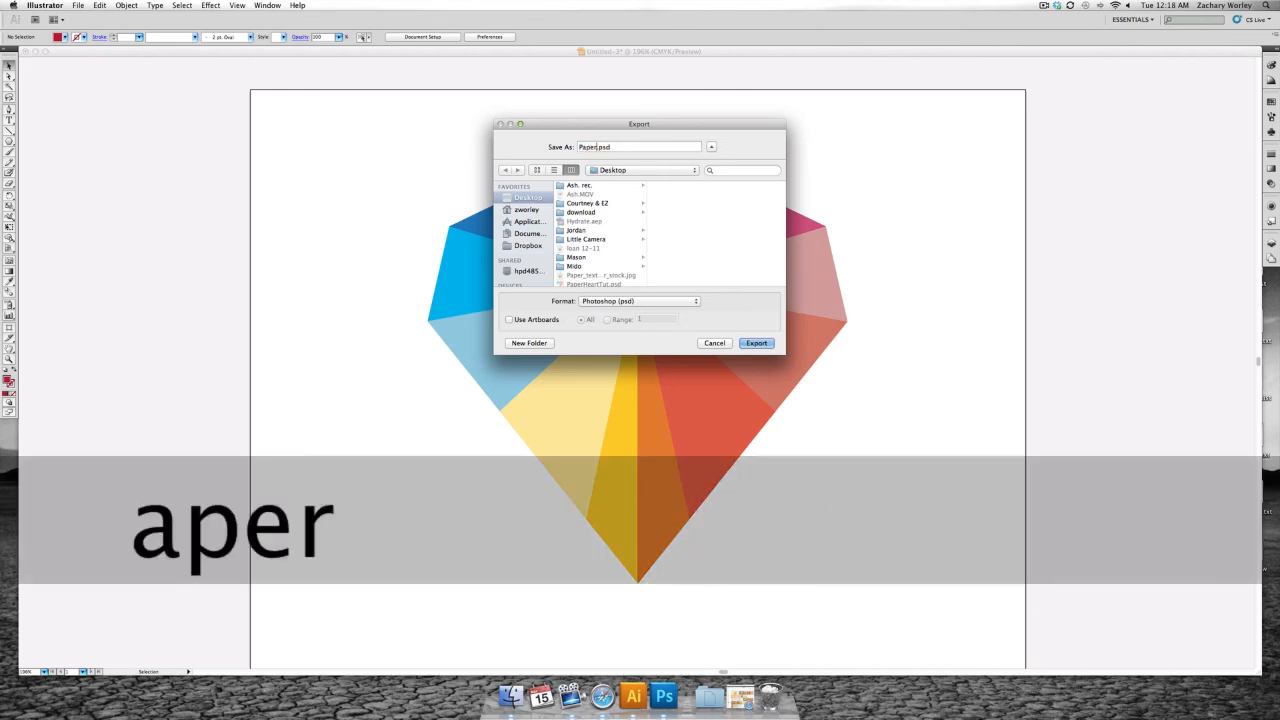
text(Tut)
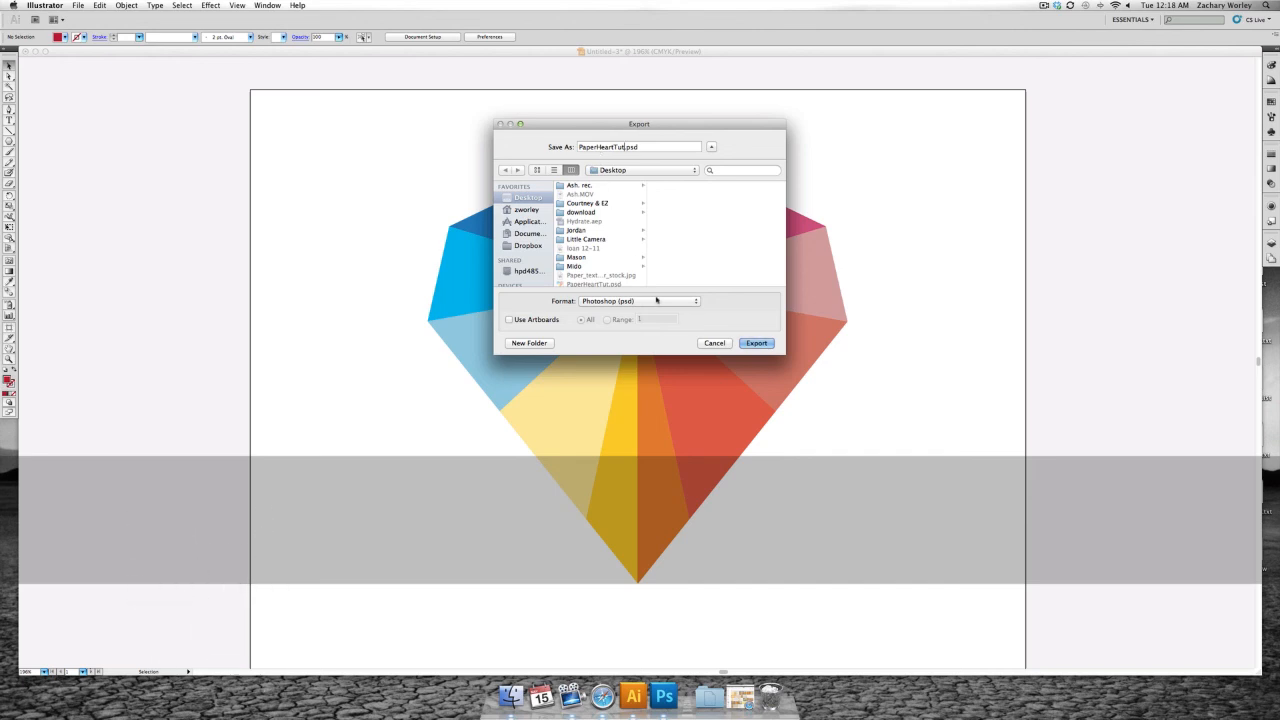
- Run the export over the existing file, using the Write Layers option instead of a flat image
click(756, 343)
click(704, 226)
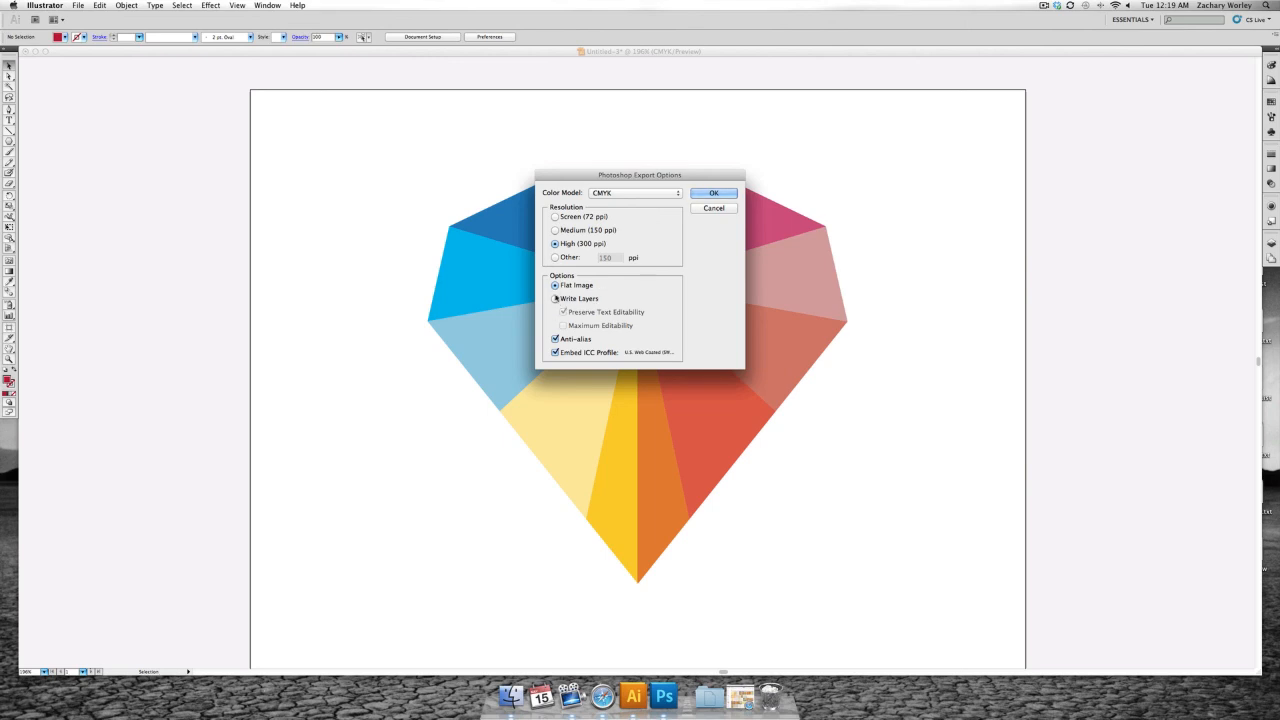
click(555, 299)
click(718, 194)
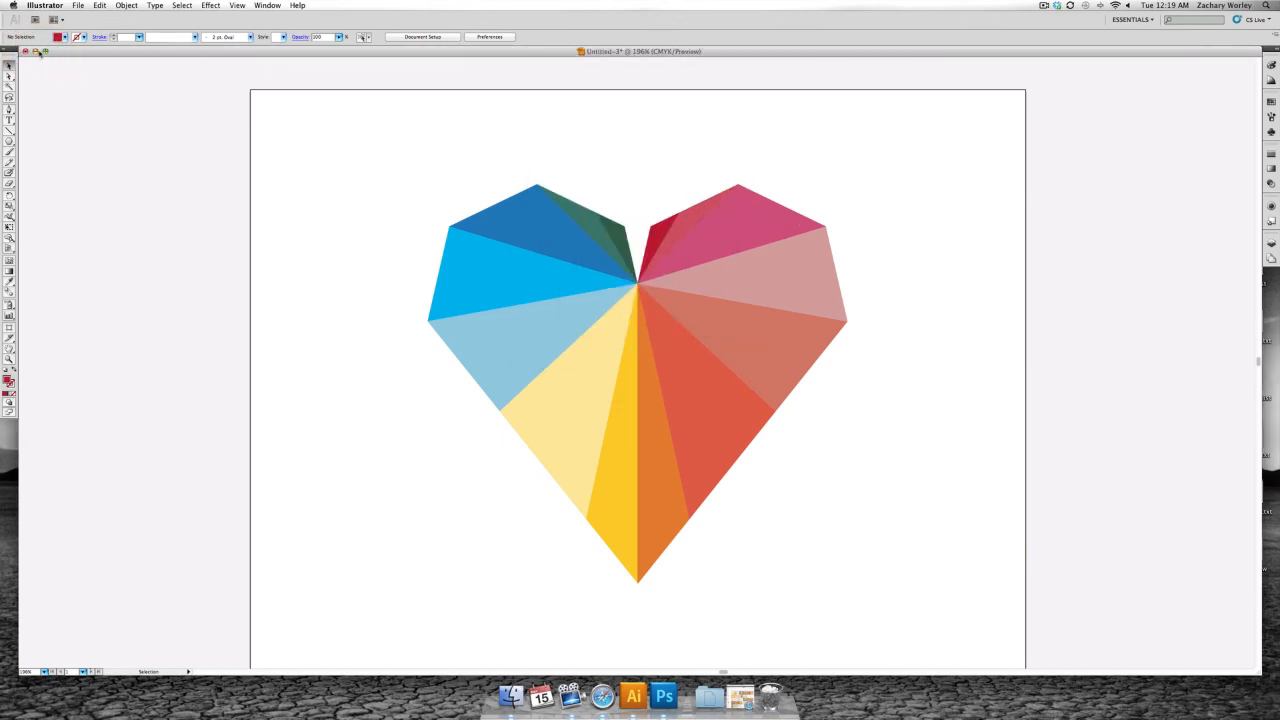
- Minimize the heart document and open the exported PaperHeartTut.psd from the desktop in Photoshop
click(35, 51)
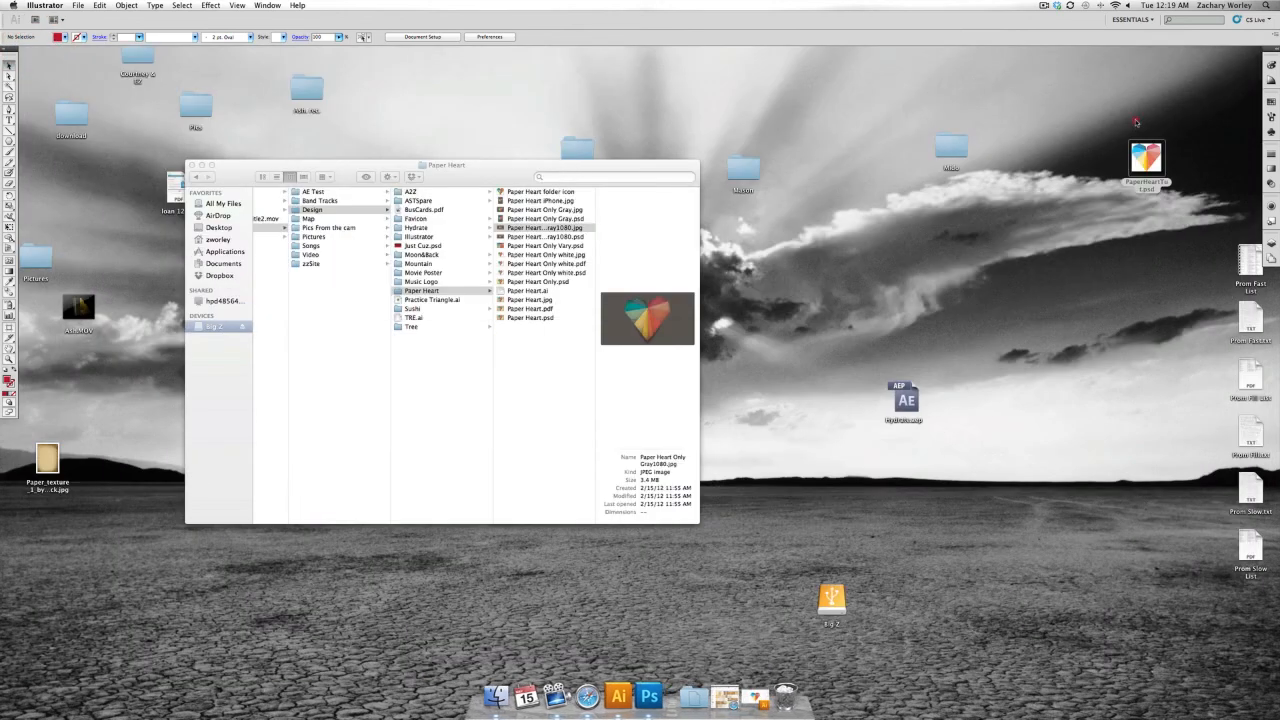
double_click(1140, 135)
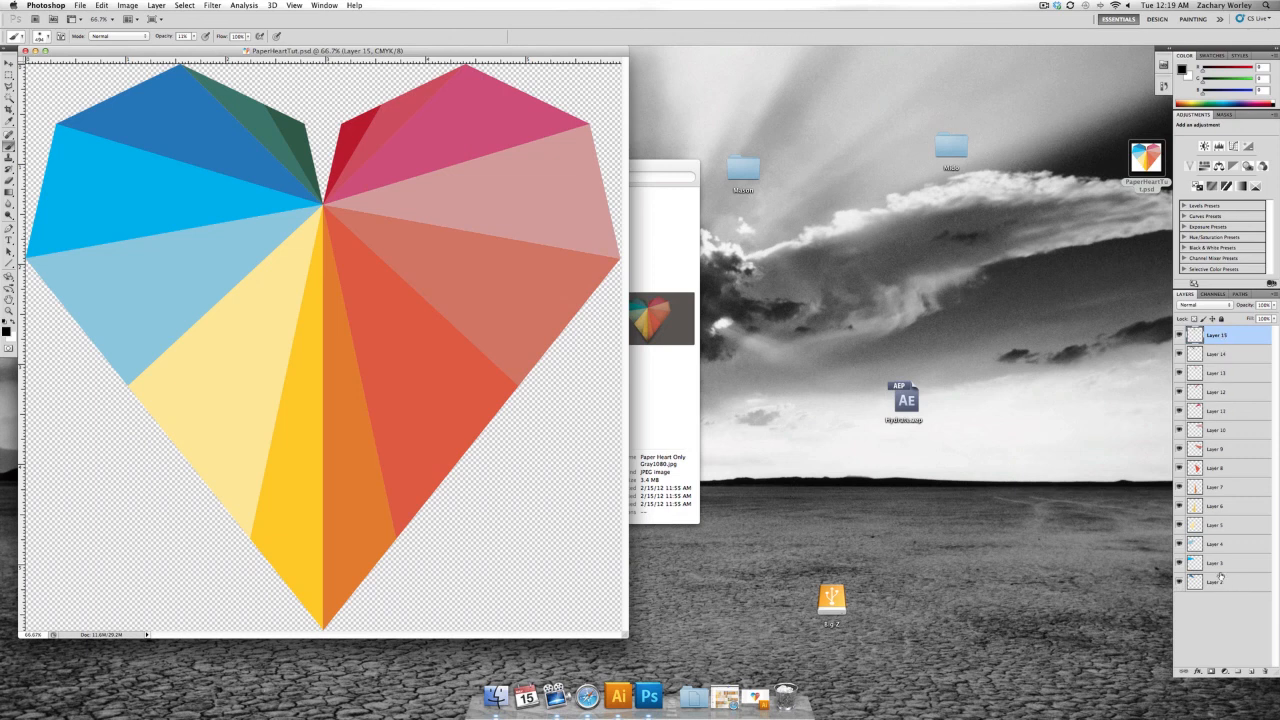
- Toggle Layer 2's visibility off and on repeatedly to check that its facet is a separate layer, leaving it shown
click(1179, 582)
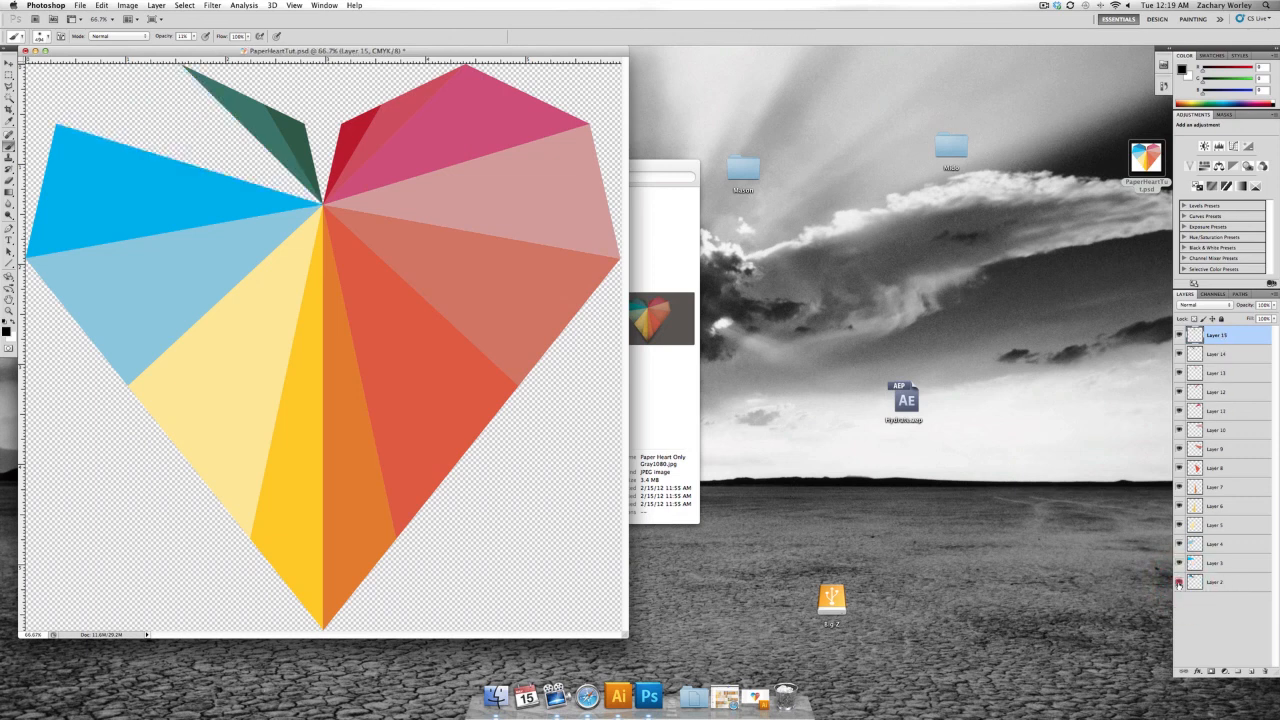
click(1179, 582)
click(1179, 582)
click(1179, 582)
click(1179, 582)
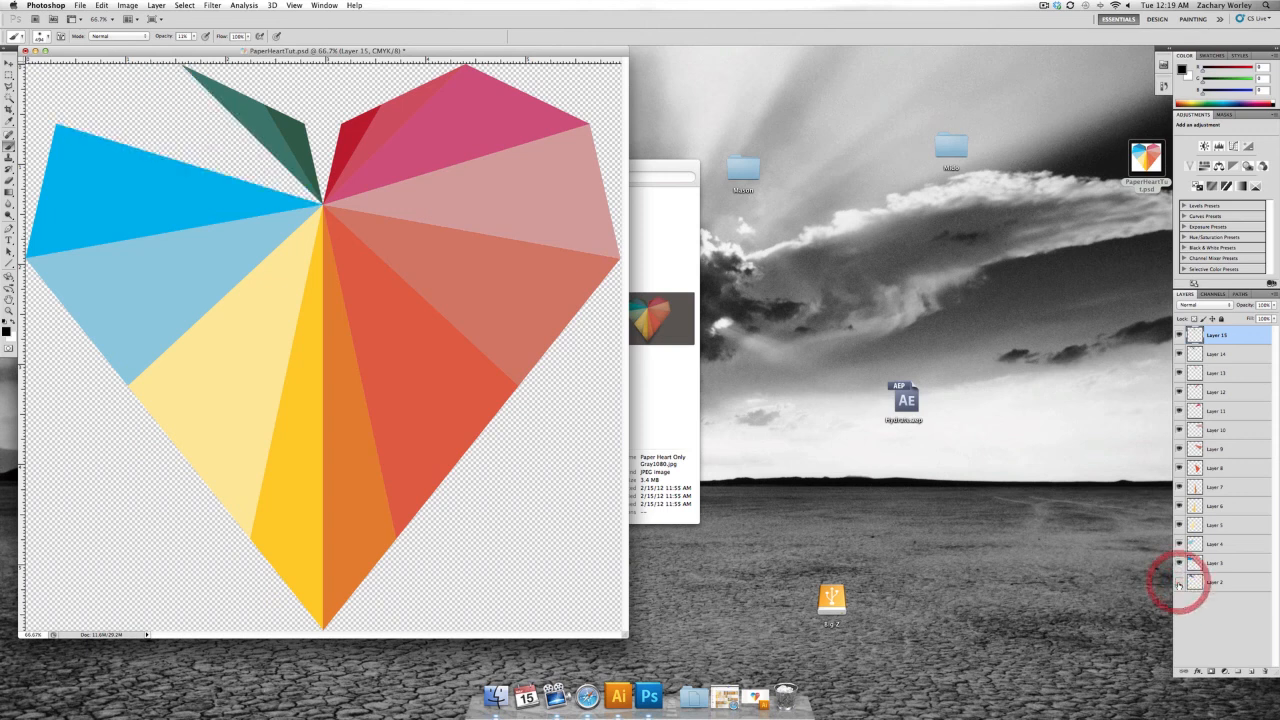
click(1179, 582)
click(1179, 582)
click(1179, 582)
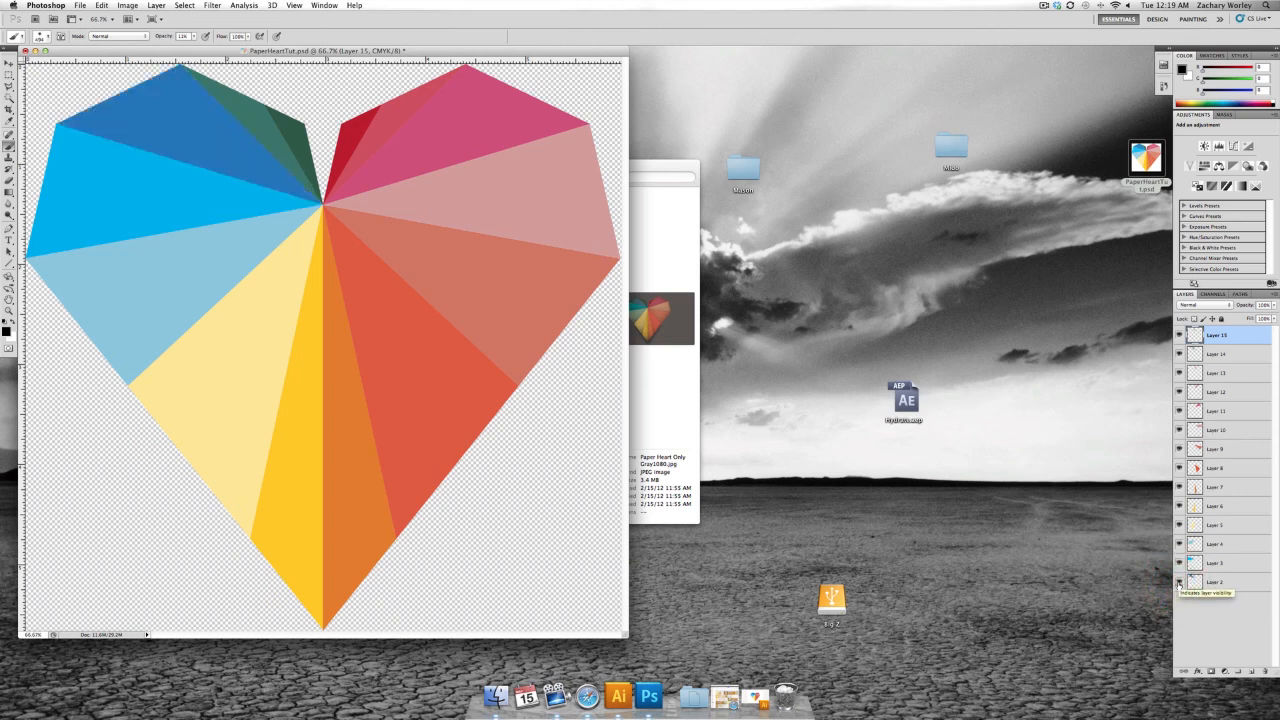